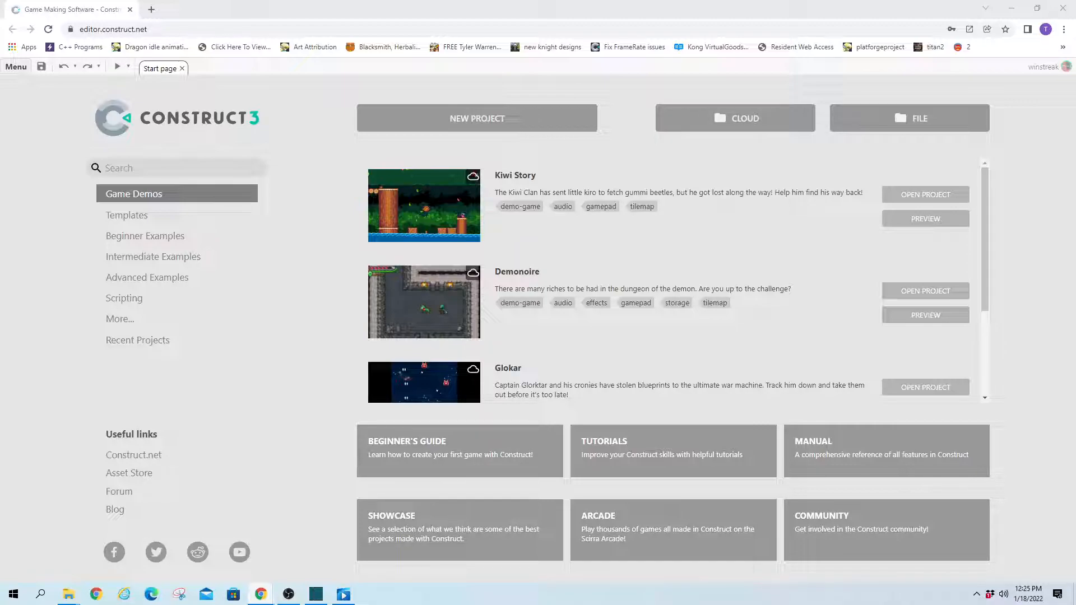
Step: Create a brand-new empty project via Menu > Project > New
click(16, 67)
mouse_move(42, 89)
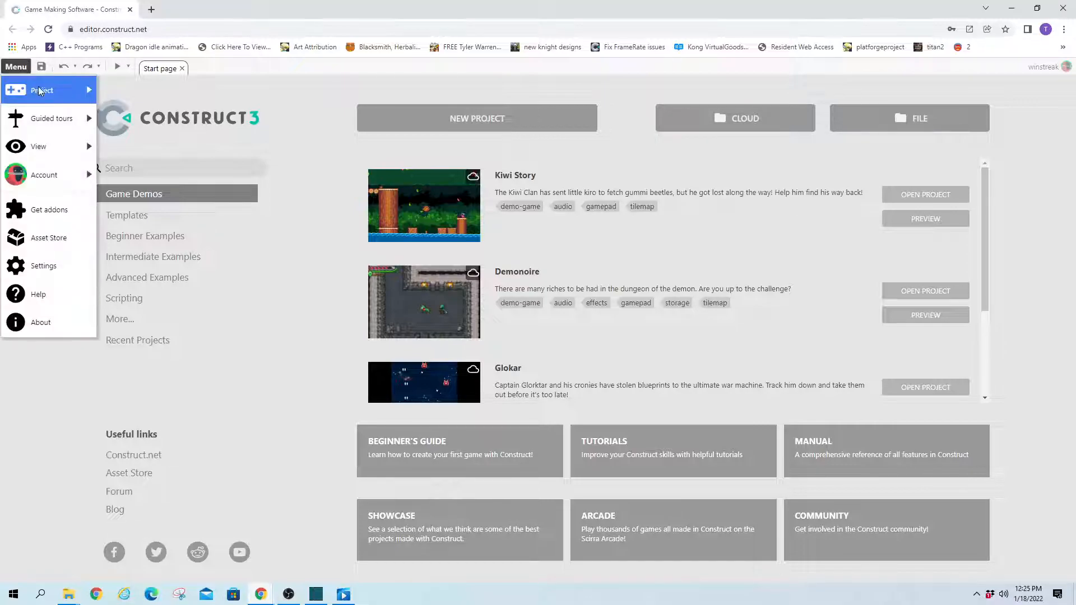
click(120, 87)
click(564, 396)
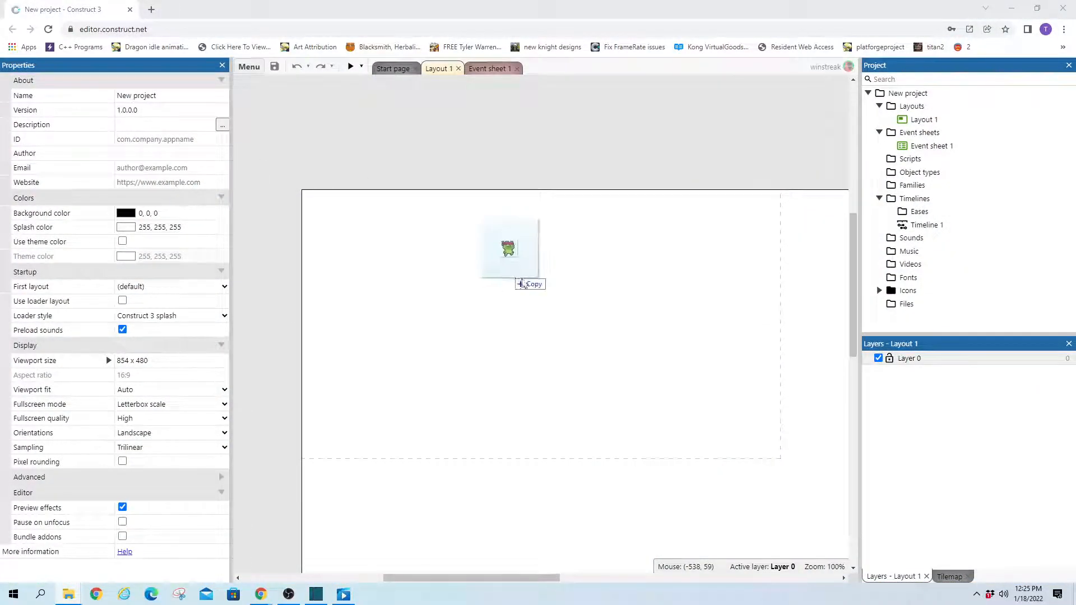
Step: Drop the frog image onto the layout and resize its canvas to 320x320 with Stretch
drag(505, 252, 559, 362)
double_click(560, 363)
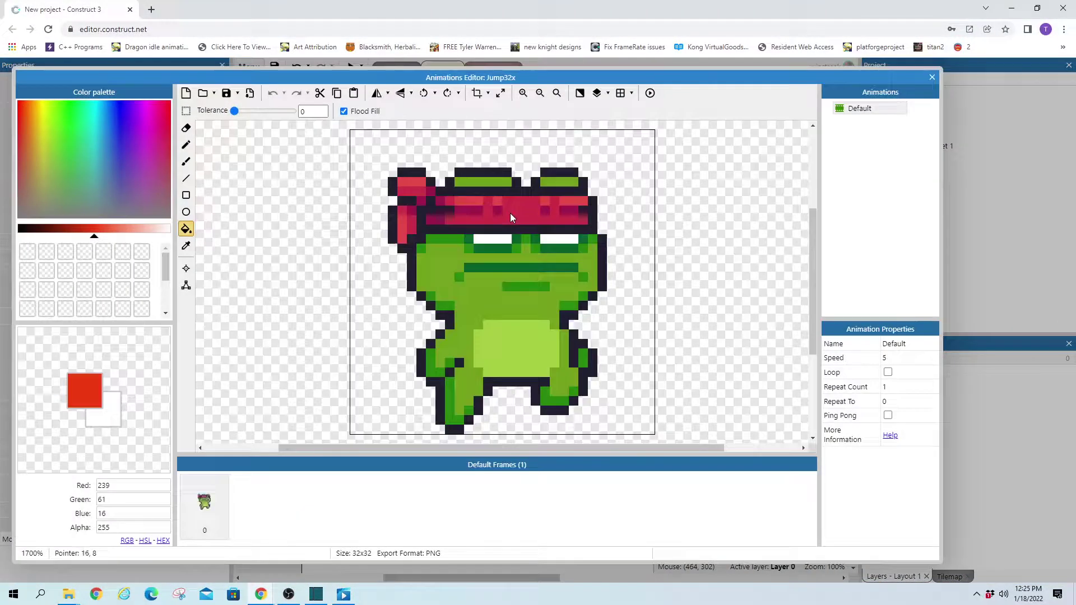
click(500, 93)
text(320)
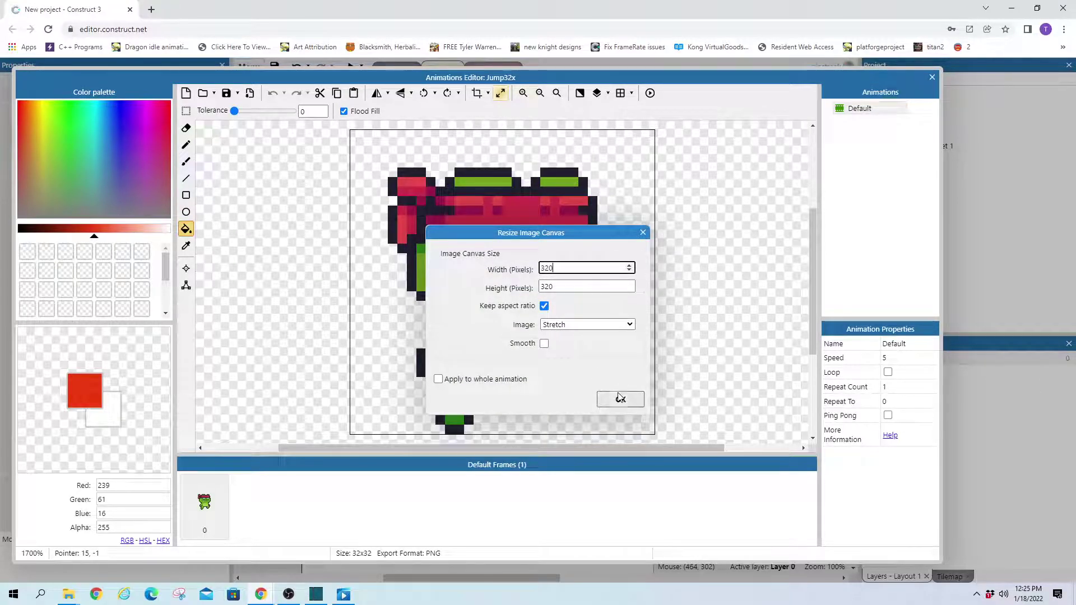
click(621, 399)
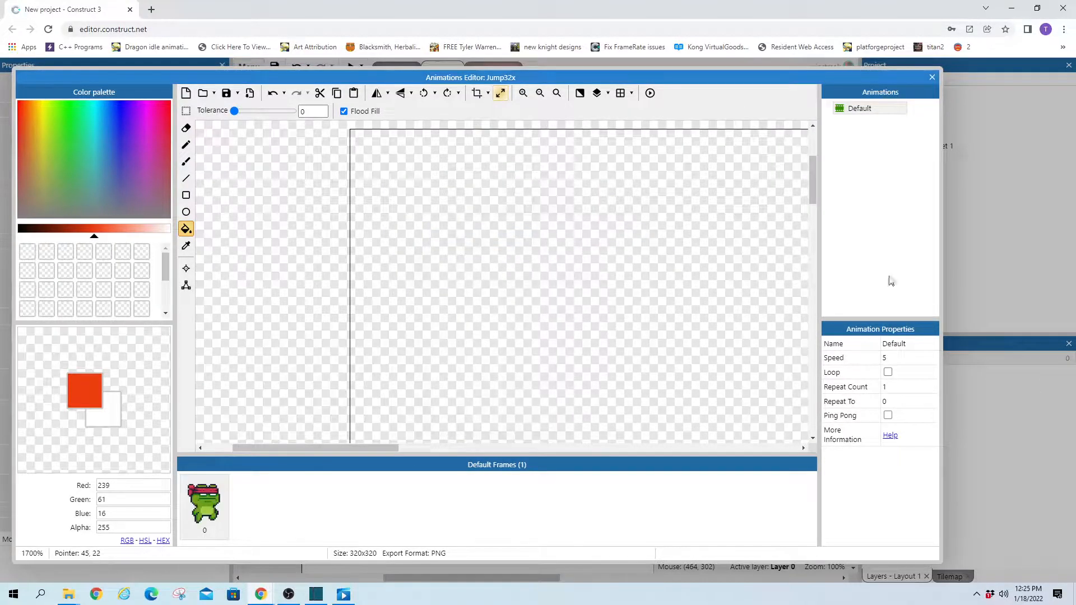
click(932, 78)
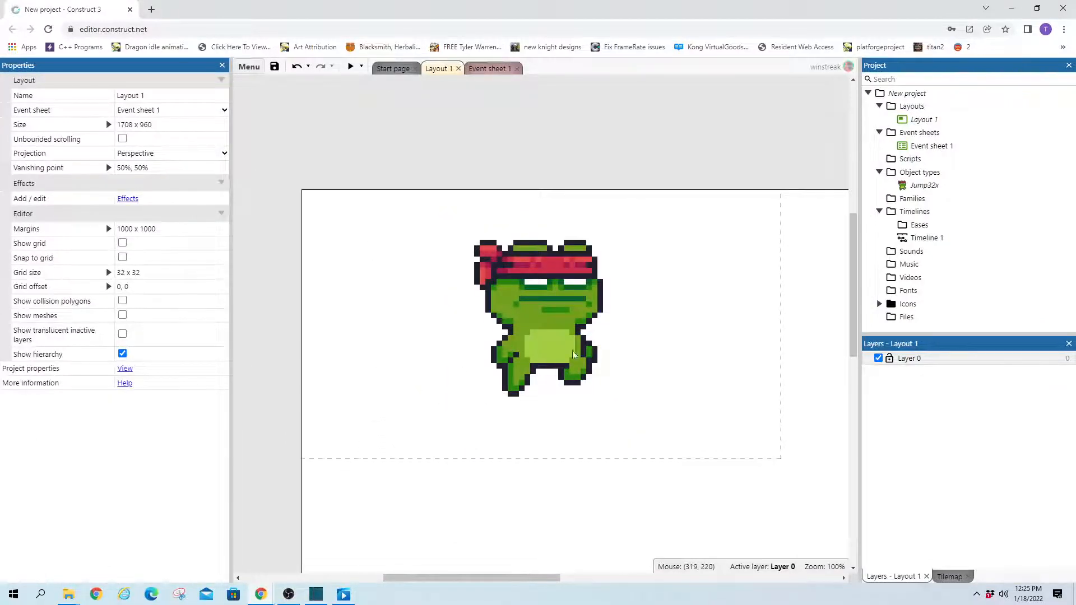
Step: Select the frog sprite on the layout, then deselect it
click(528, 380)
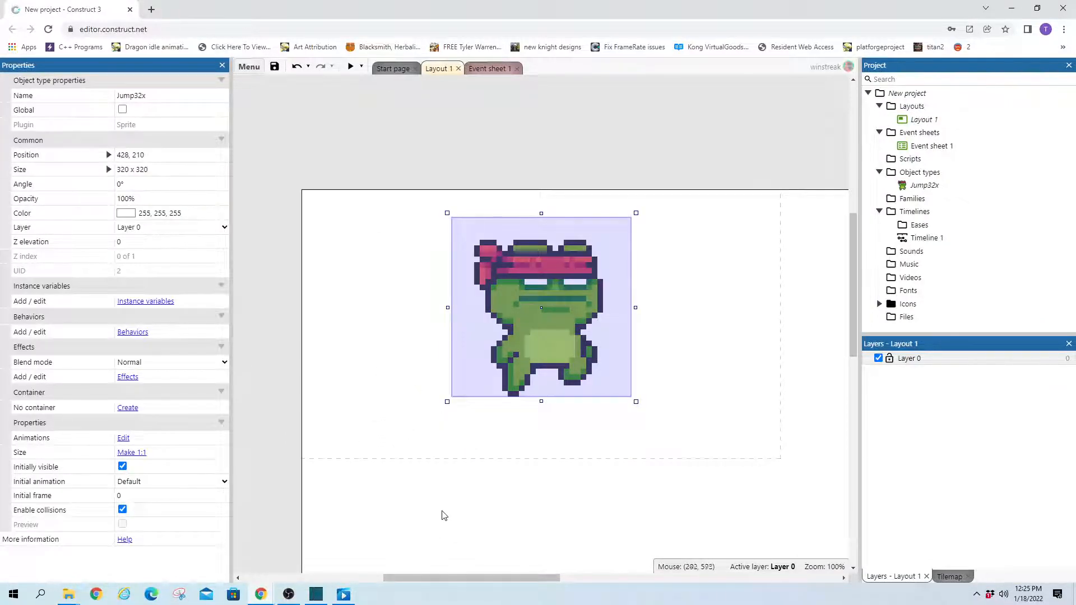
scroll(390, 448, down, 3)
scroll(392, 505, up, 2)
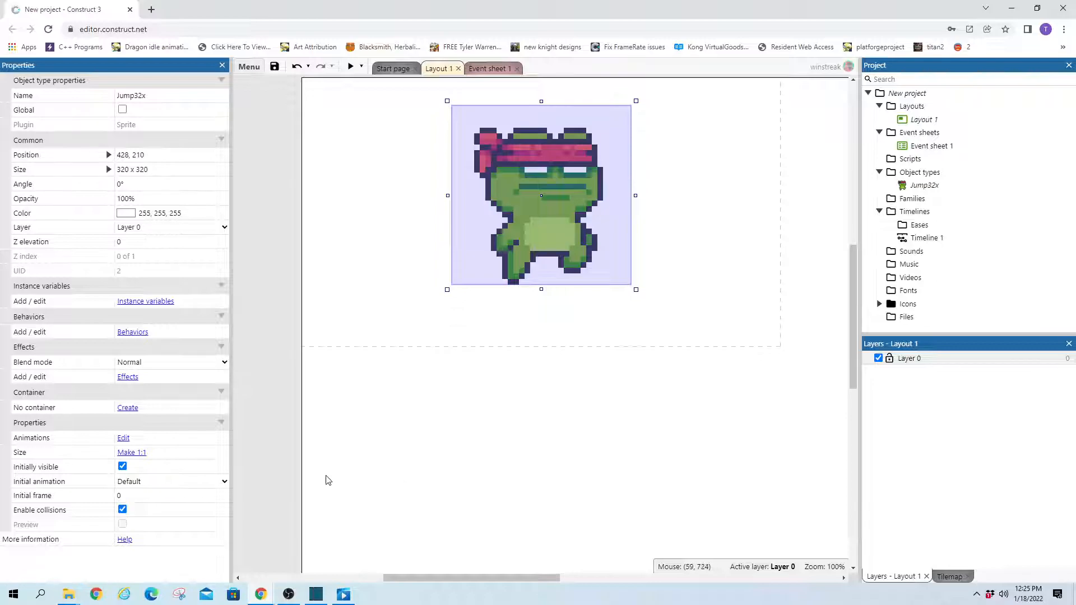
scroll(308, 476, up, 2)
click(387, 164)
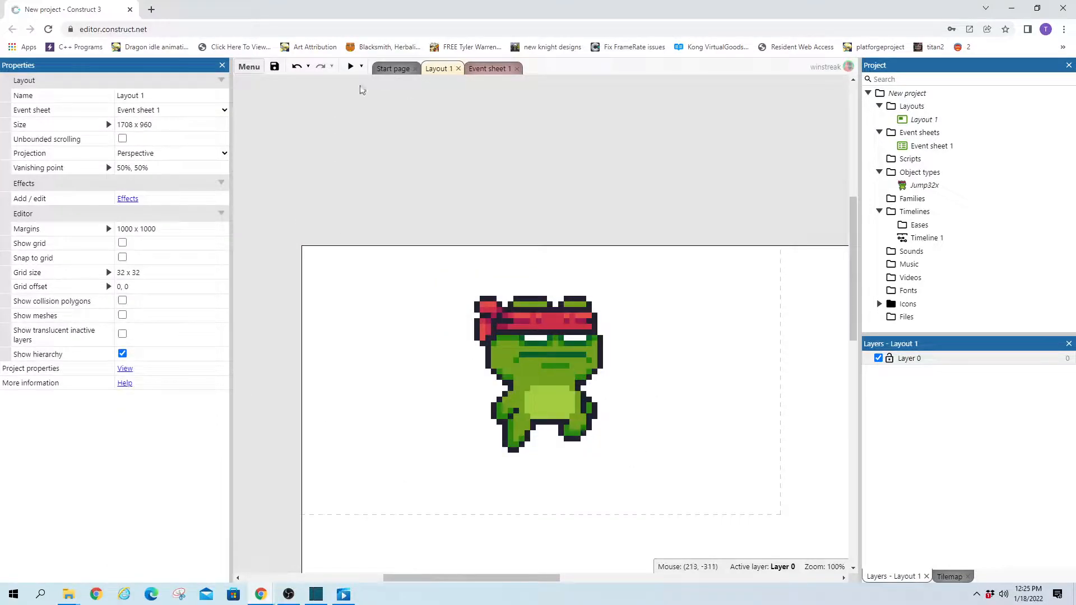
Step: Insert a new Sprite object and place it on the layout
click(471, 357)
double_click(404, 424)
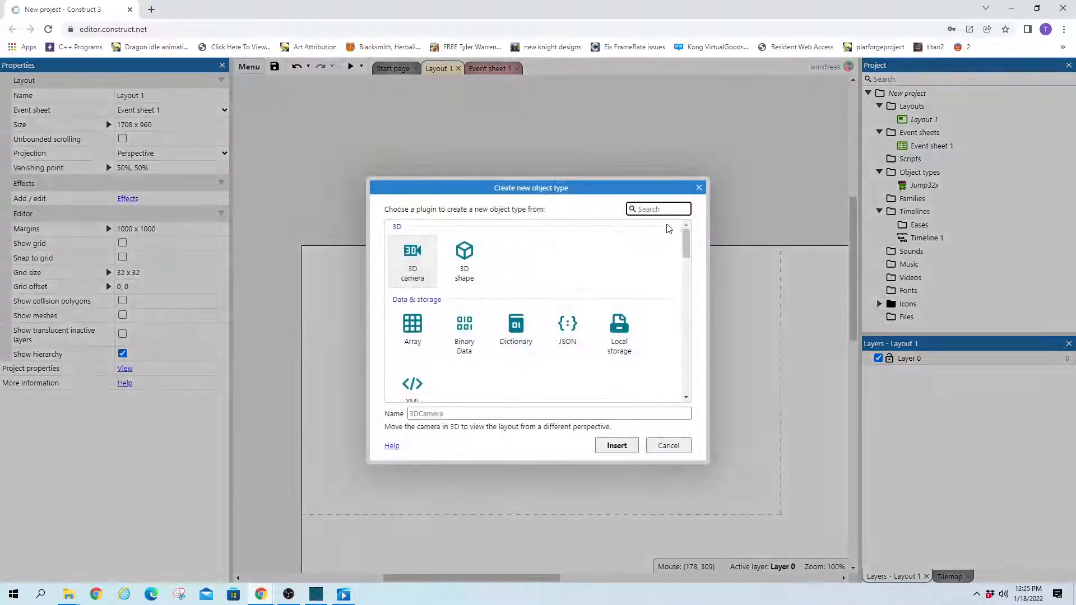
text(spr)
click(410, 265)
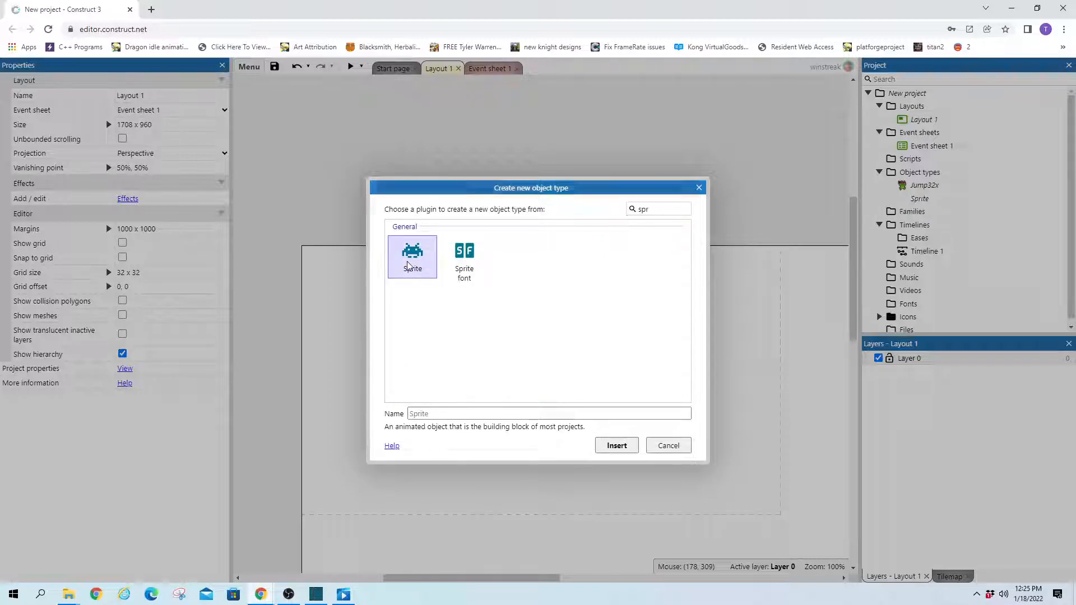
double_click(410, 265)
click(538, 457)
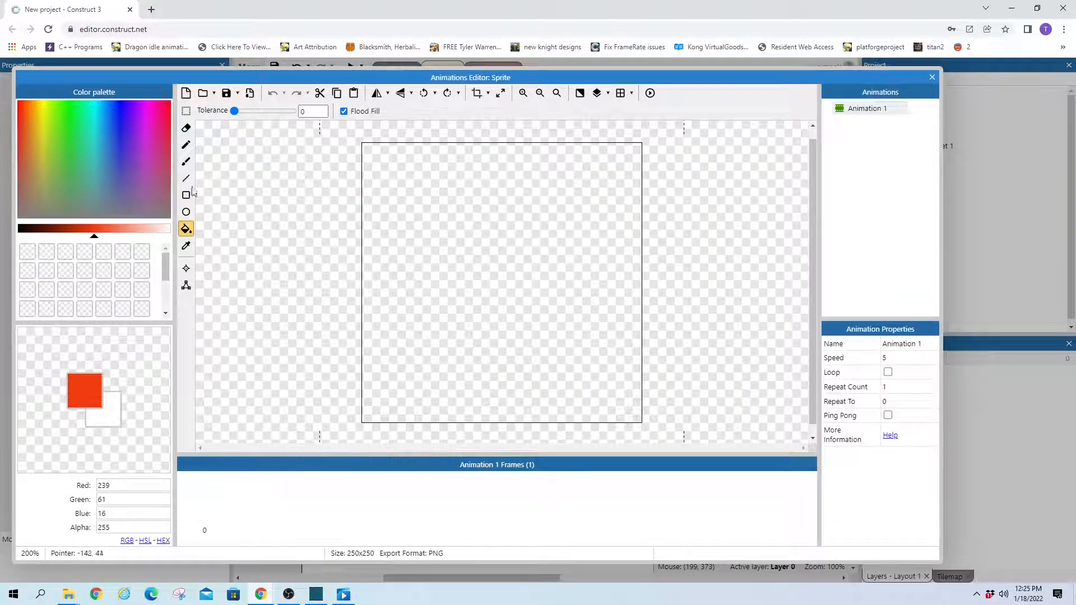
Step: Resize the sprite's canvas to 600x10 with aspect lock off
click(501, 93)
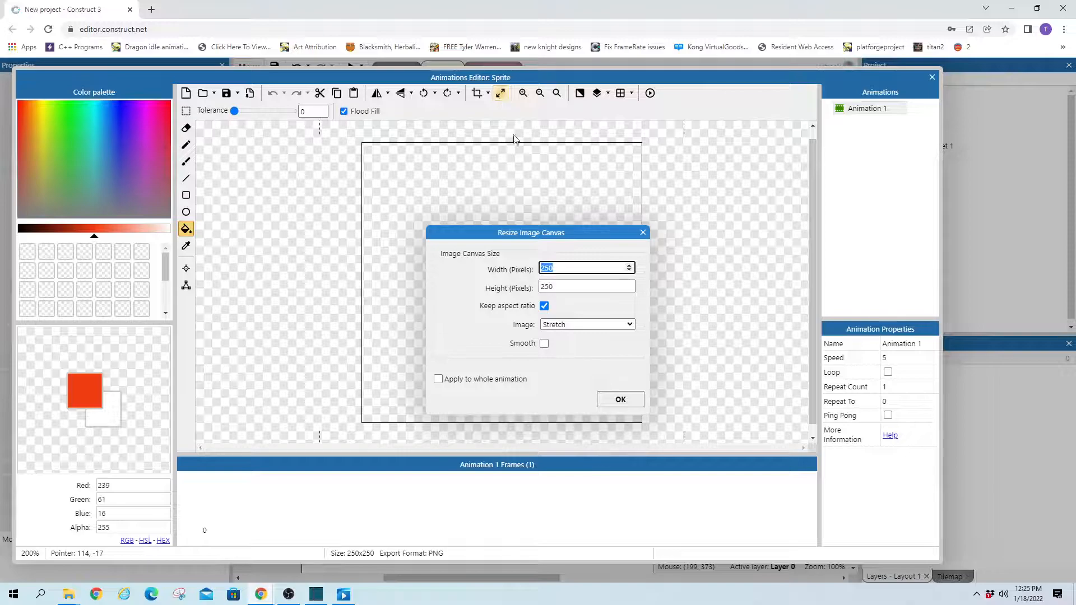
text(600)
click(545, 308)
double_click(562, 289)
text(10)
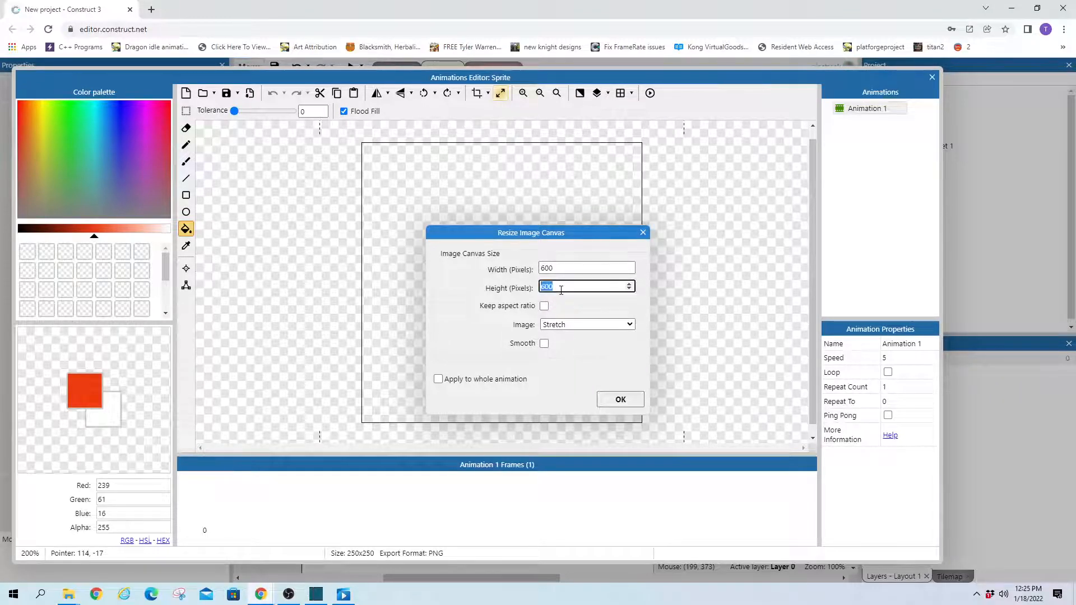
click(622, 401)
Step: Flood-fill the strip teal and position it just below the frog as ground
drag(72, 157, 70, 164)
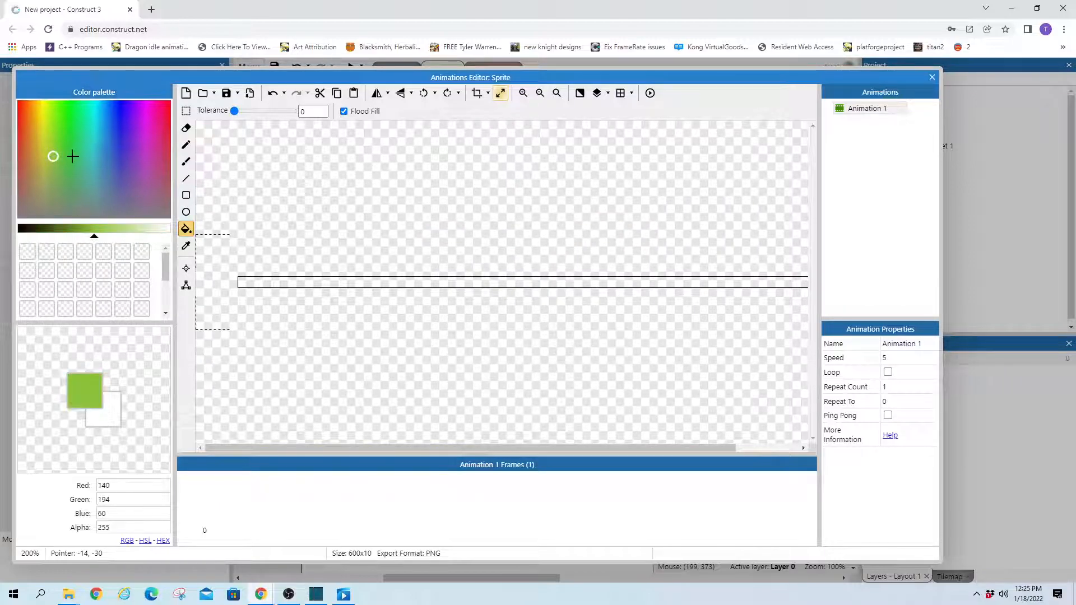
click(95, 163)
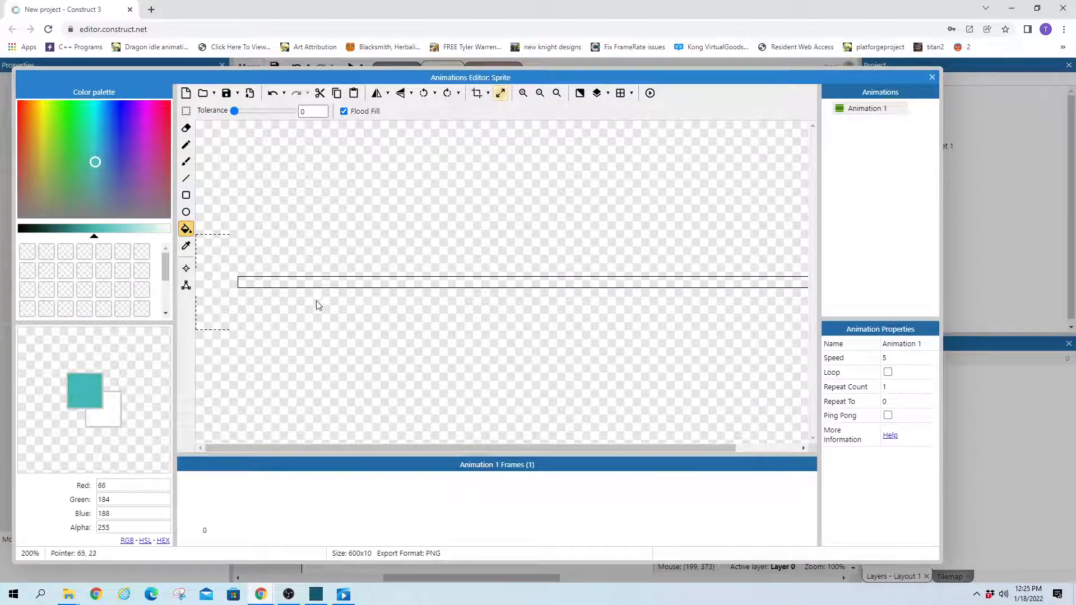
click(315, 283)
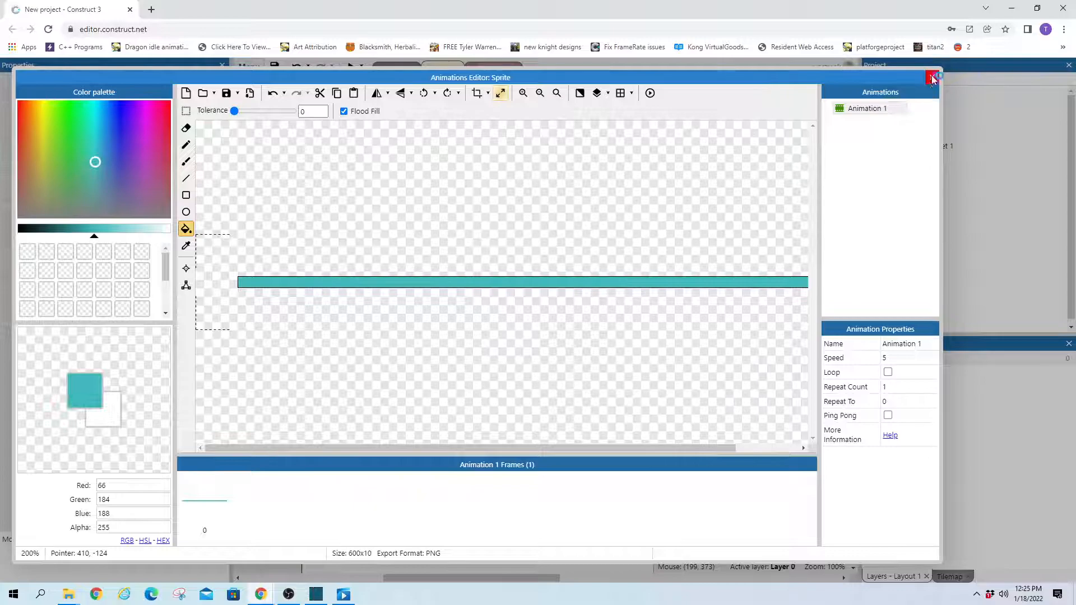
click(931, 77)
drag(507, 462, 546, 460)
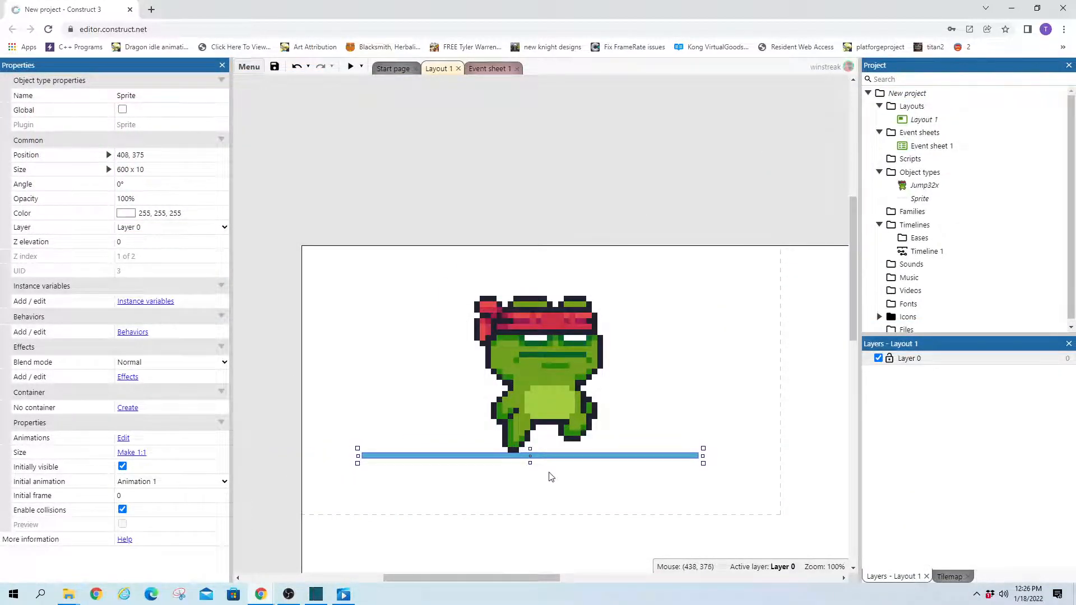
click(555, 519)
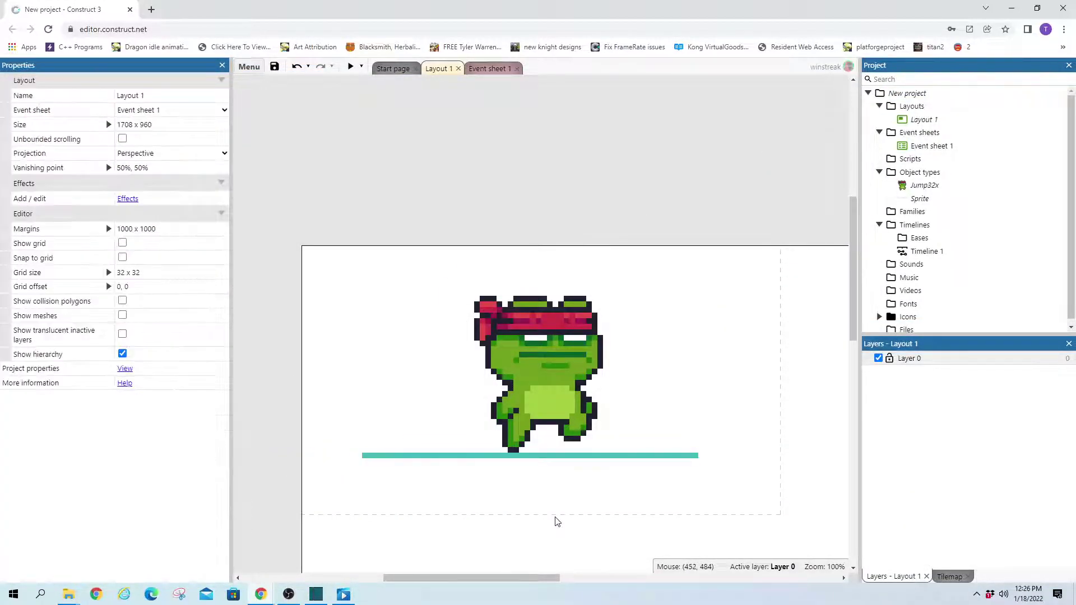
Step: Add the Mouse object to the project and switch to Event sheet 1
double_click(375, 300)
text(mouse)
key(Return)
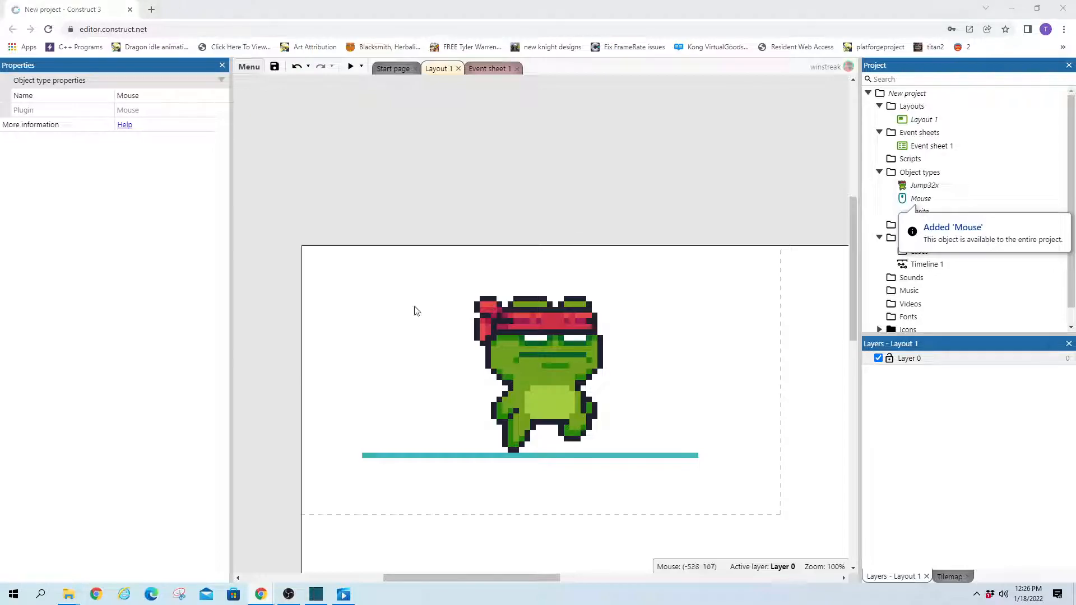
click(447, 207)
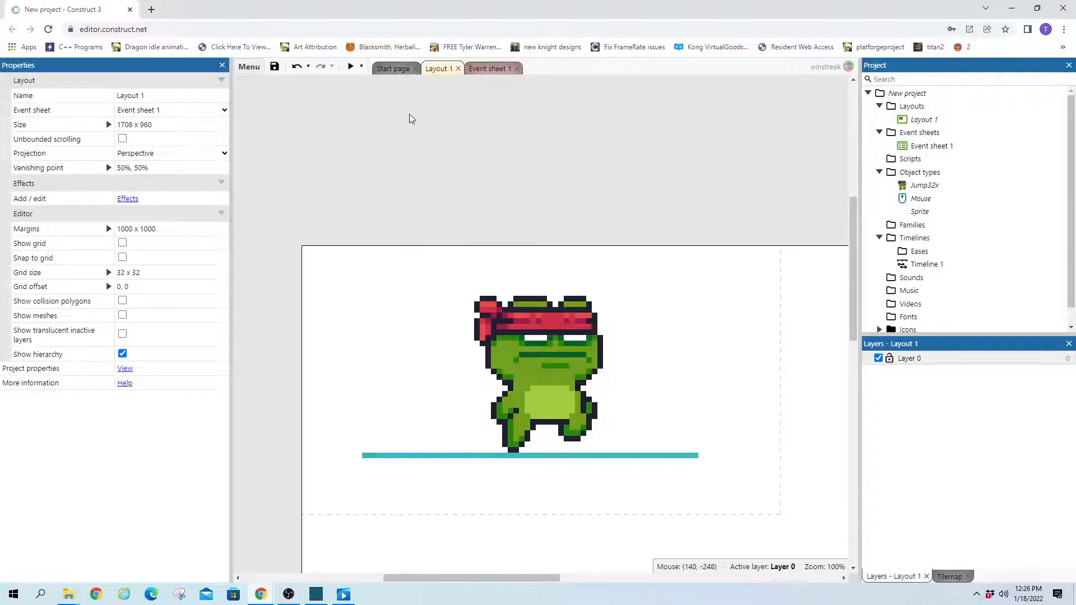
click(494, 71)
Step: Add a Mouse 'On object clicked' event targeting the frog Jump32x
click(271, 105)
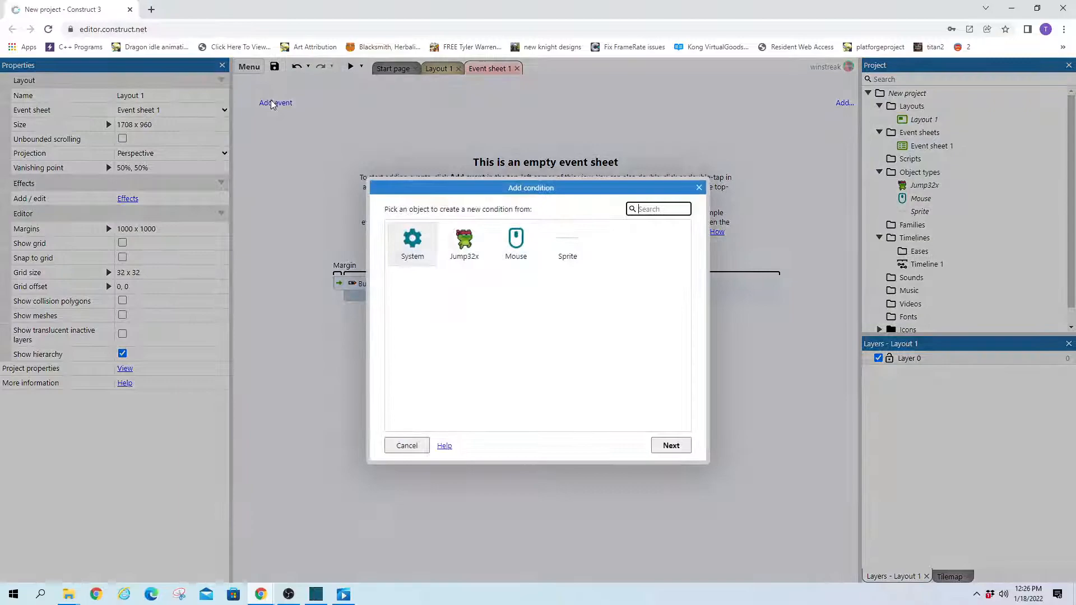
double_click(513, 242)
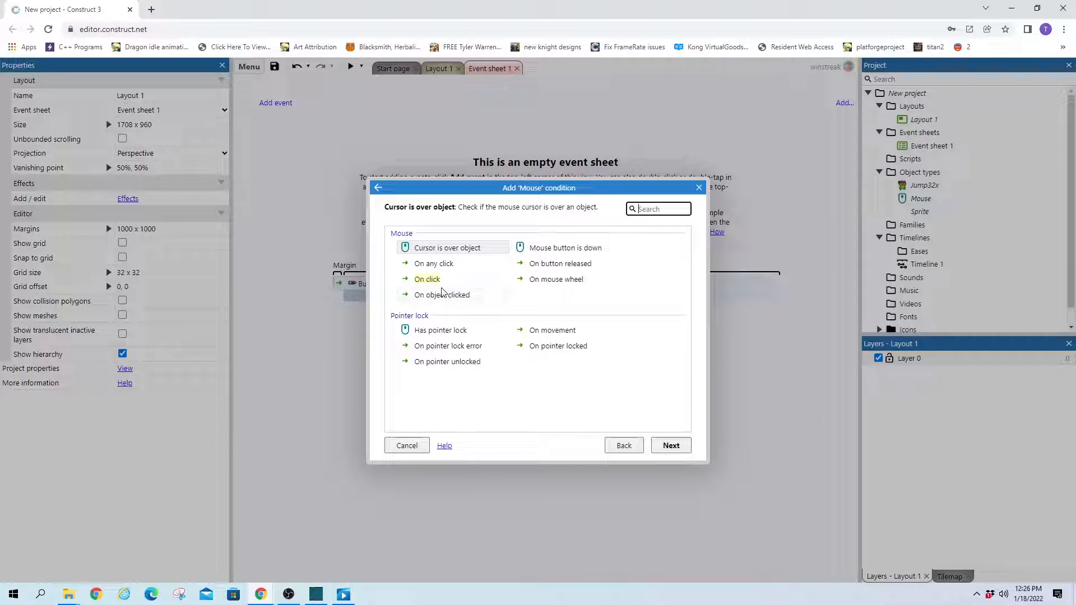
double_click(427, 280)
click(728, 316)
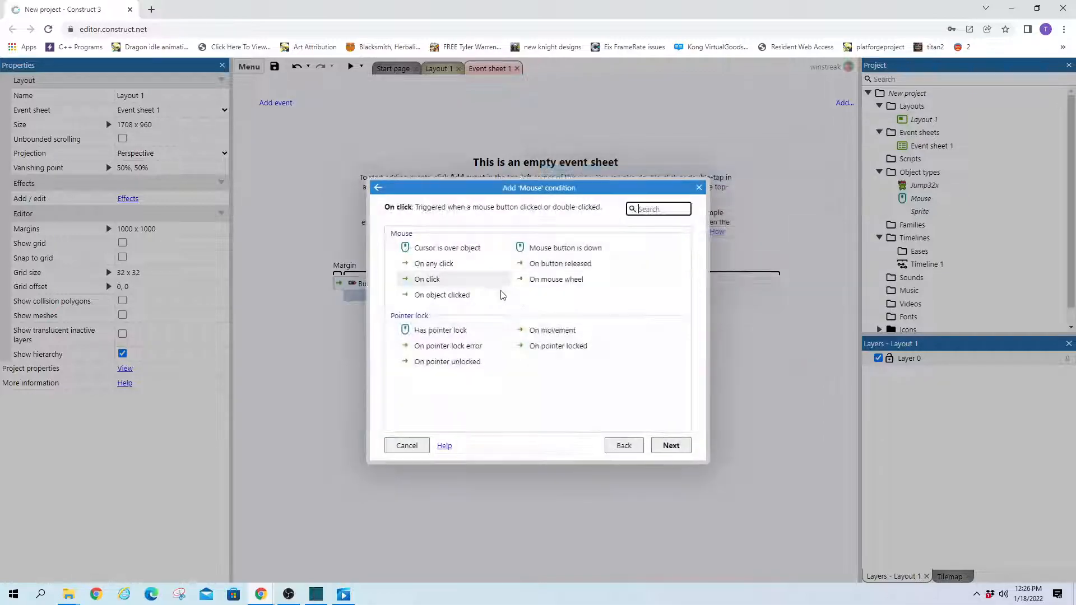
double_click(500, 295)
click(673, 255)
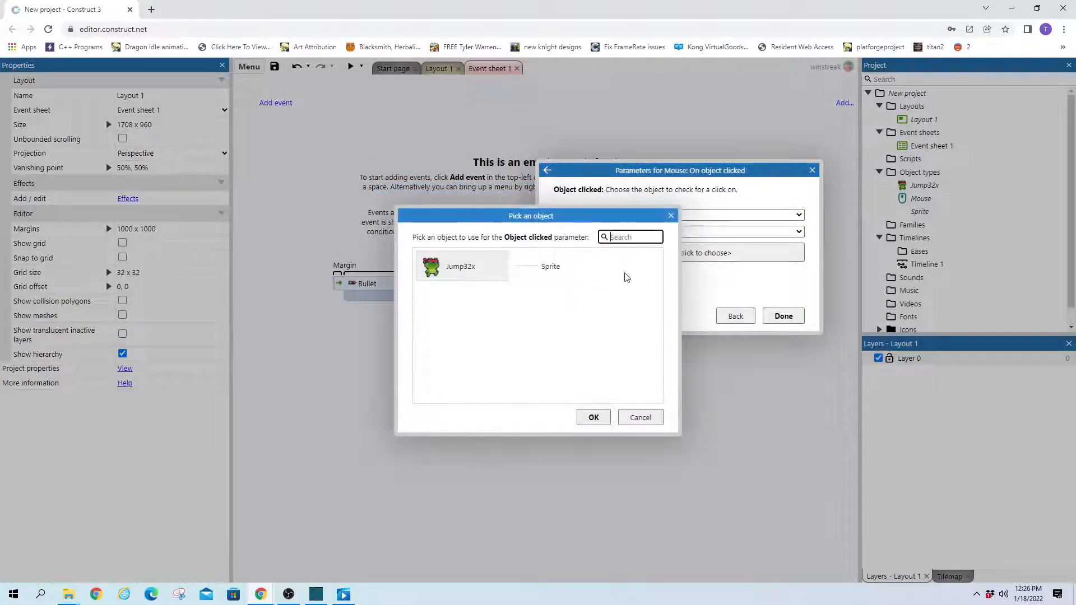
double_click(461, 267)
click(784, 316)
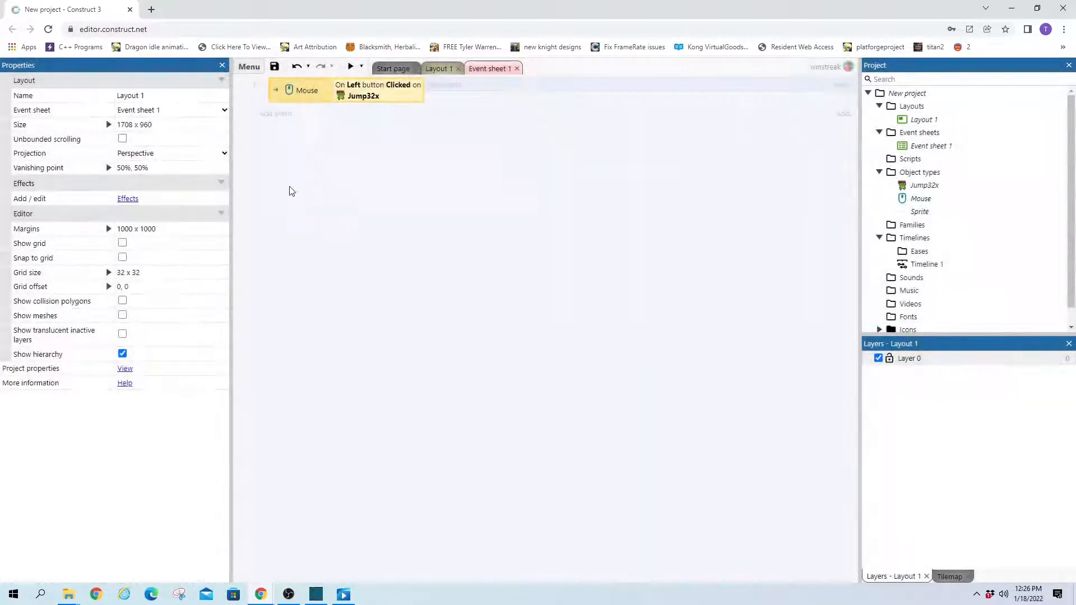
Step: Add a System 'Repeat 40 times' sub-event under the frog-click event
right_click(277, 99)
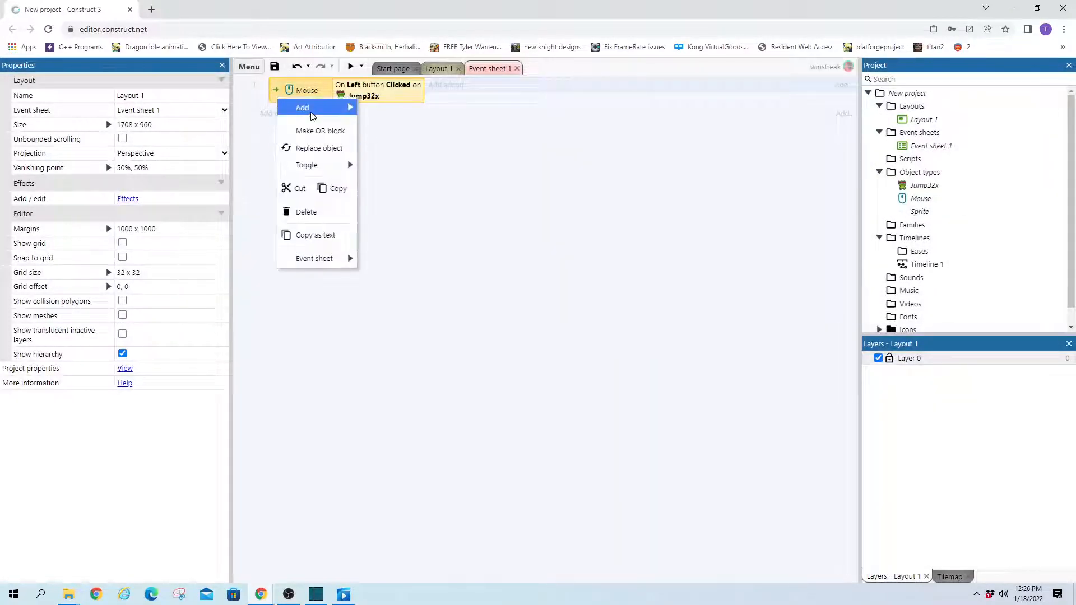
mouse_move(303, 108)
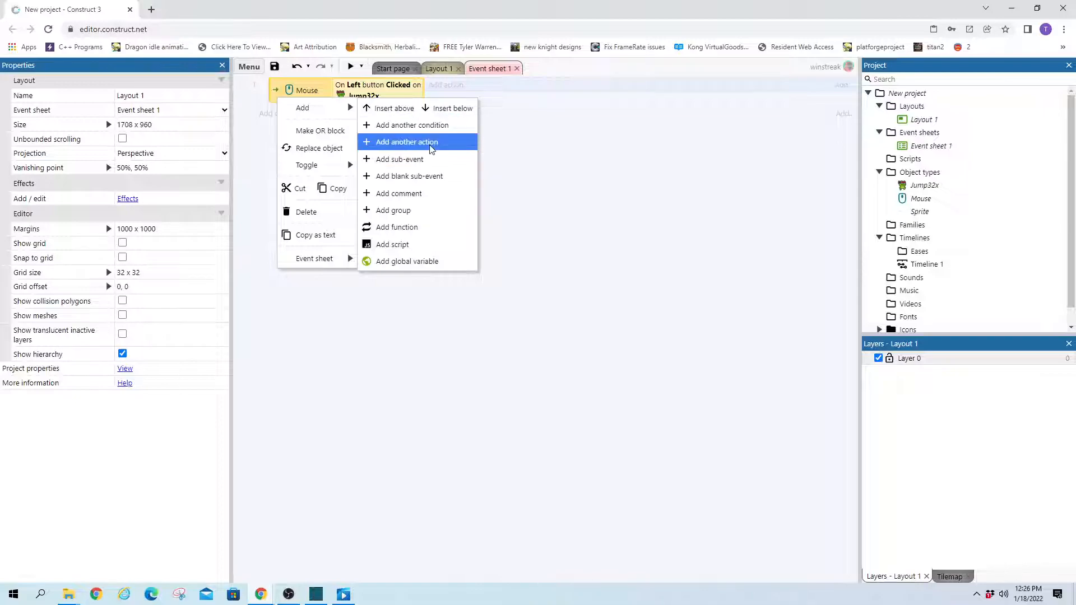
click(399, 160)
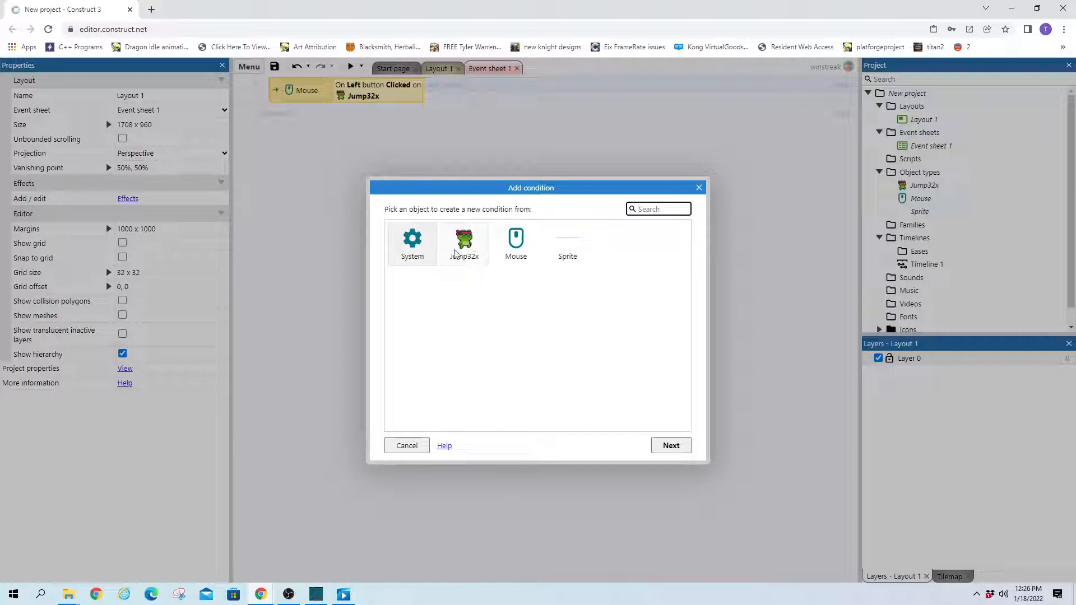
double_click(412, 244)
text(re)
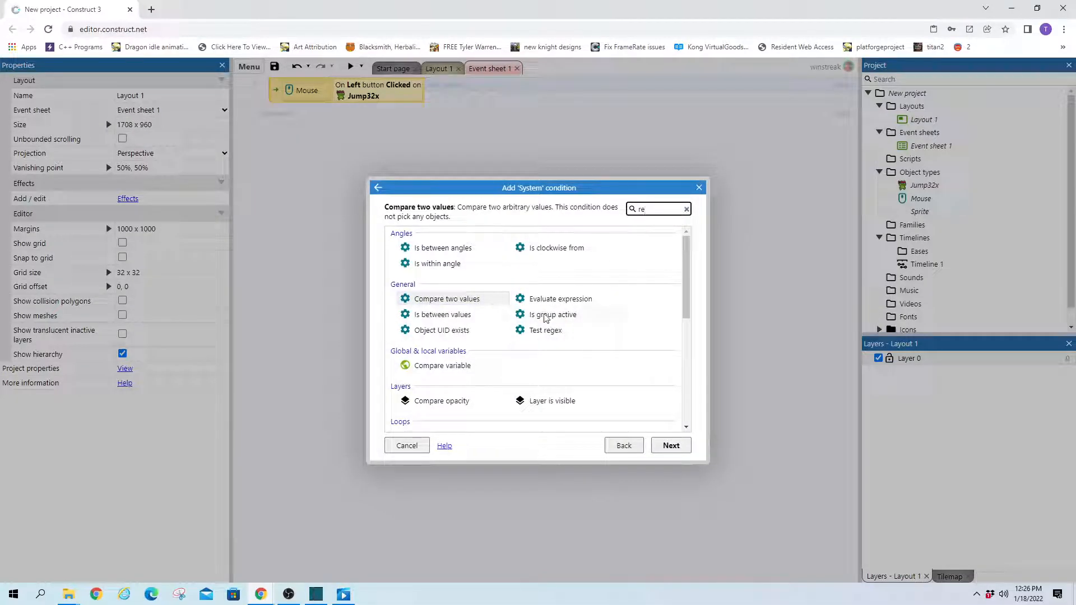
text(p)
click(553, 268)
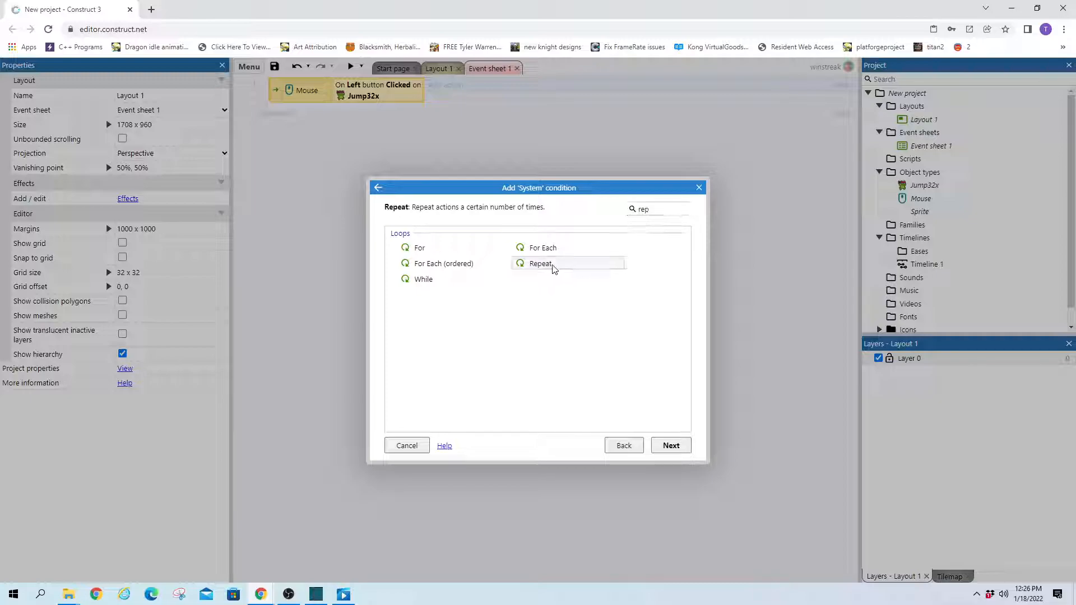
double_click(553, 267)
text(40)
key(Return)
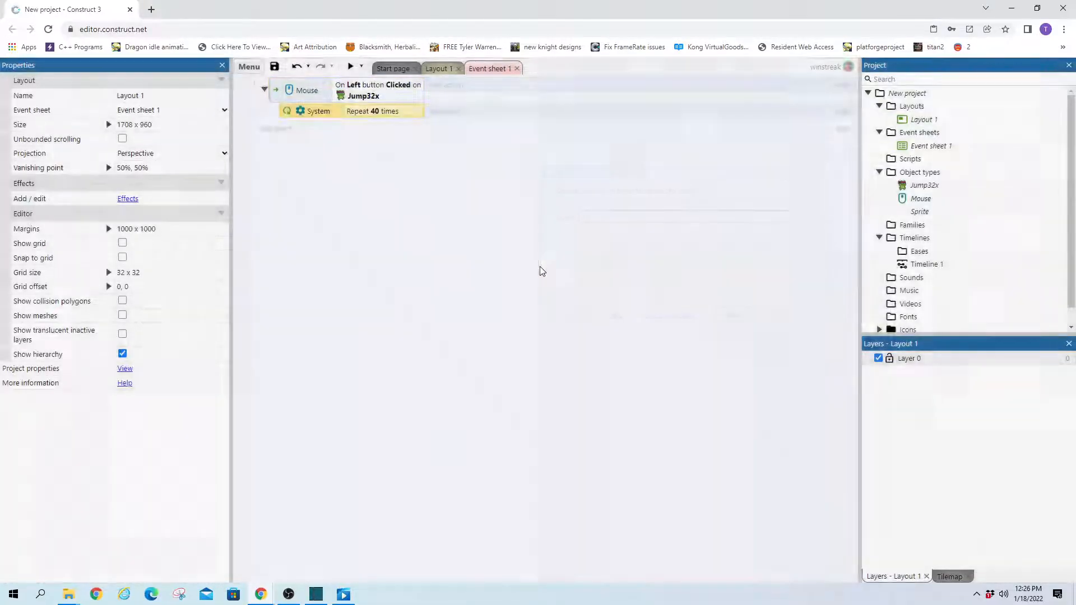
click(445, 112)
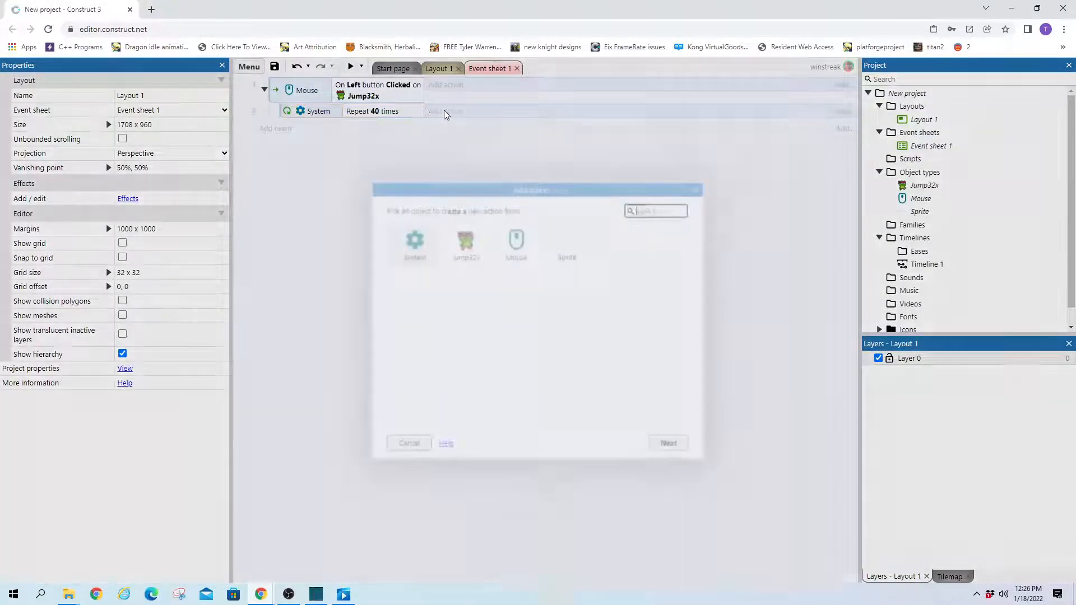
key(Escape)
Step: Insert a new Sprite (Sprite2) and place it on the layout
click(441, 69)
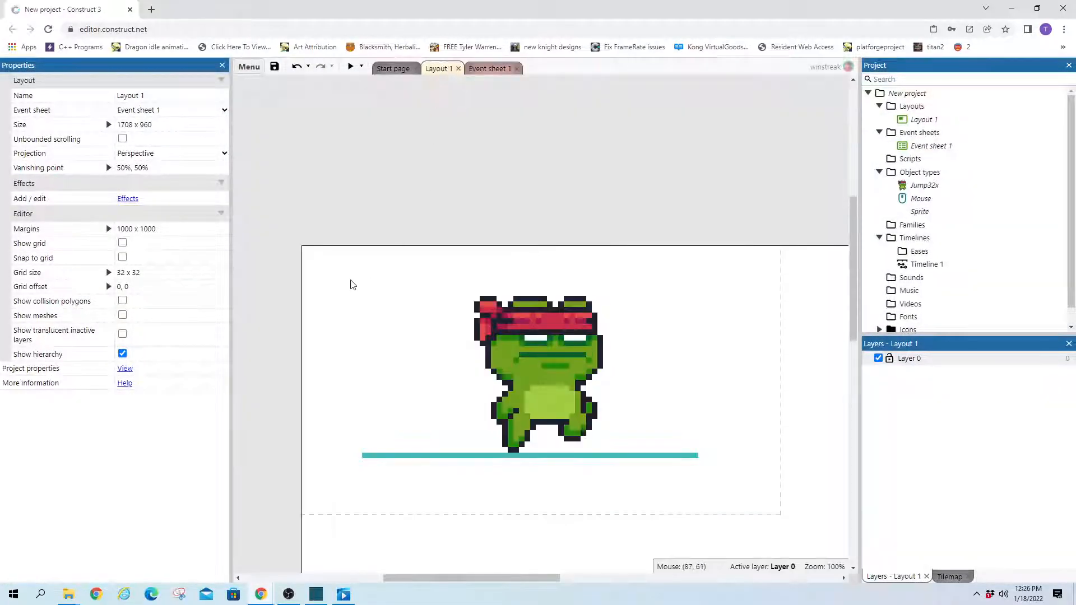
double_click(351, 284)
text(spri)
key(Return)
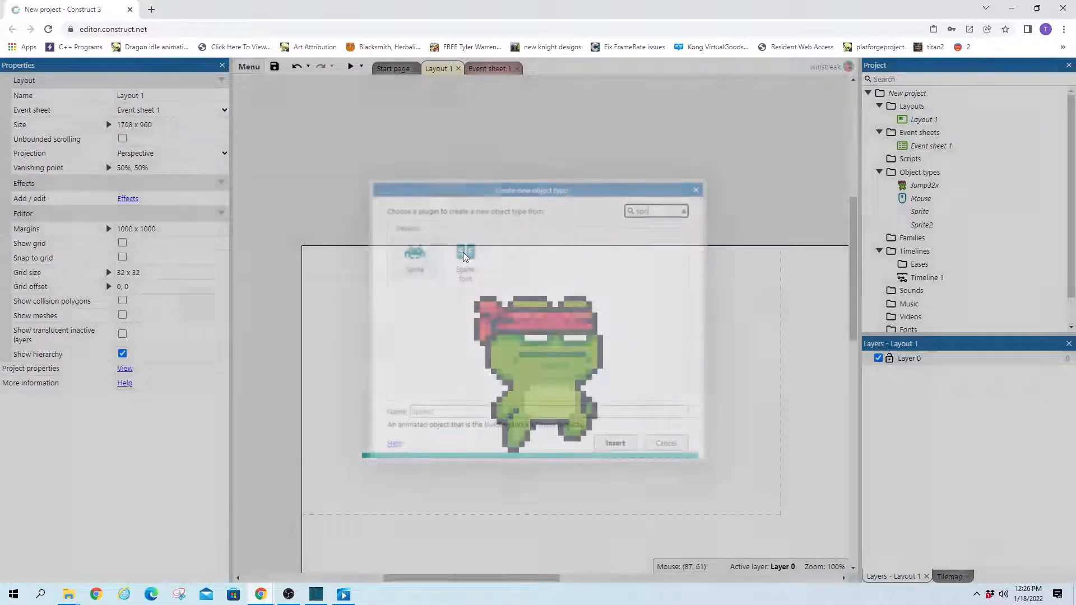
click(353, 213)
Step: Resize Sprite2's canvas to 5x5 pixels
click(500, 93)
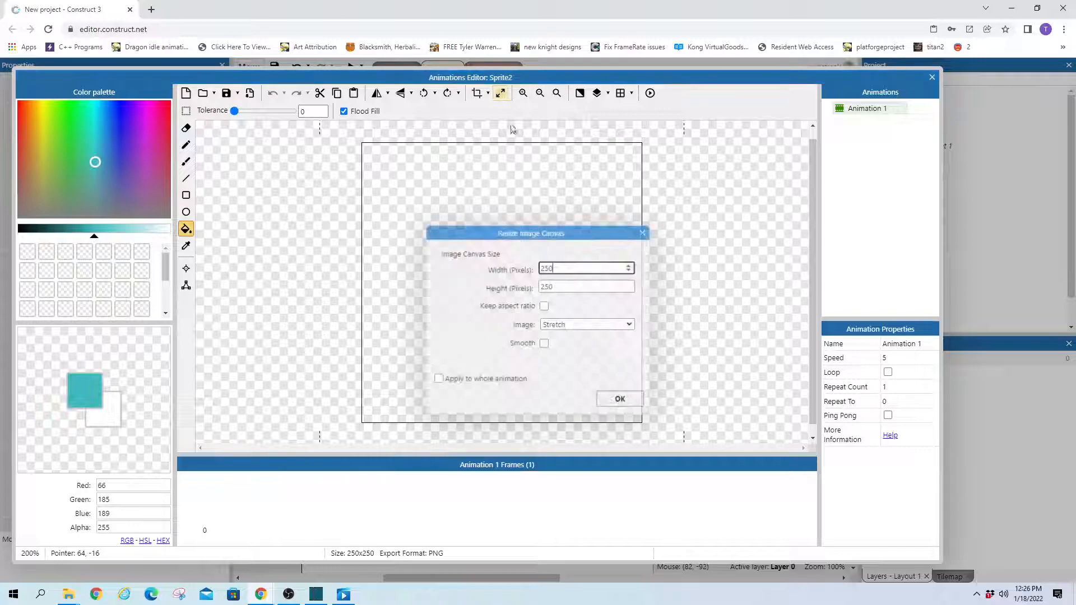
double_click(563, 269)
text(5)
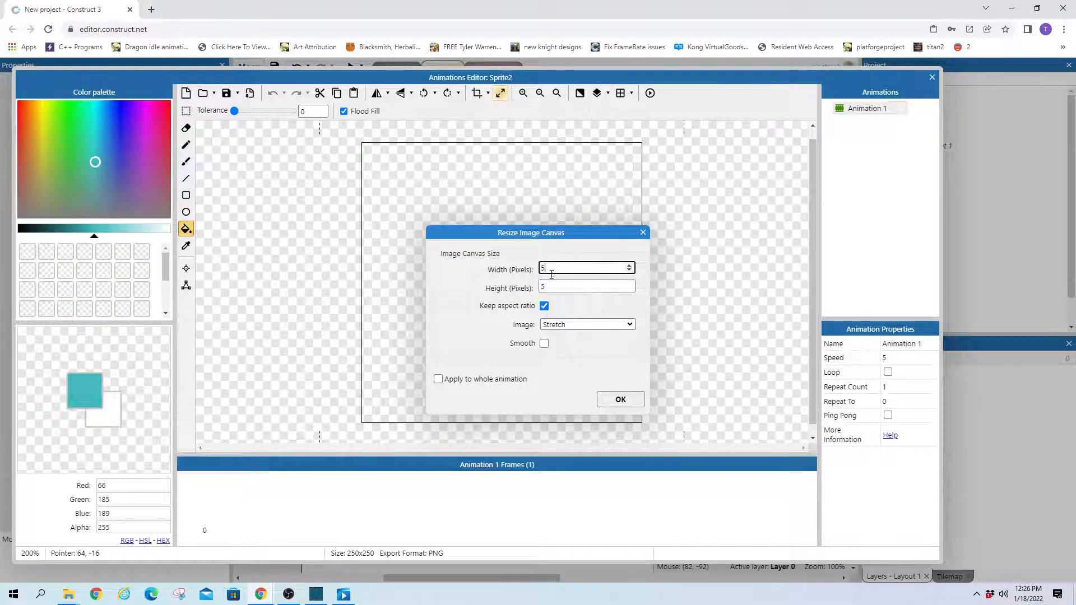
click(28, 141)
click(614, 401)
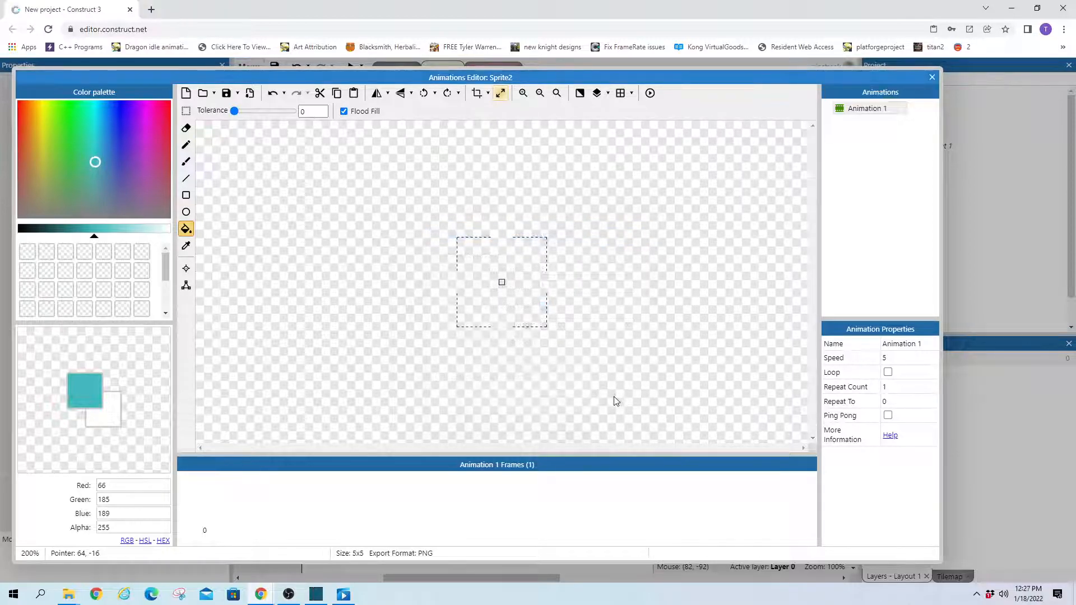
Step: Paint Sprite2's centre pixel dark green and return to the layout
drag(72, 121, 67, 124)
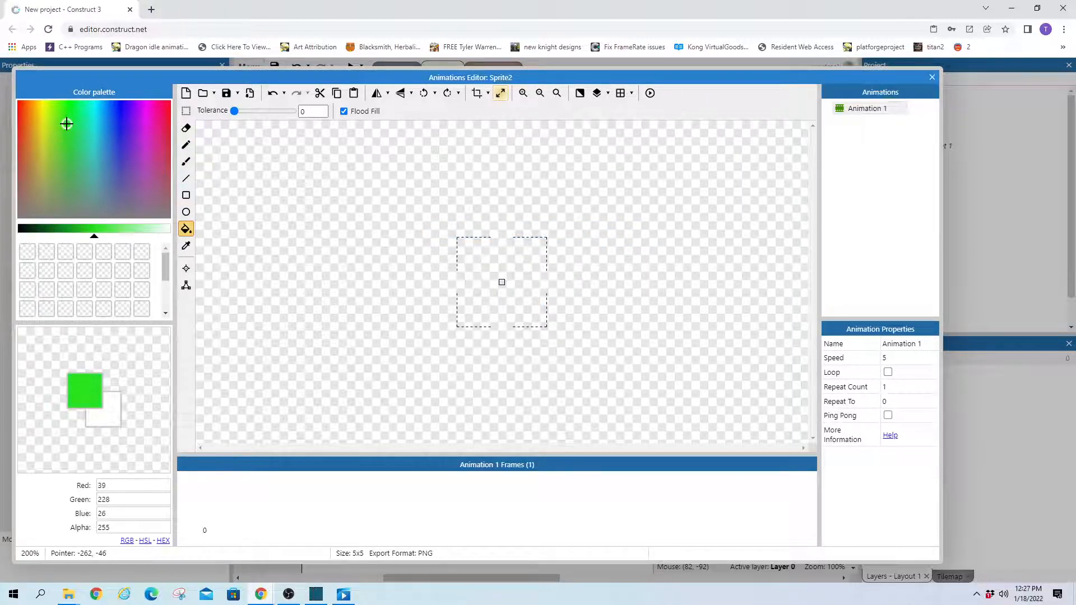
click(56, 228)
click(502, 284)
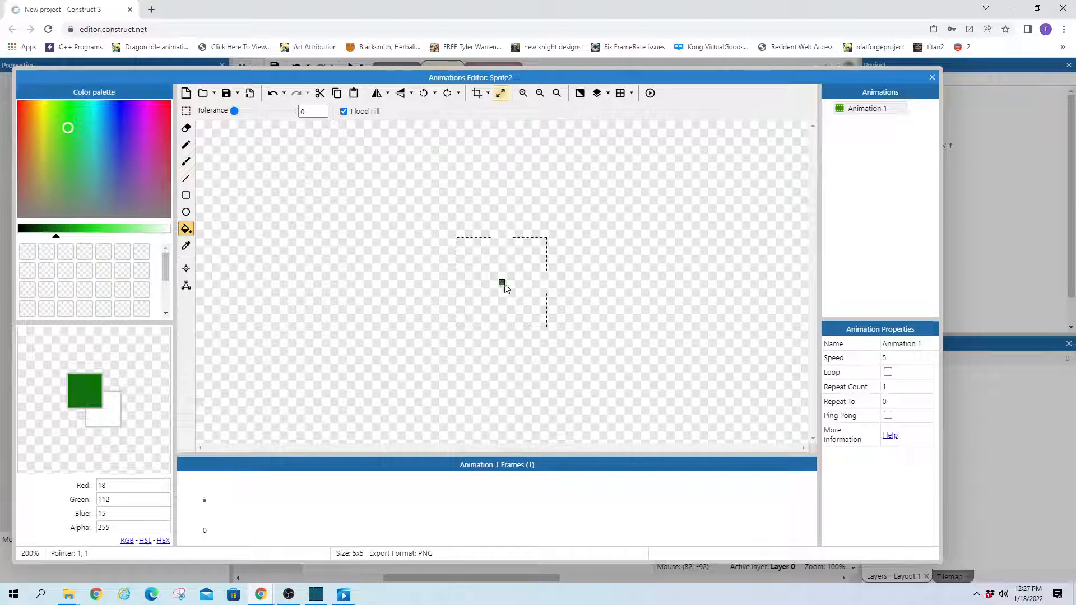
click(932, 77)
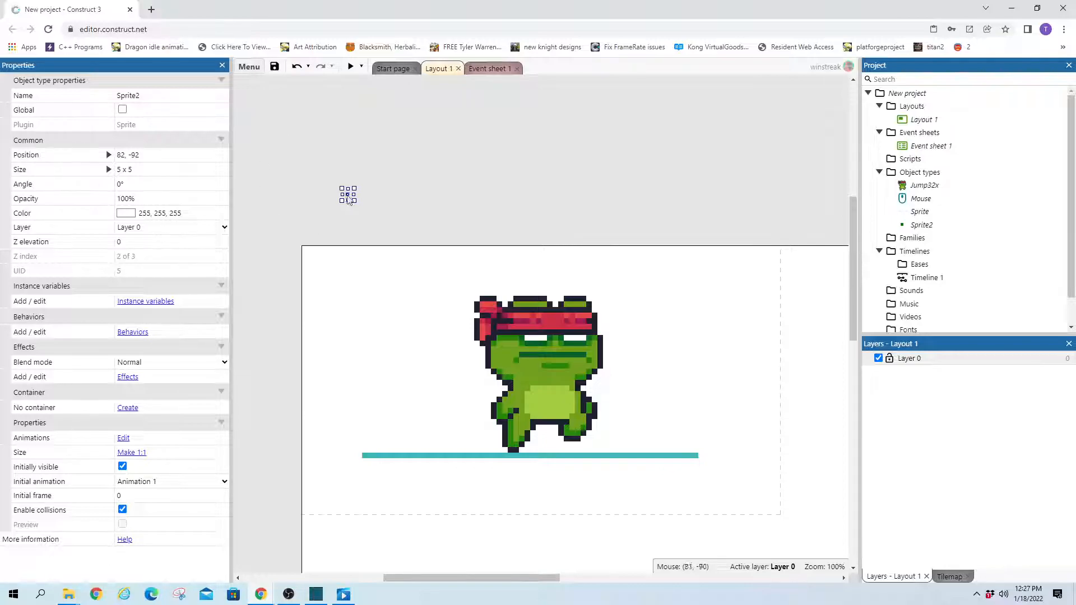
Step: Add the Bullet behaviour (speed 400) to Sprite2
click(133, 332)
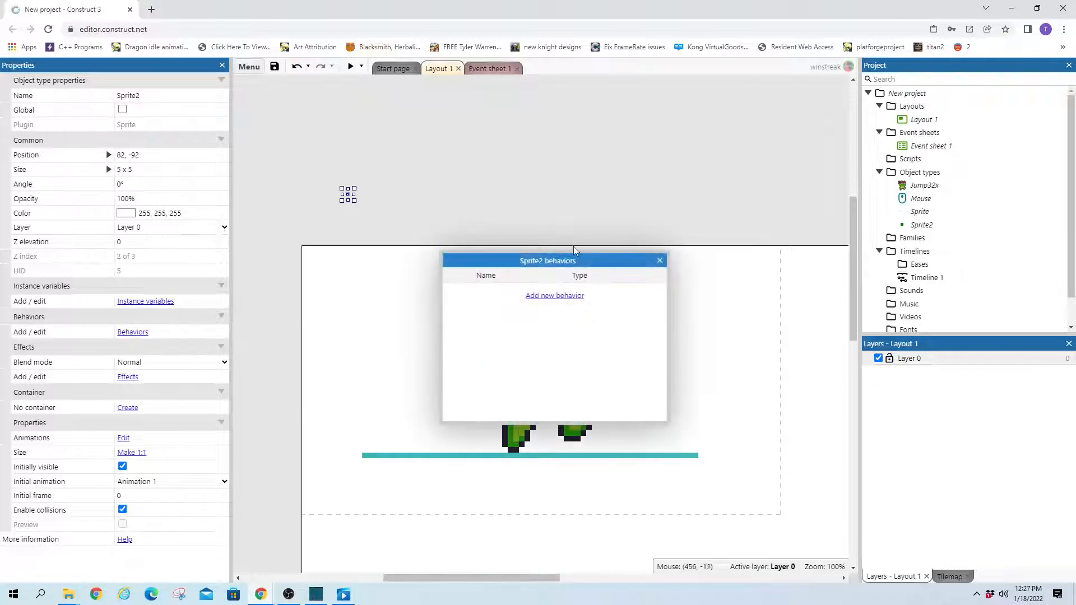
click(576, 295)
text(bullet)
key(Return)
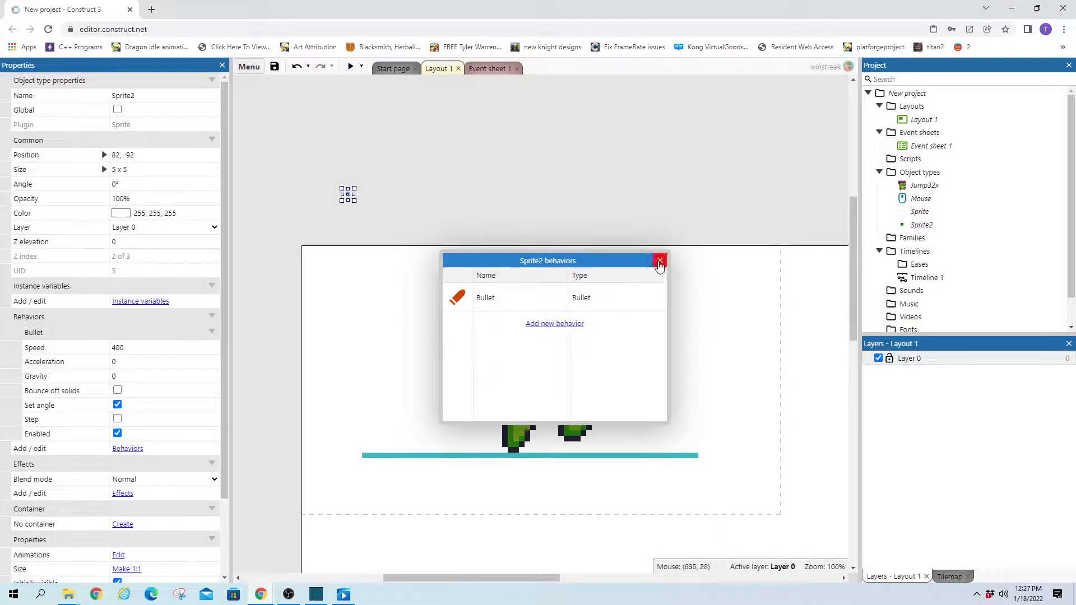
click(660, 261)
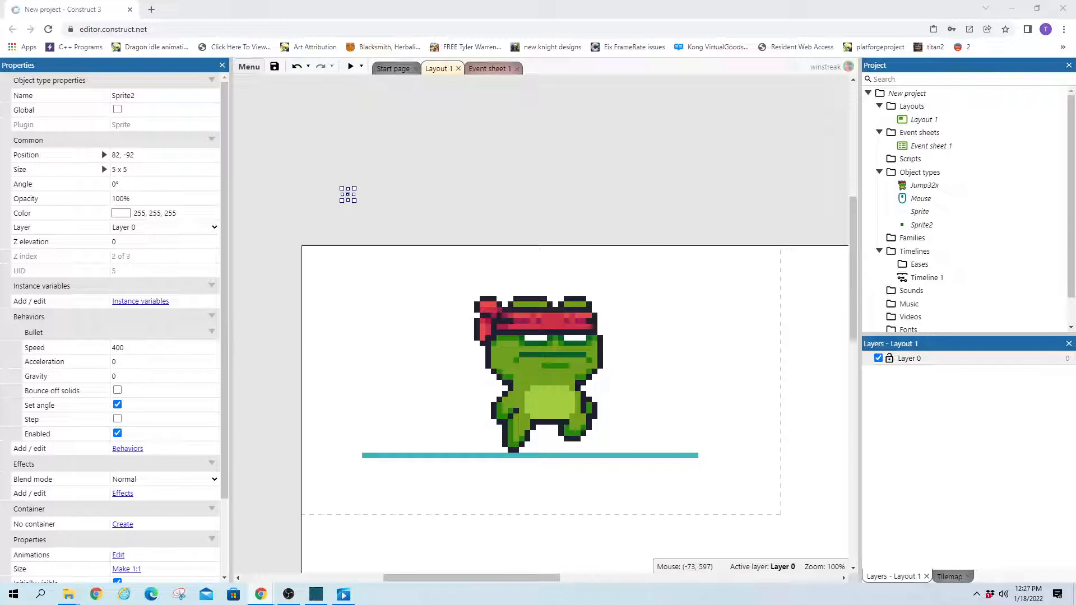
Step: Select the tiny Sprite2 instance on the layout
click(427, 166)
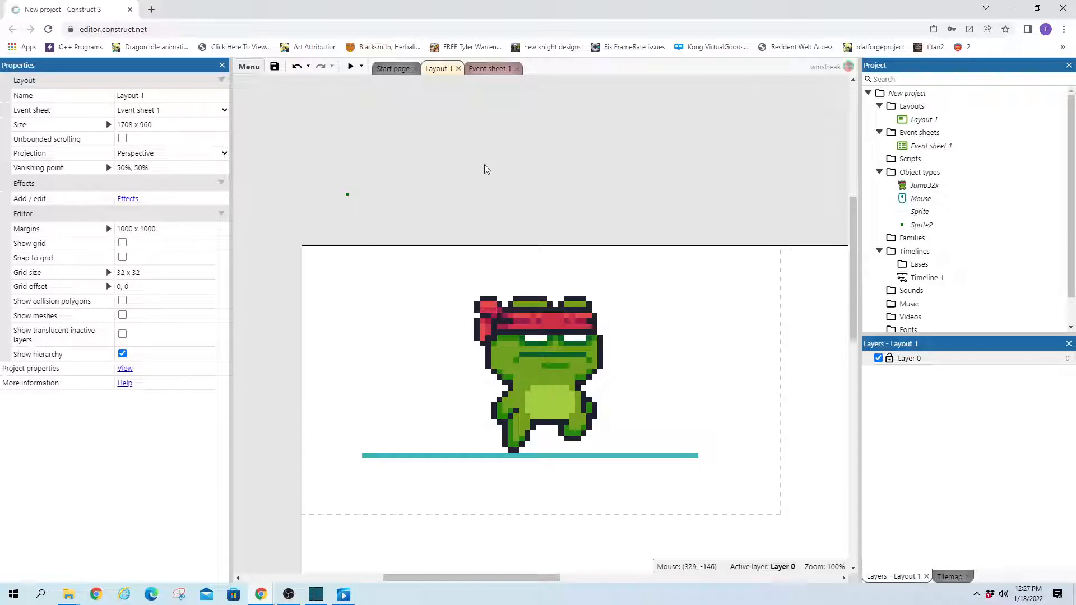
drag(318, 177, 382, 210)
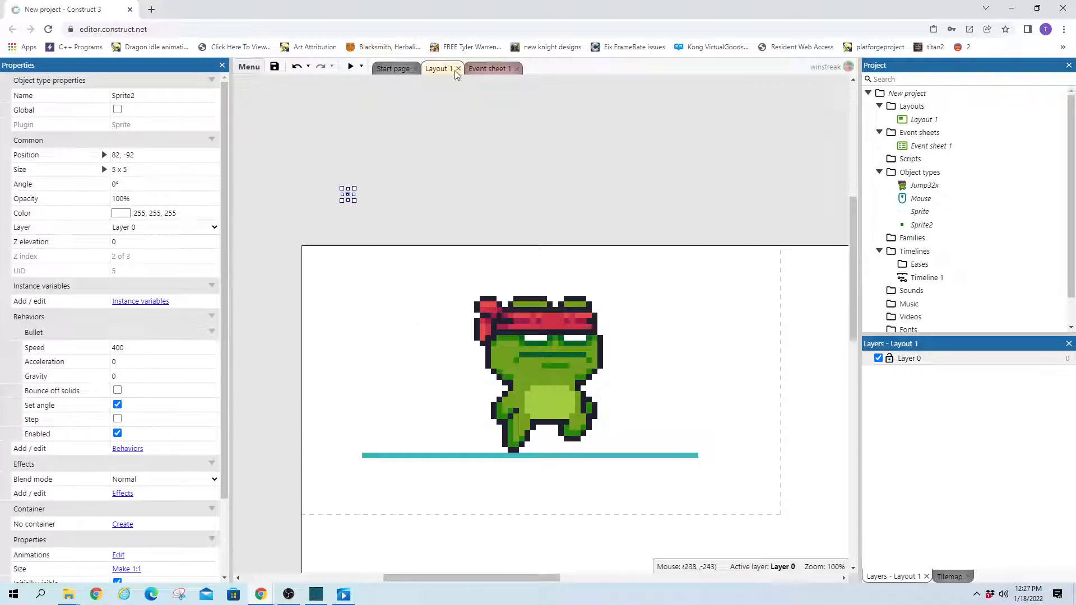
Step: In the repeat event, add a System Create object action for Sprite2 on layer 0
click(486, 68)
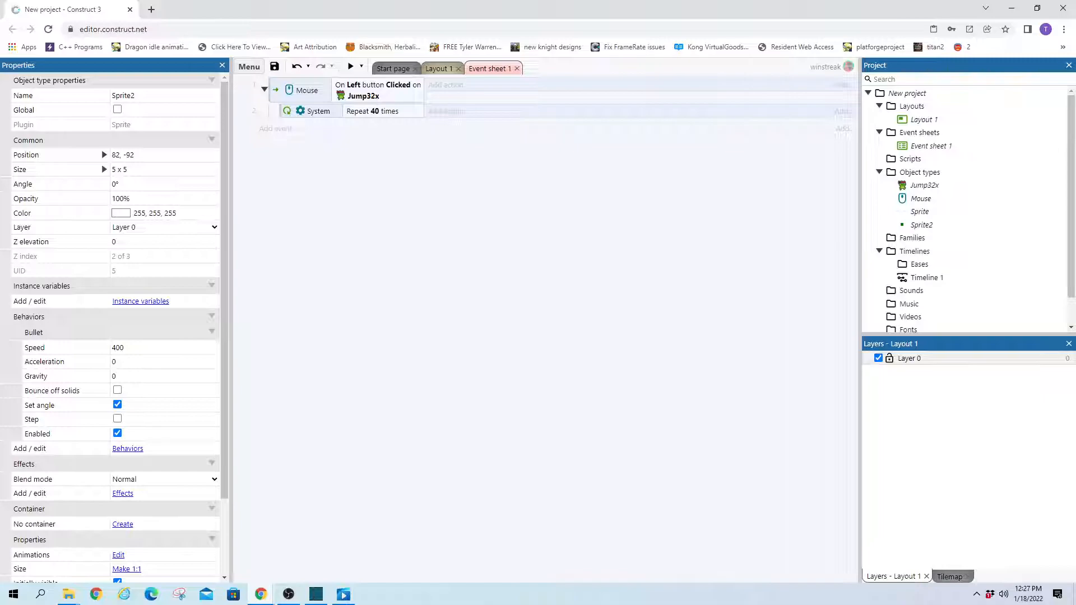
click(435, 120)
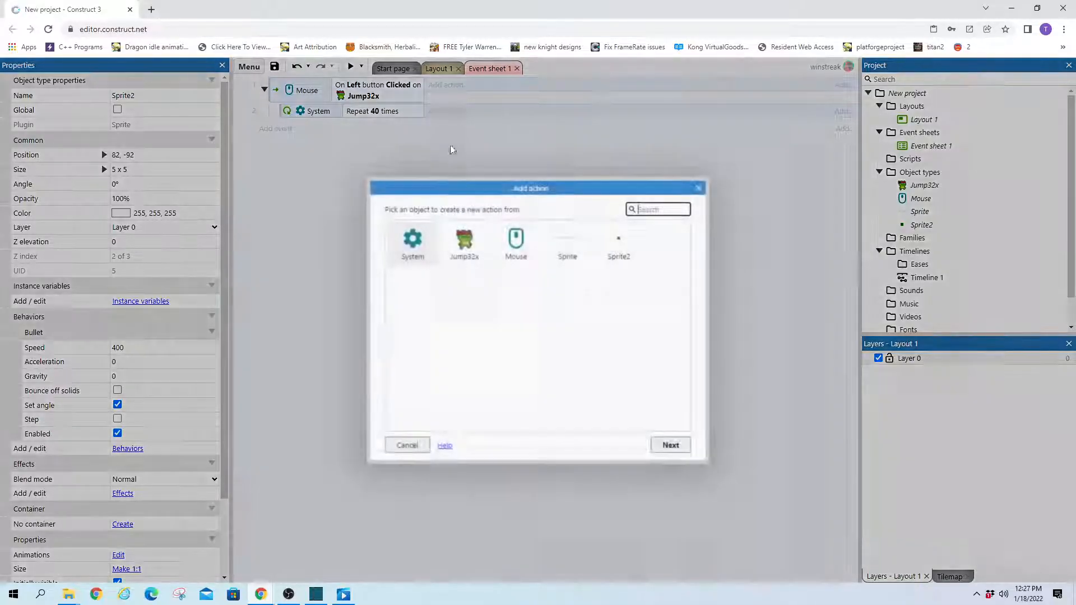
double_click(431, 254)
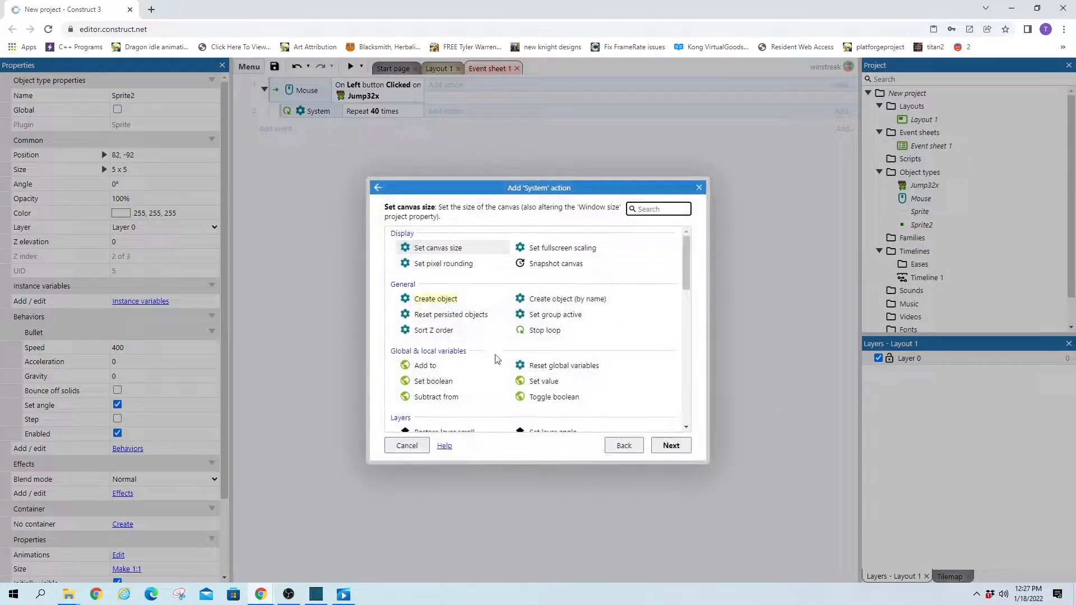
double_click(442, 299)
click(700, 220)
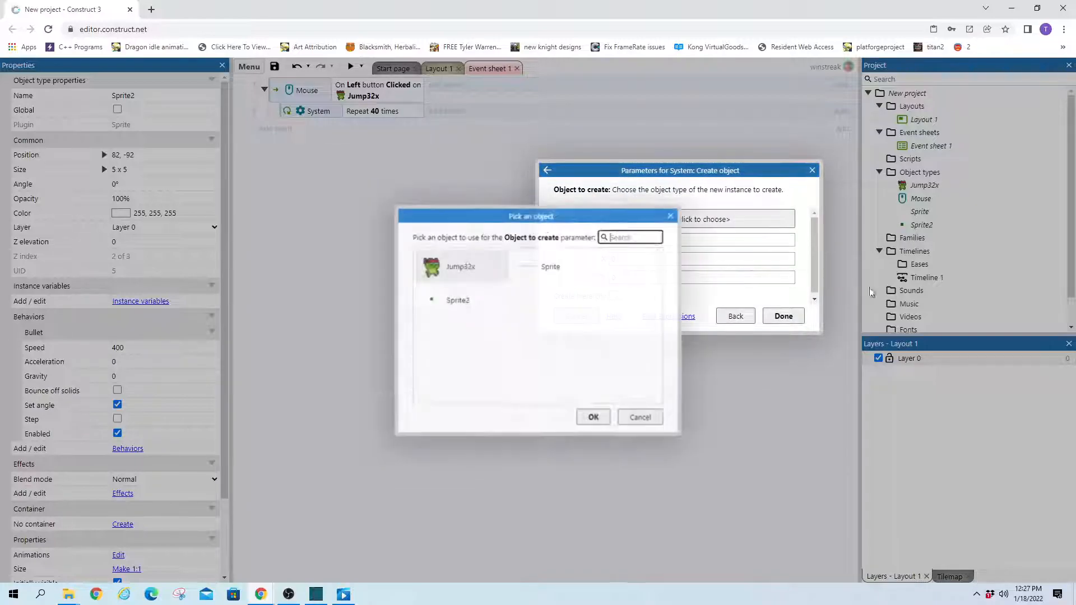
double_click(463, 302)
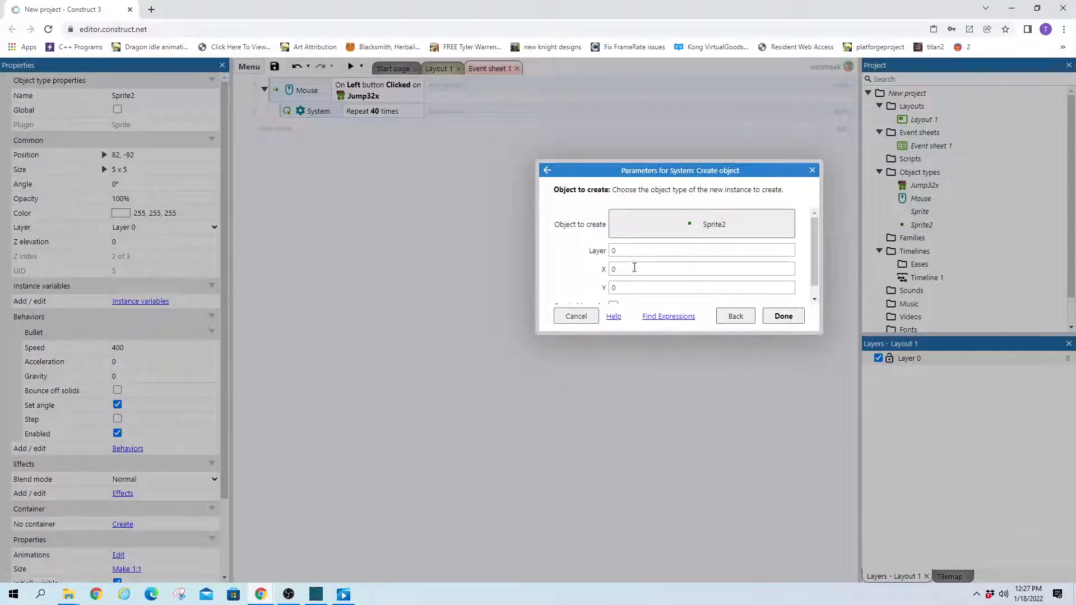
Step: Set the spawn position to Jump32x.X and Jump32x.Y and confirm the action
click(634, 267)
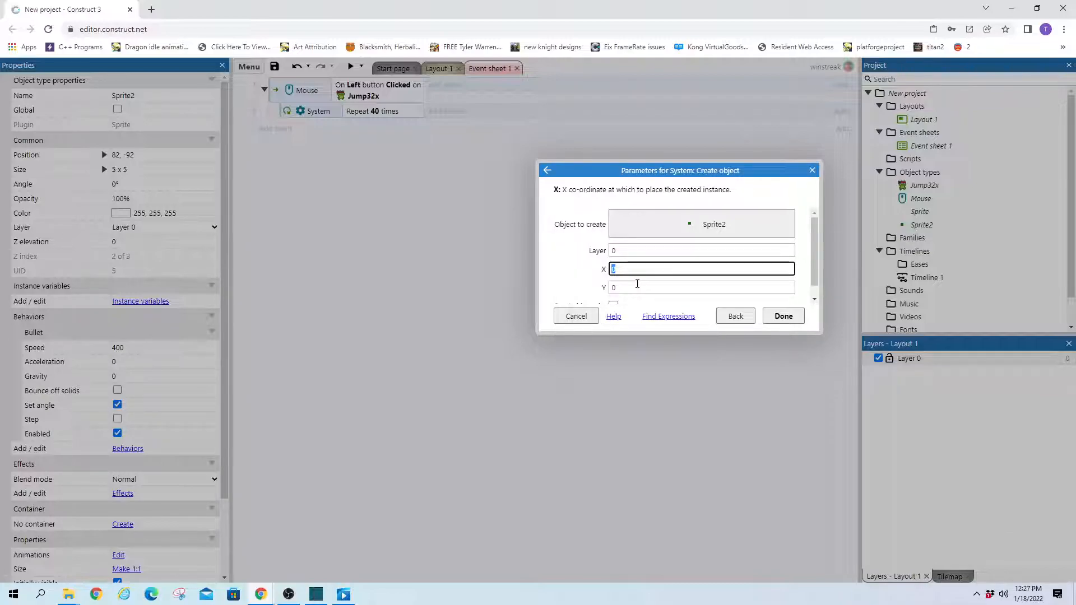
text(jump32x)
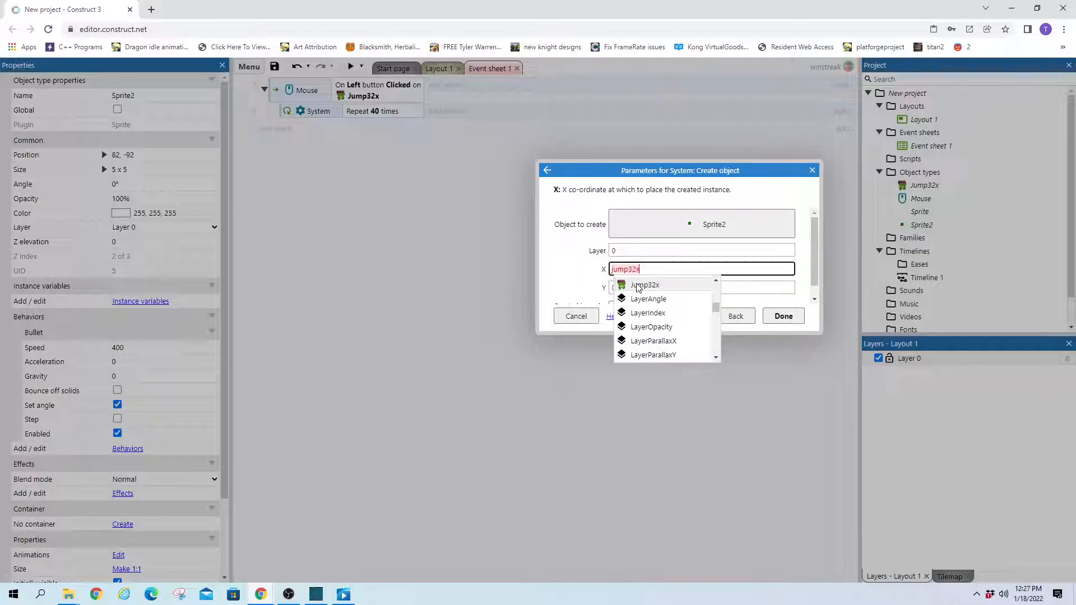
click(678, 274)
text(.)
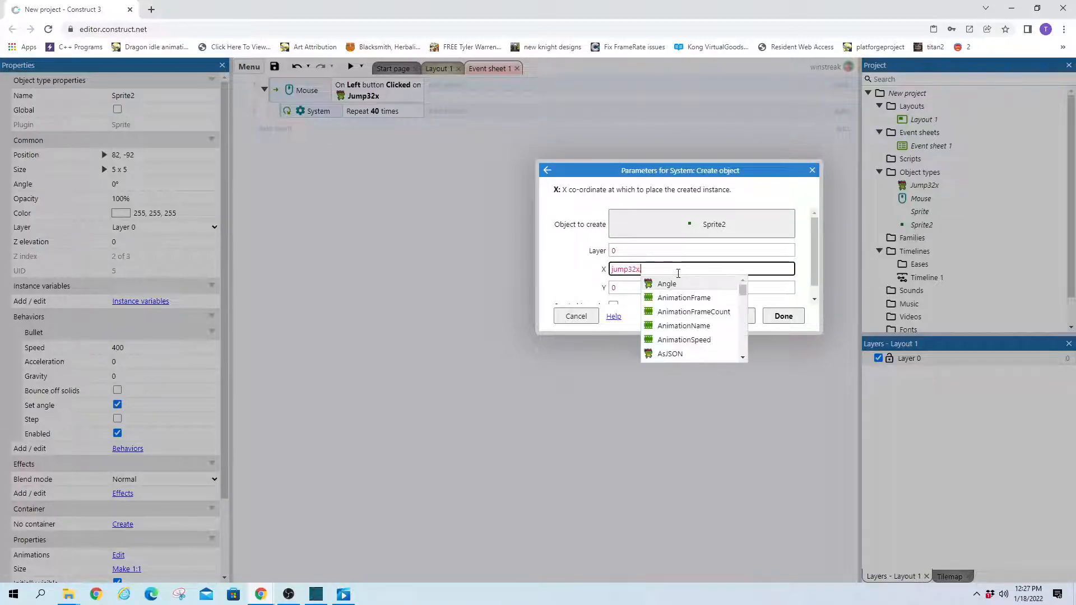
text(X)
click(678, 272)
key(Tab)
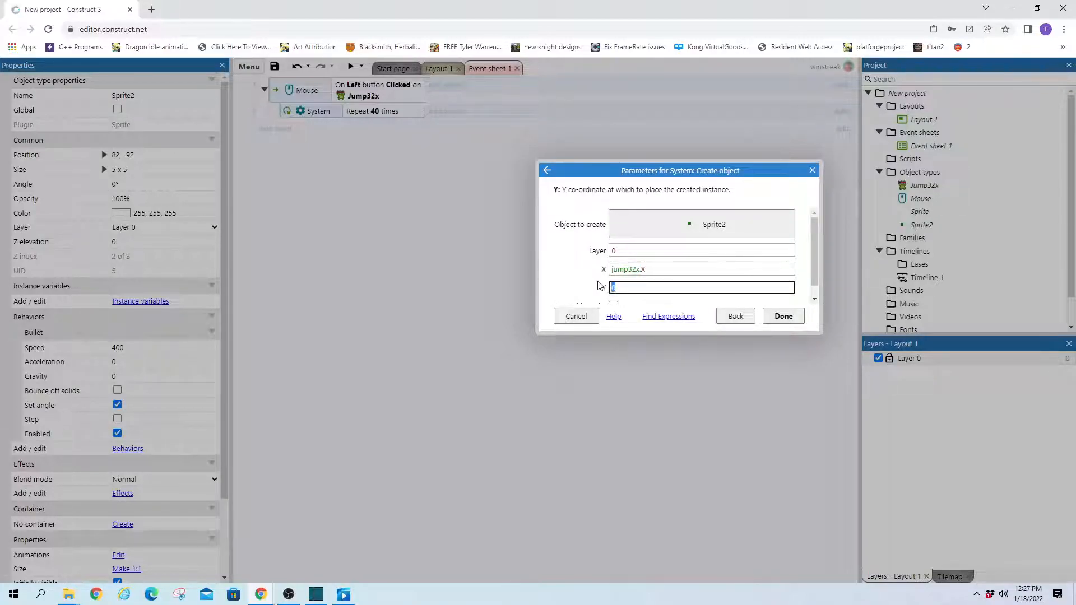
text(jump32x)
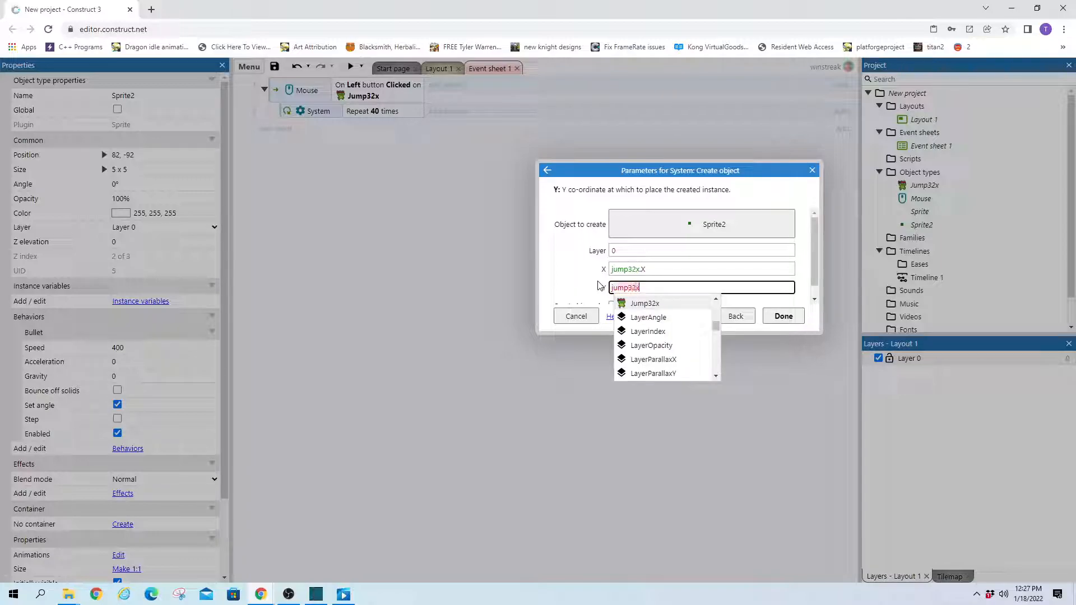
text(.Y)
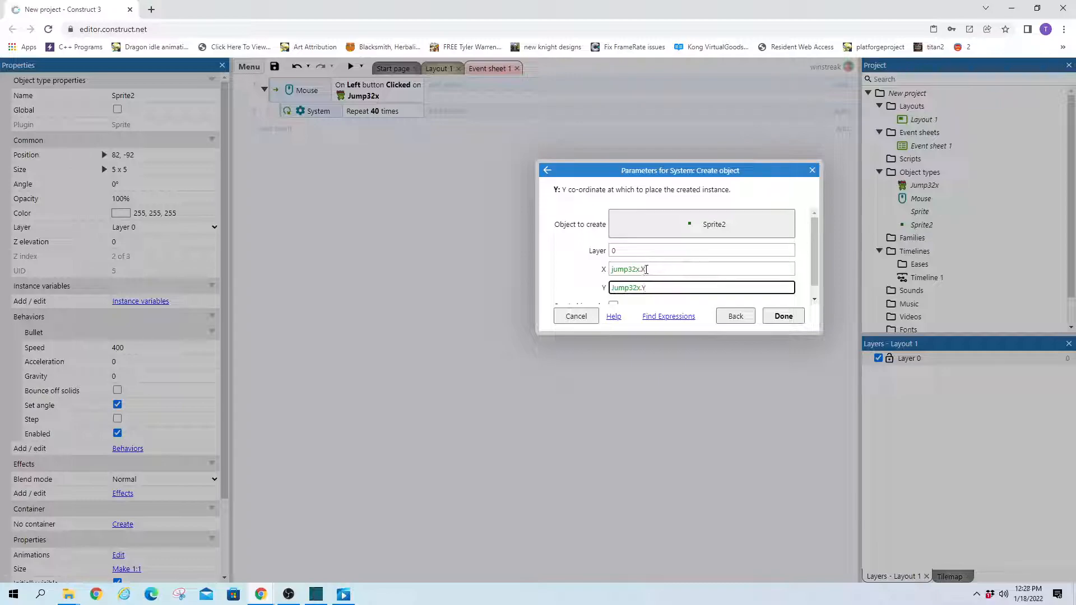
click(782, 319)
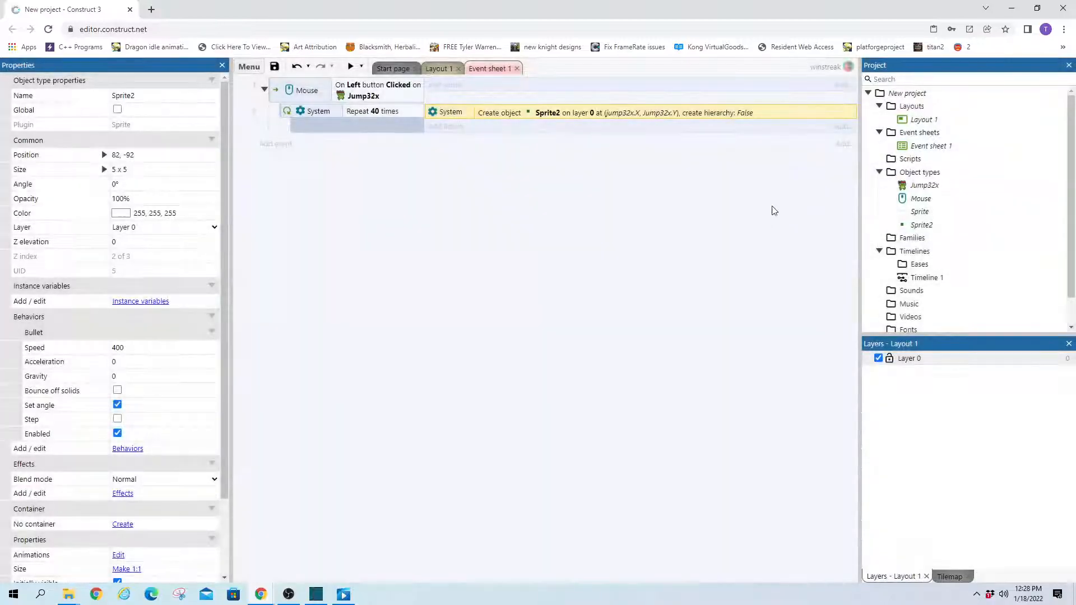
click(924, 185)
Step: Rename the frog object Jump32x to Enemy
click(116, 99)
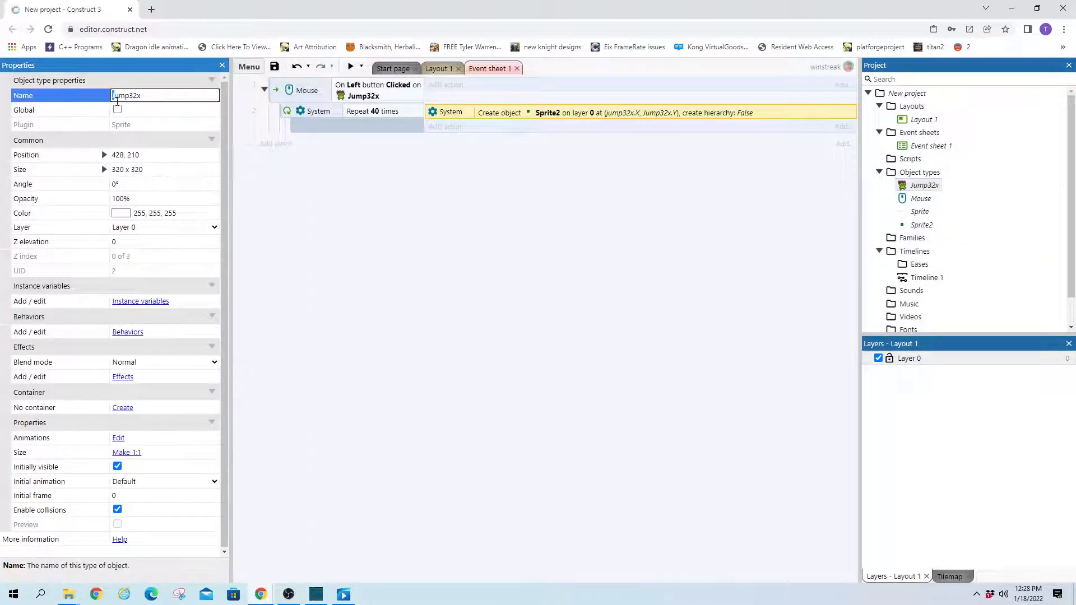
key(ctrl+a)
text(E)
key(Return)
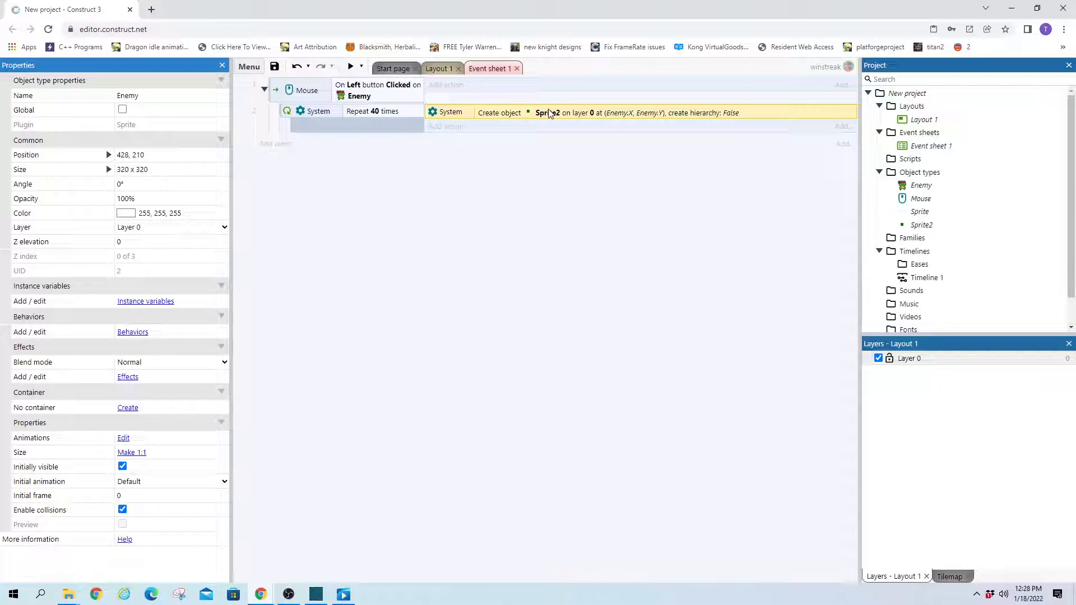
Step: Cancel a Sprite2 action, then delete the last Sprite2 instance from the layout
click(446, 126)
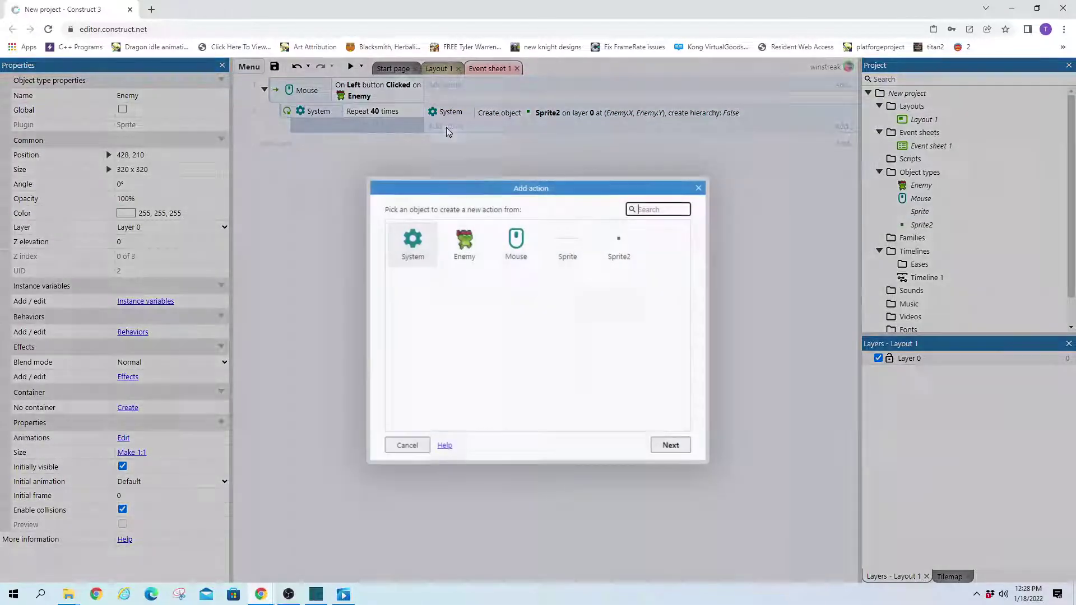
double_click(621, 246)
scroll(577, 373, down, 5)
scroll(567, 373, down, 3)
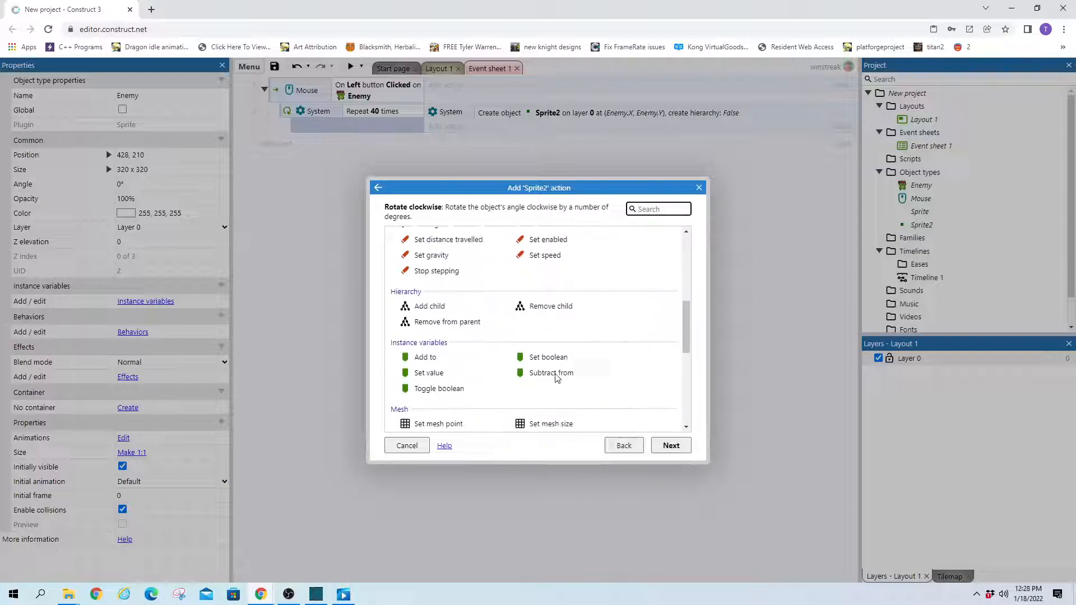
scroll(620, 300, up, 3)
scroll(620, 301, up, 1)
click(699, 188)
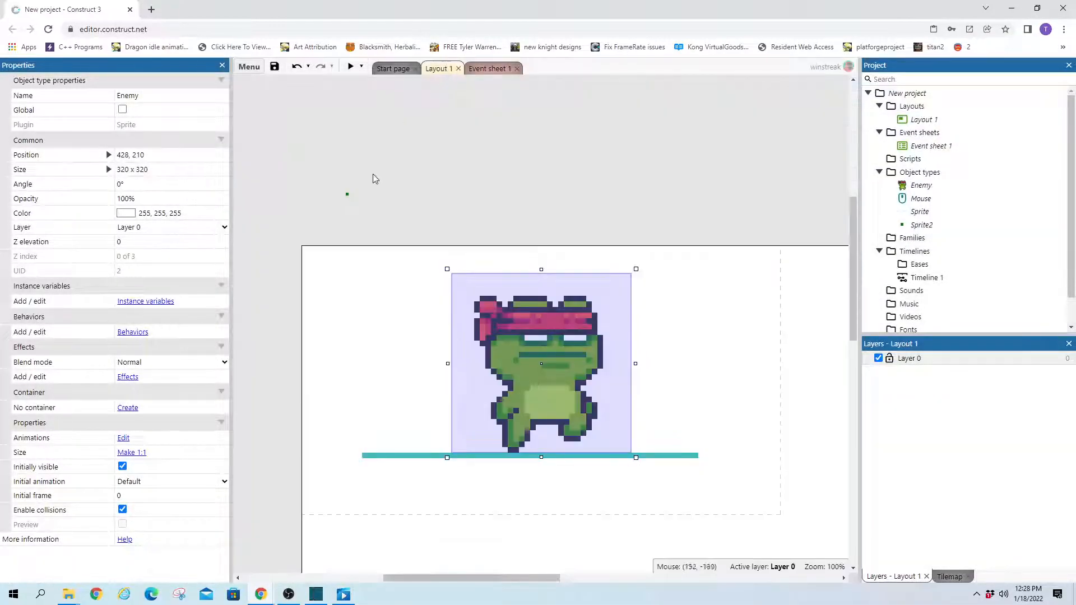
click(347, 194)
key(Delete)
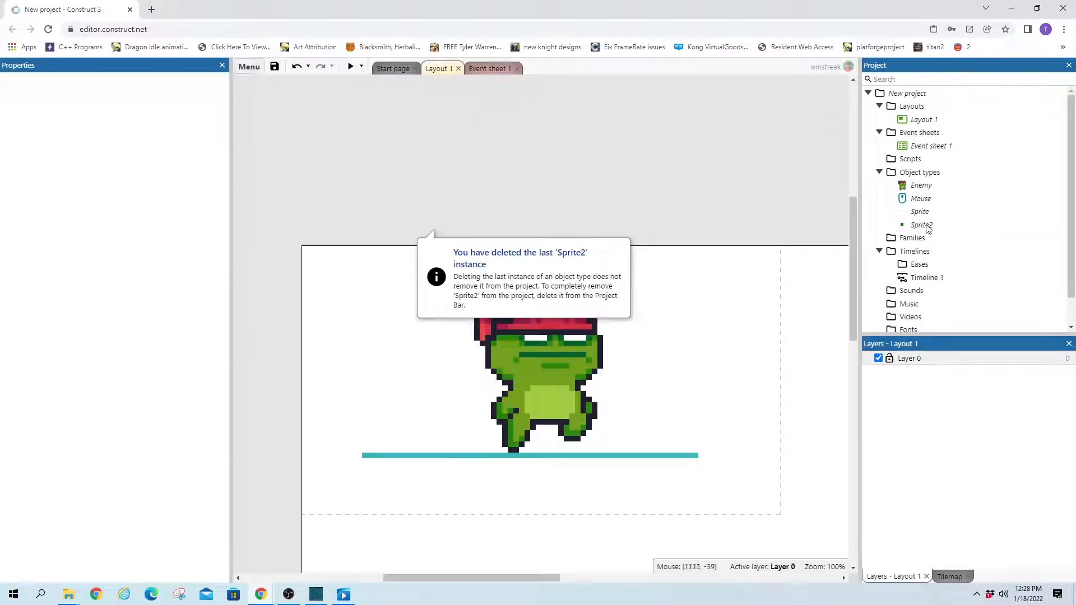
click(923, 226)
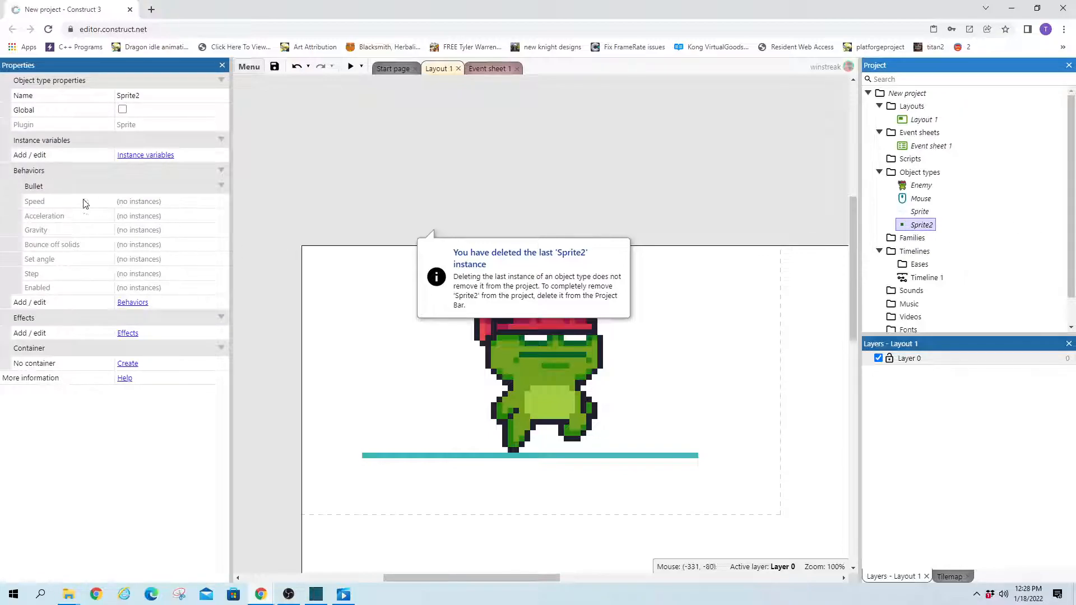
Step: Add a Sprite2 Set Bullet speed action with random(200,400)
click(488, 67)
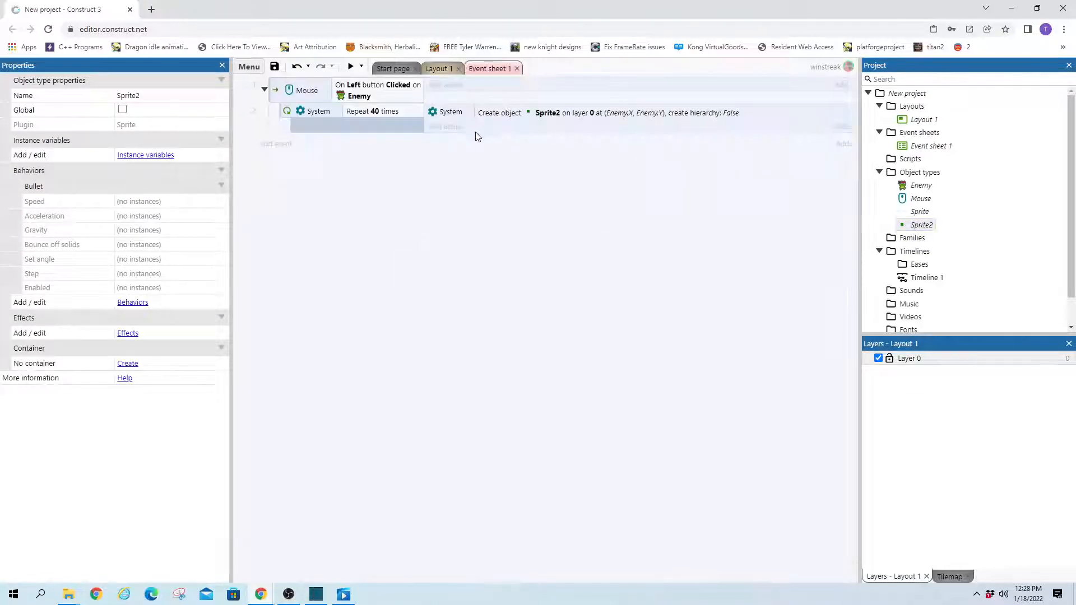
click(445, 126)
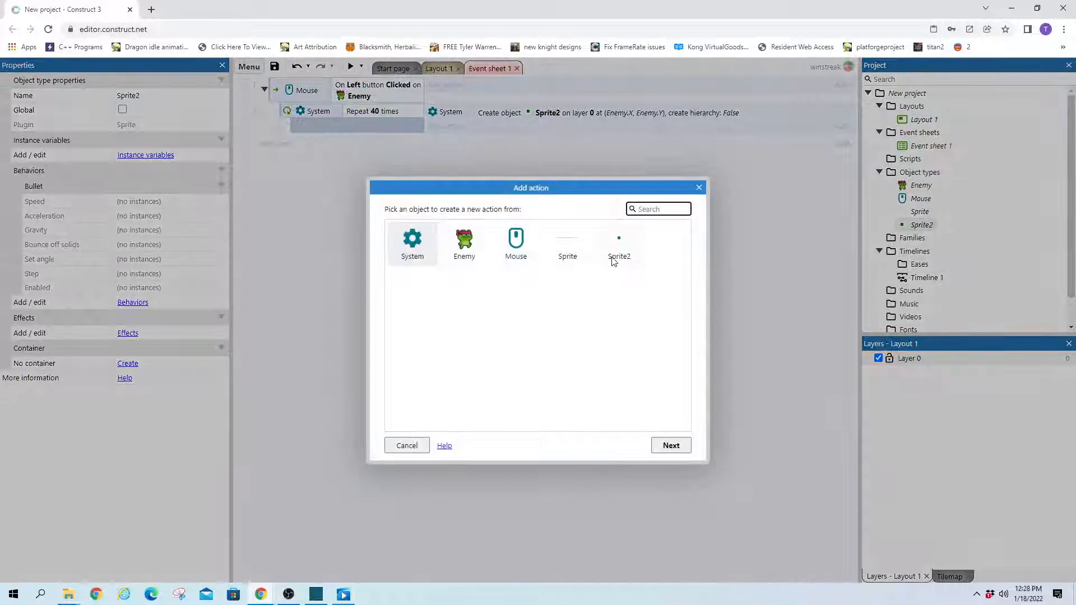
double_click(614, 244)
scroll(538, 337, down, 5)
text(b)
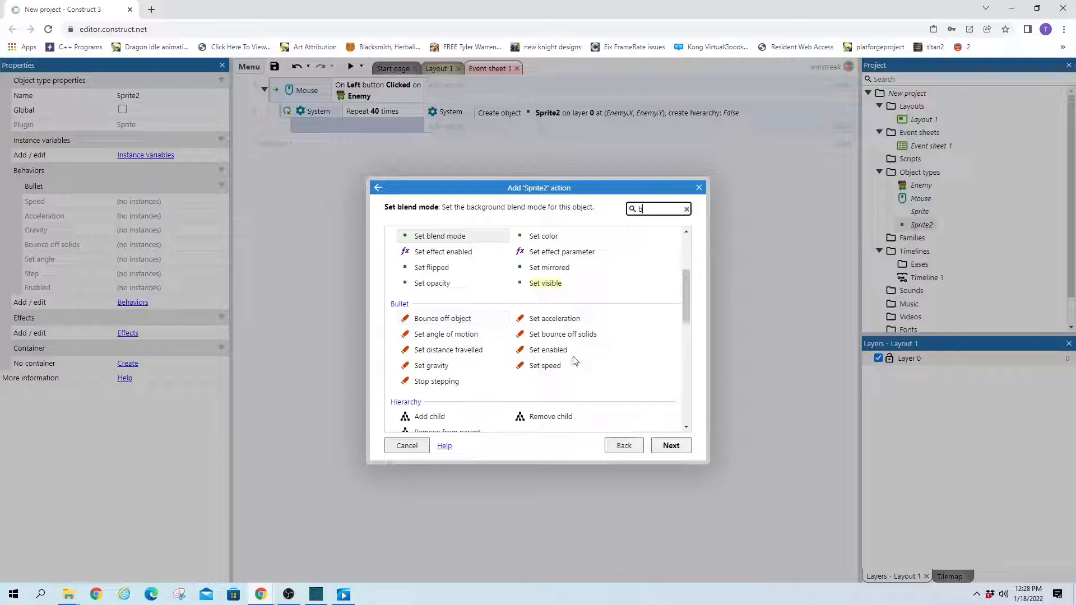
double_click(545, 366)
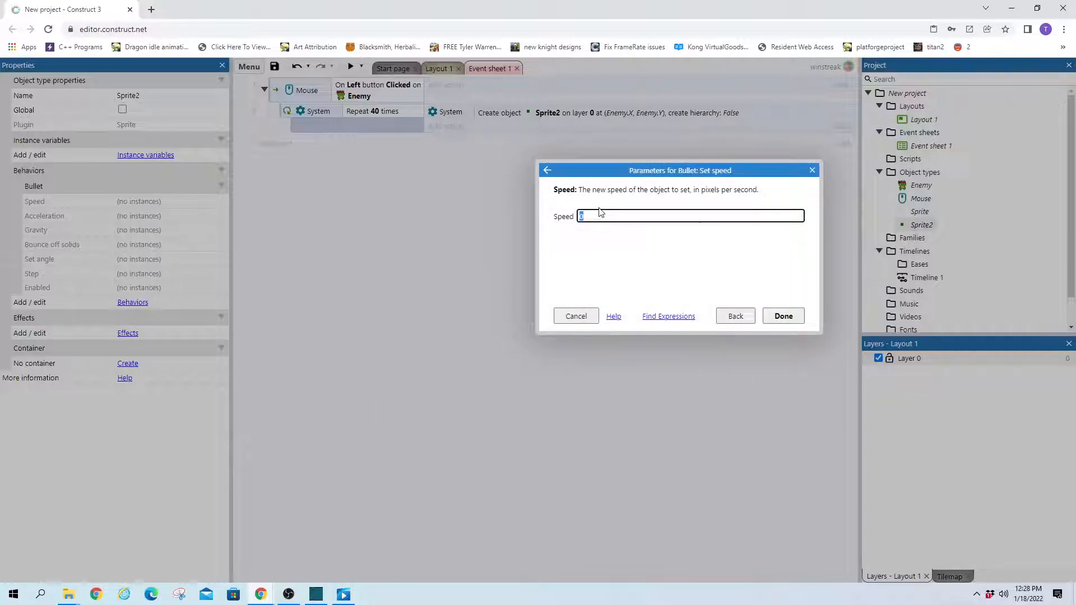
text(ran)
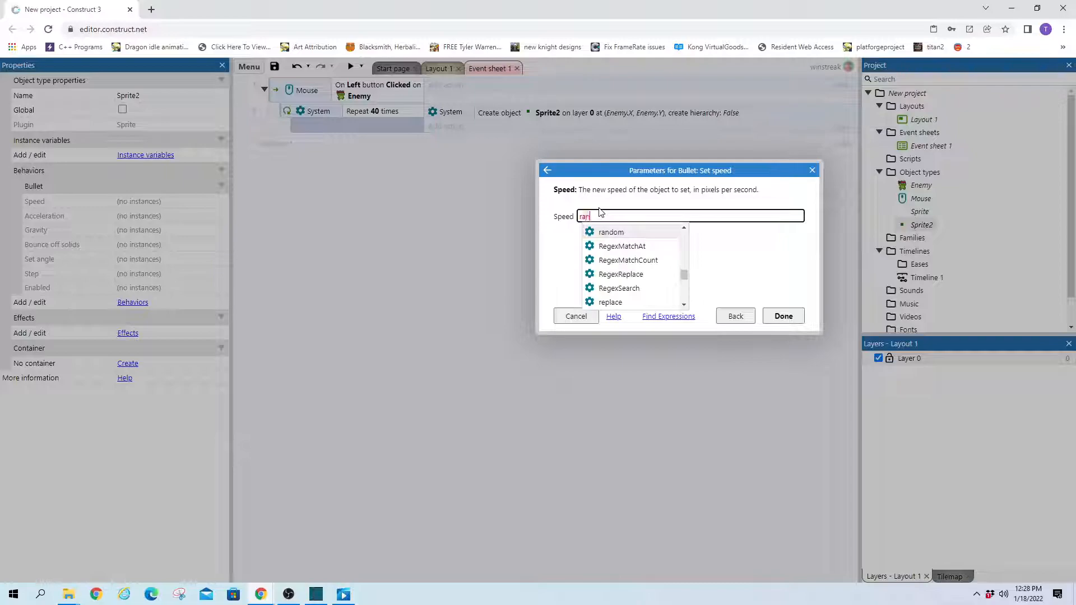
text(dom()
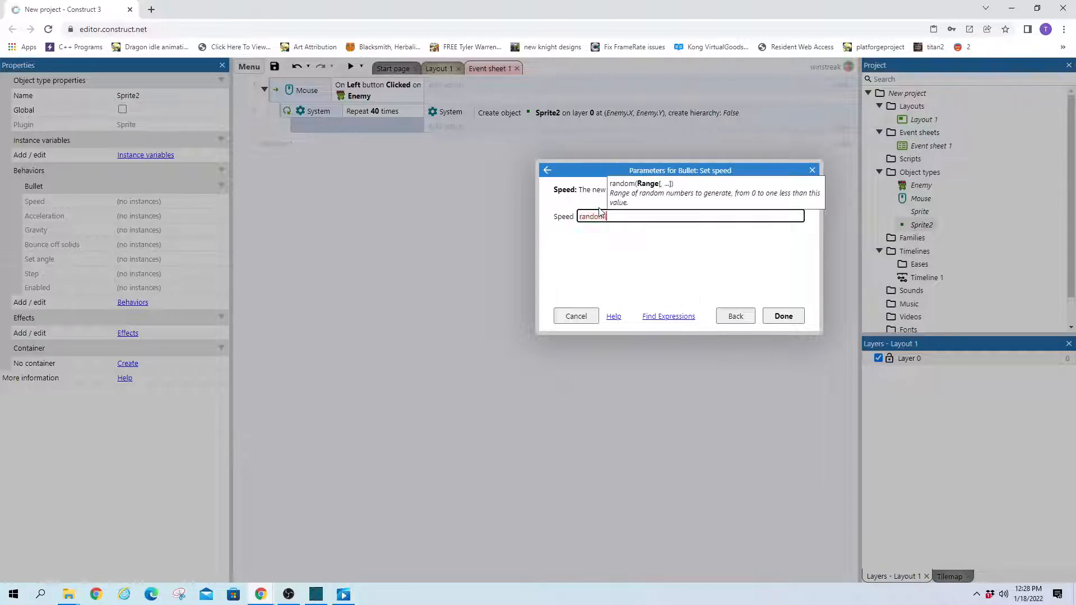
text())
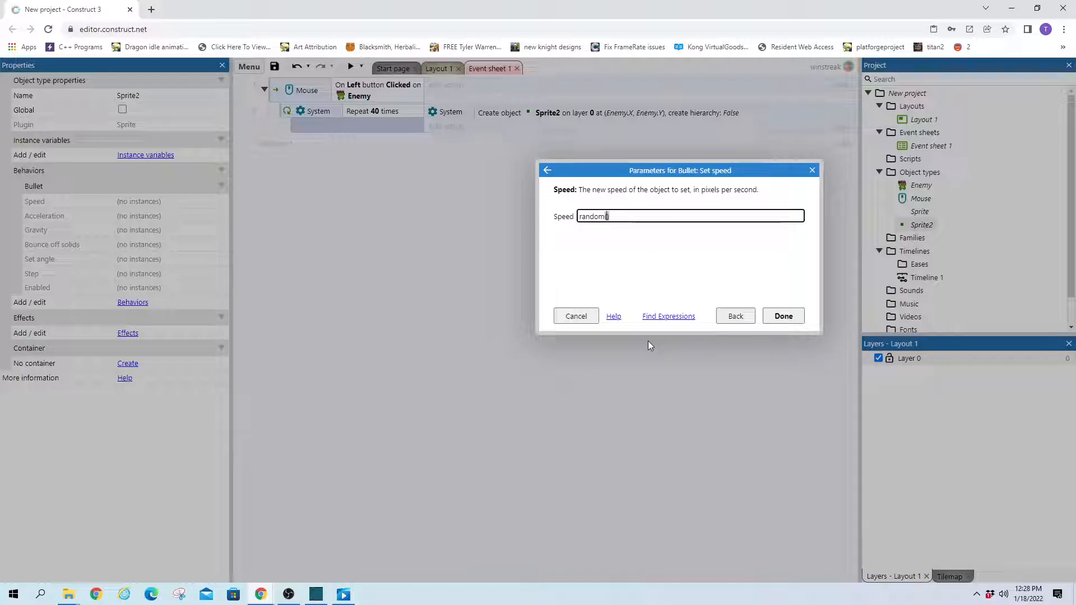
text(200,400)
click(783, 316)
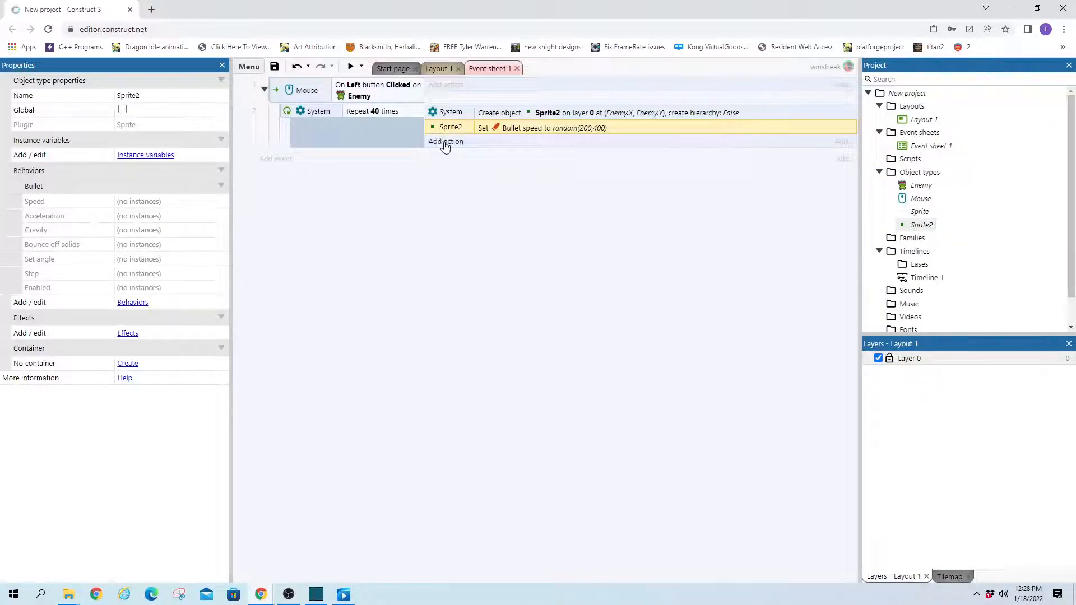
Step: Duplicate the speed action and open the copy for editing
key(ctrl+c)
key(ctrl+v)
double_click(496, 145)
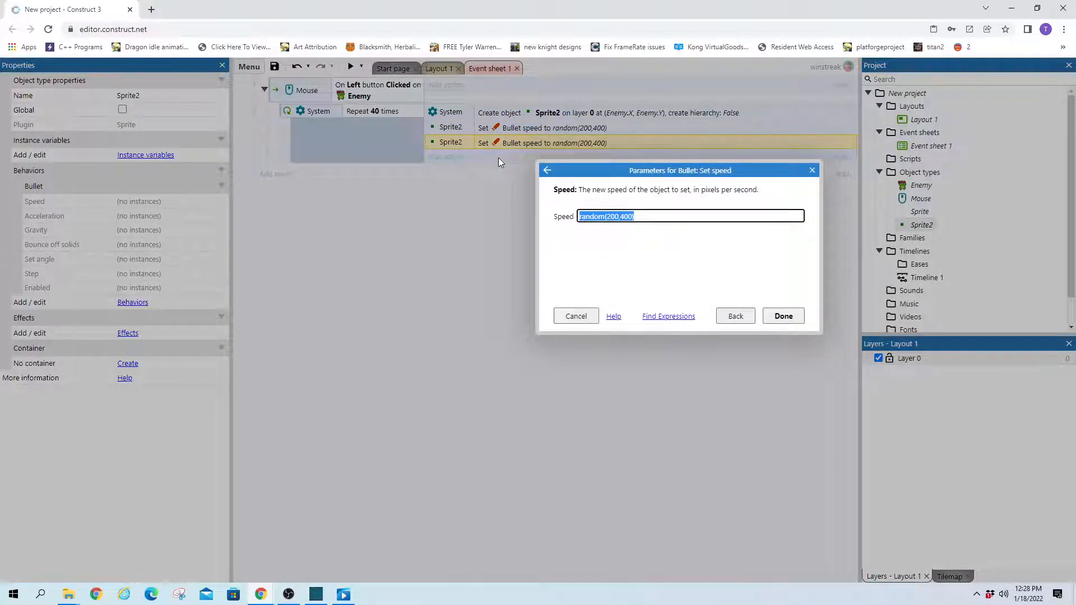
Step: Change the duplicated action to set Sprite2's Bullet angle of motion to random(180,360) degrees
click(735, 317)
scroll(647, 272, down, 5)
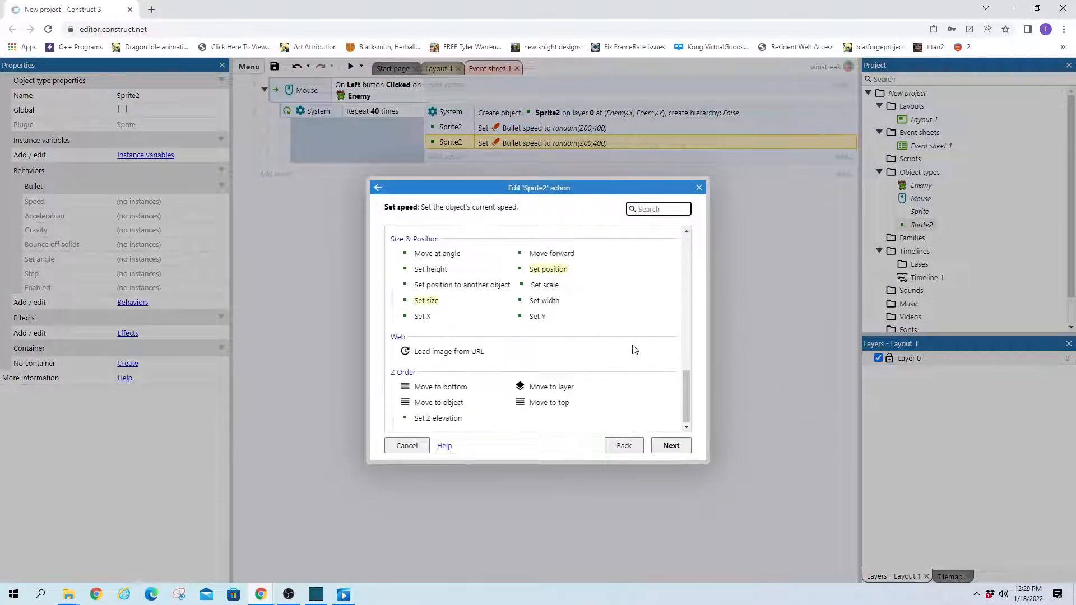
scroll(634, 348, up, 3)
scroll(617, 349, down, 3)
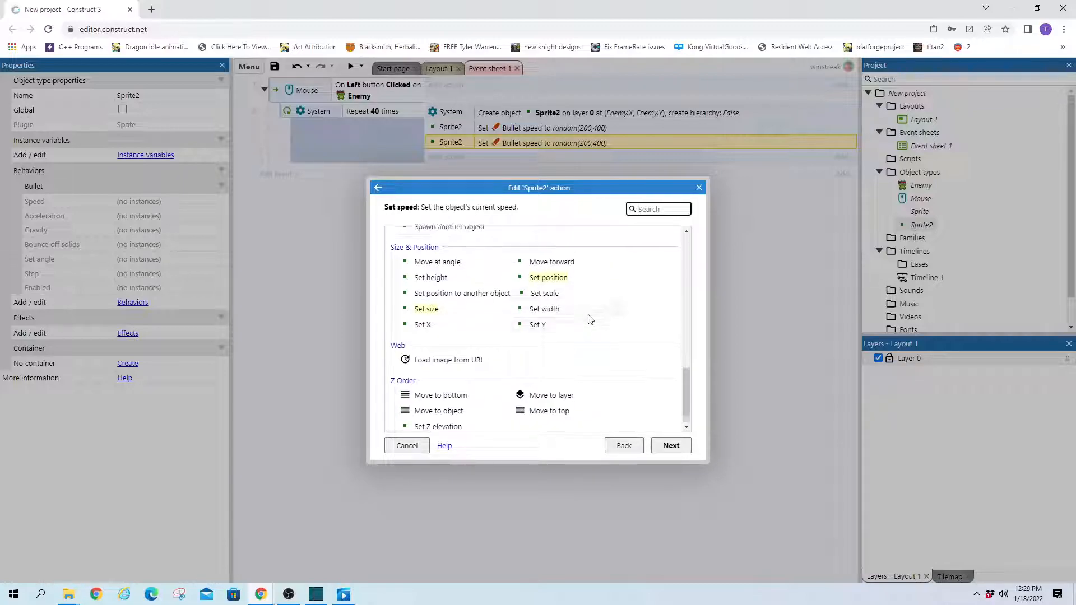
scroll(586, 318, up, 3)
scroll(584, 320, up, 1)
scroll(471, 307, up, 1)
scroll(438, 306, up, 1)
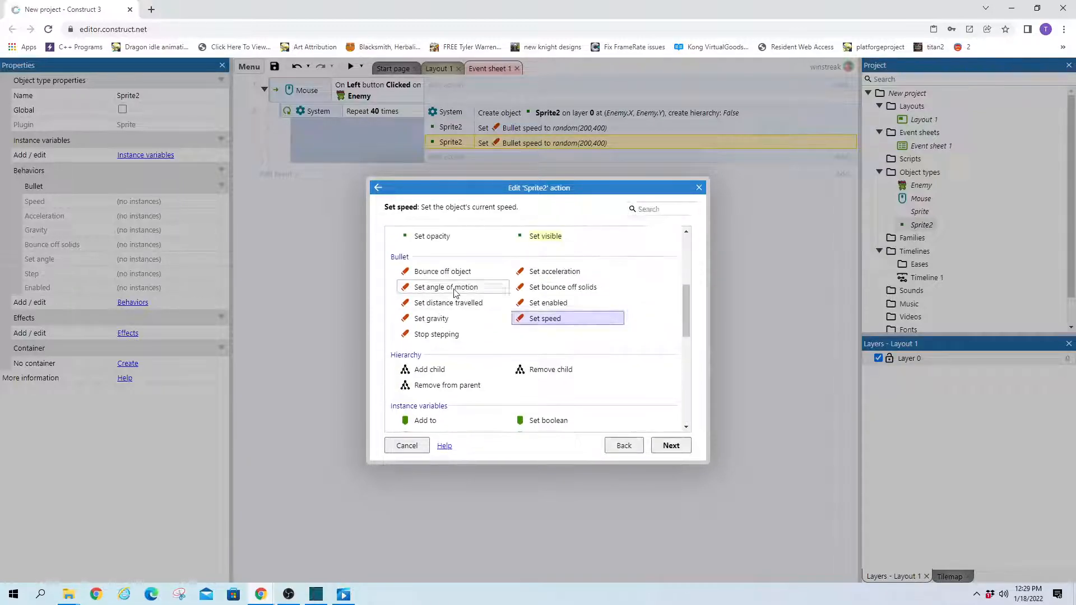
double_click(438, 289)
click(622, 260)
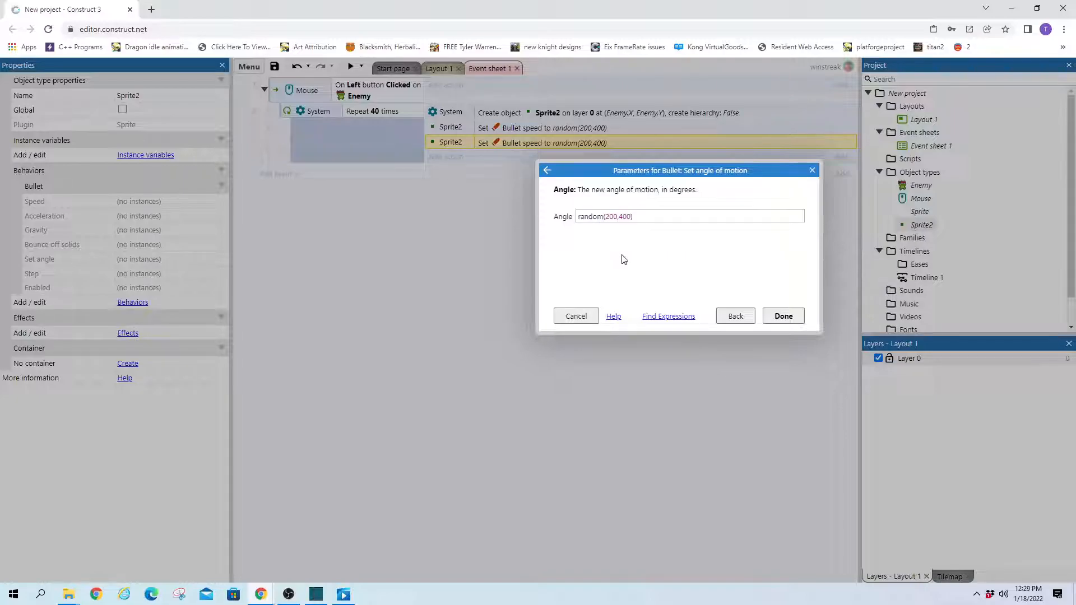
click(607, 216)
click(606, 216)
drag(604, 216, 633, 216)
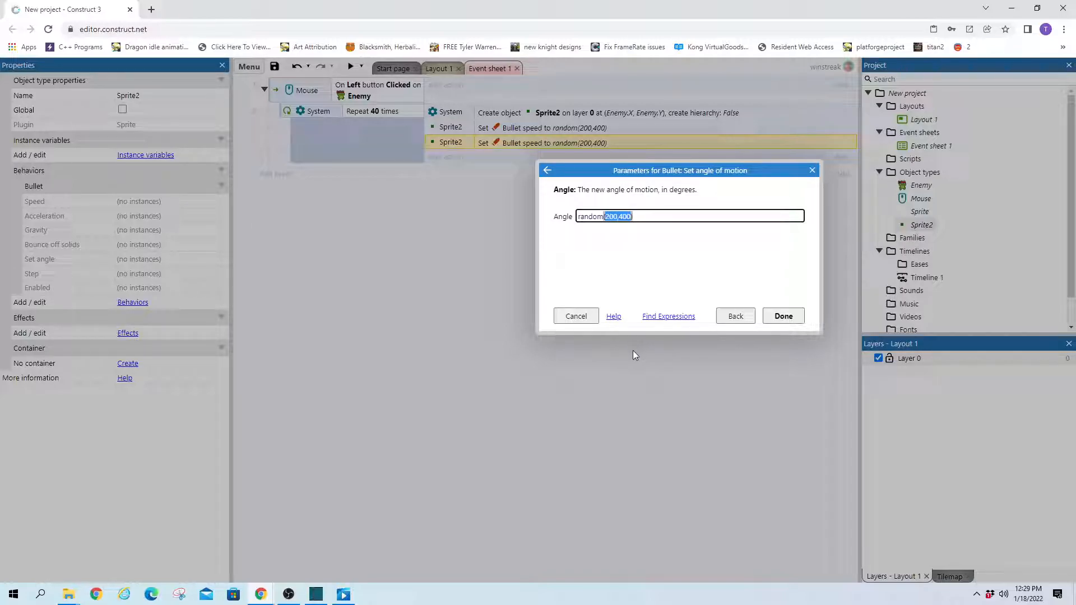
text(180,)
text(360)
click(800, 320)
click(442, 157)
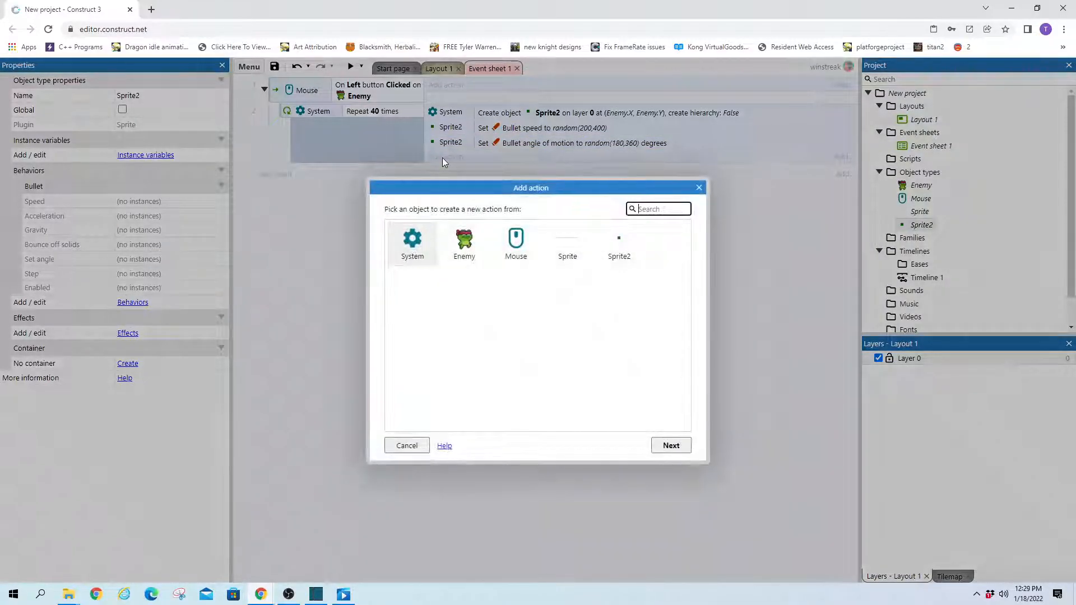
Step: Duplicate the angle action and change the copy into a Bullet 'Set gravity' action
click(699, 187)
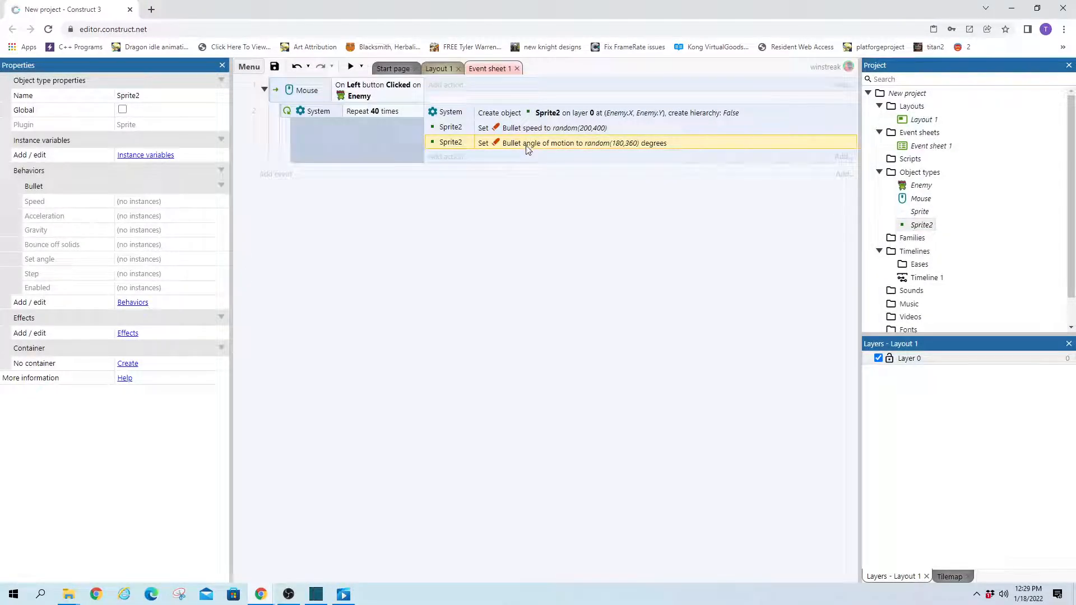
key(ctrl+c)
key(ctrl+v)
double_click(547, 160)
click(730, 315)
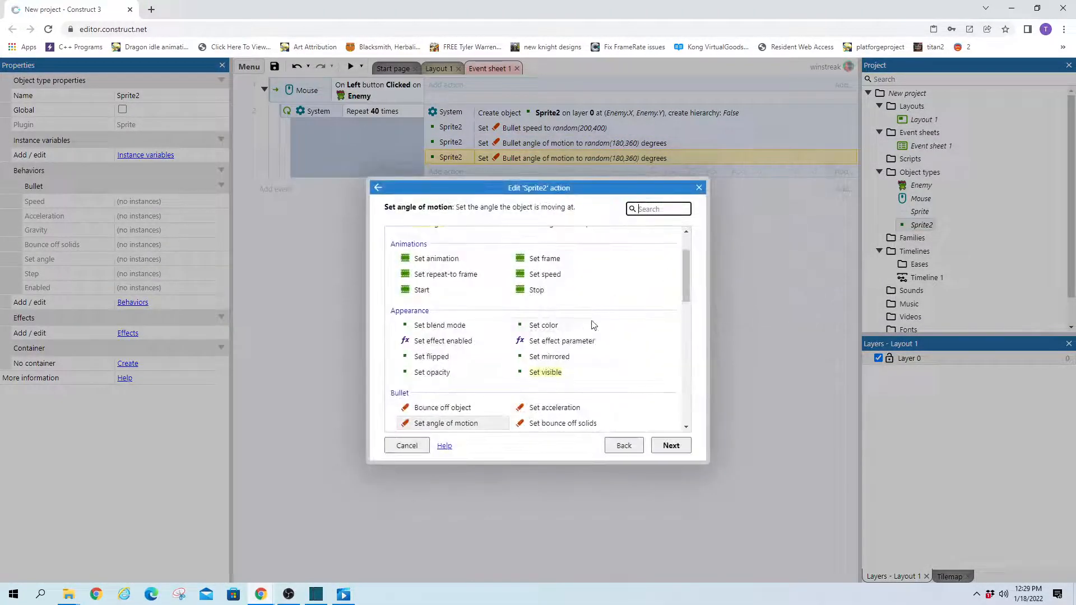
scroll(592, 324, down, 3)
scroll(572, 333, down, 3)
double_click(434, 291)
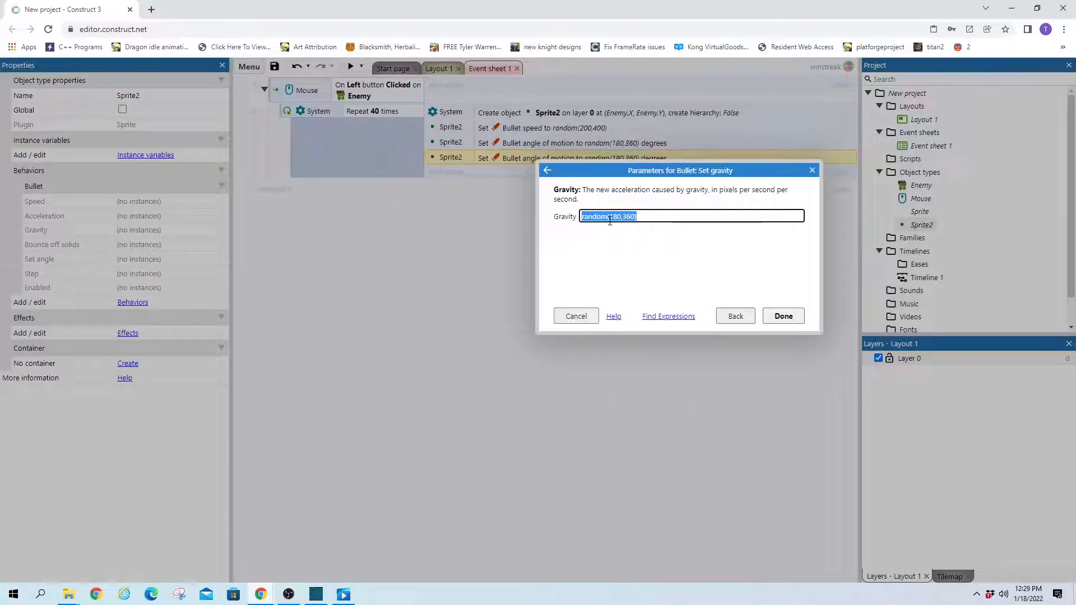
Step: Set the gravity value to 400, then preview and click the frog to see particles burst and fall
click(609, 217)
key(BackSpace)
key(BackSpace)
key(ctrl+a)
key(BackSpace)
text(400)
key(Return)
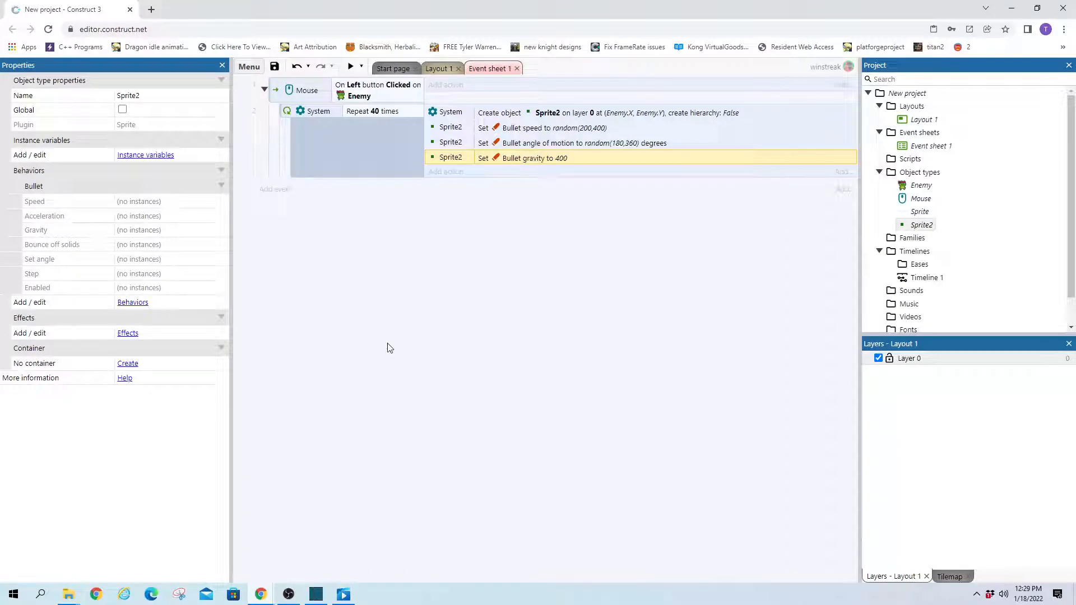
click(351, 68)
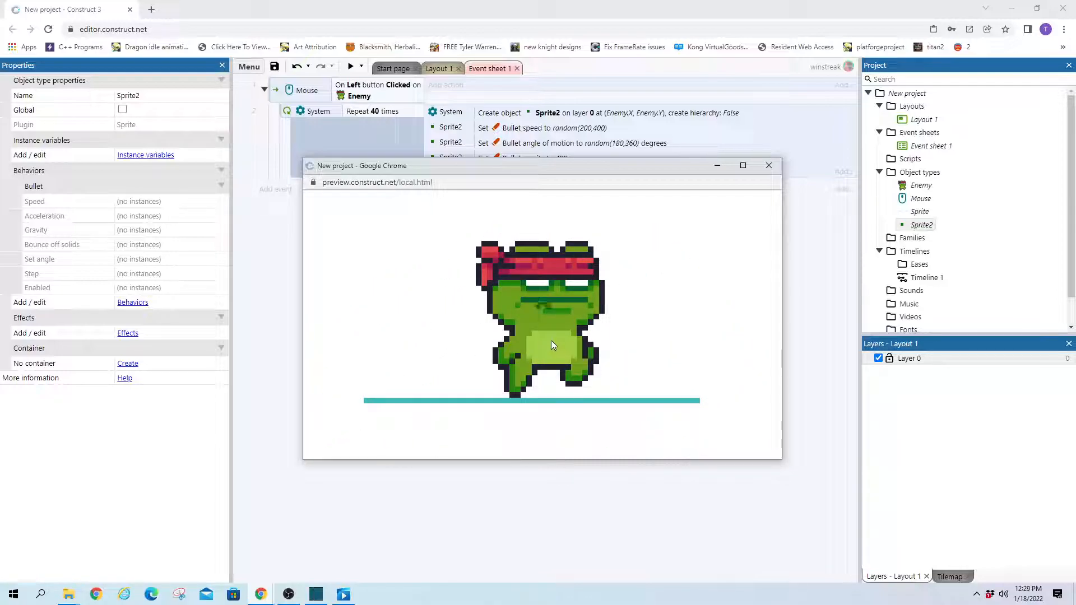
click(551, 341)
Step: Add an event with condition Sprite2 'On collision with another object' Sprite
click(769, 166)
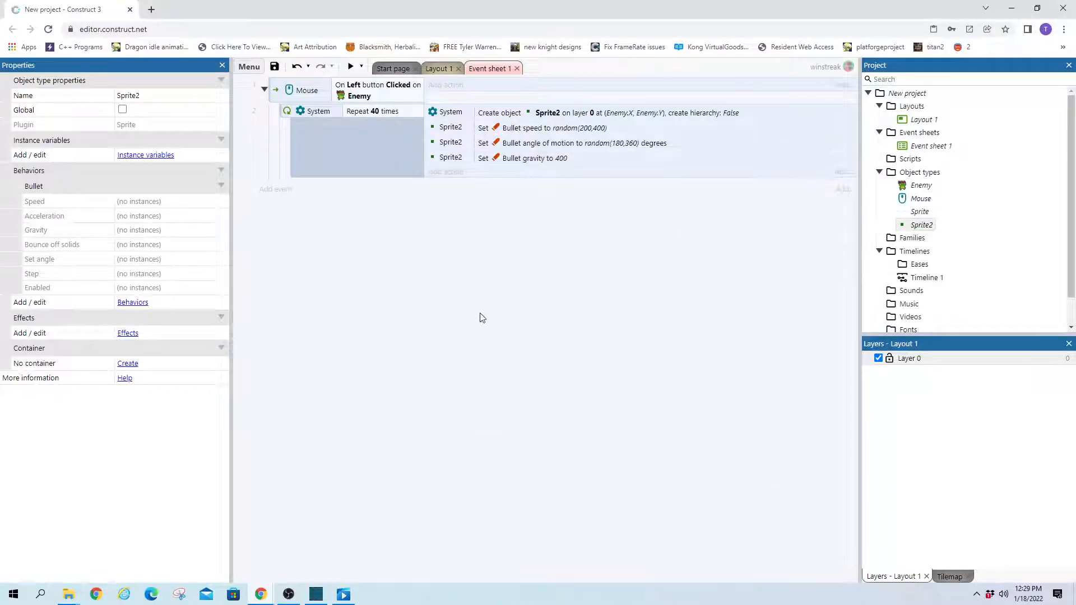
click(278, 190)
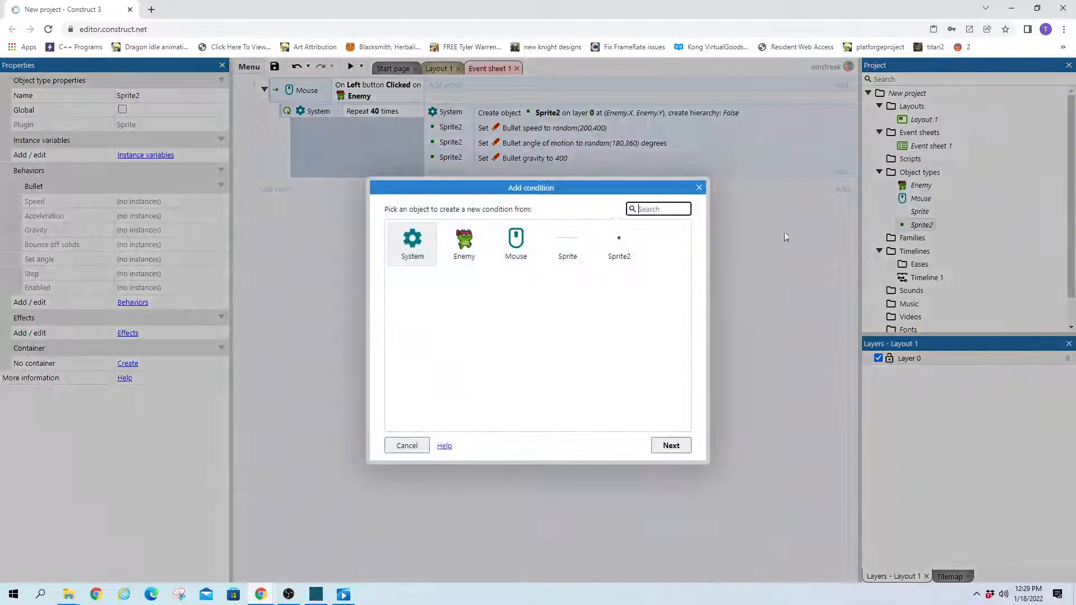
double_click(627, 245)
text(c)
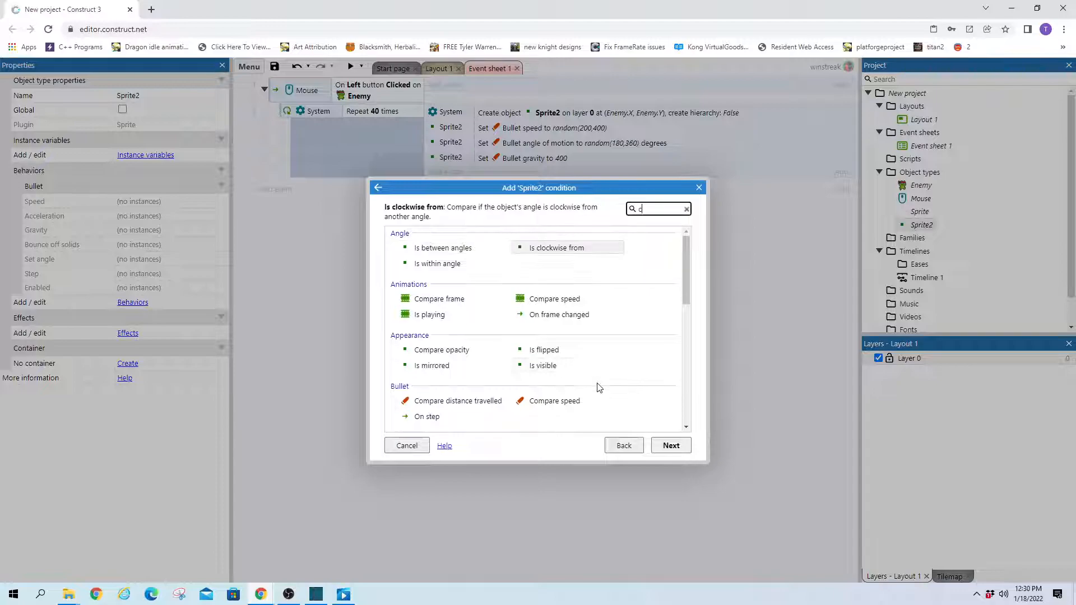
text(ol)
double_click(597, 299)
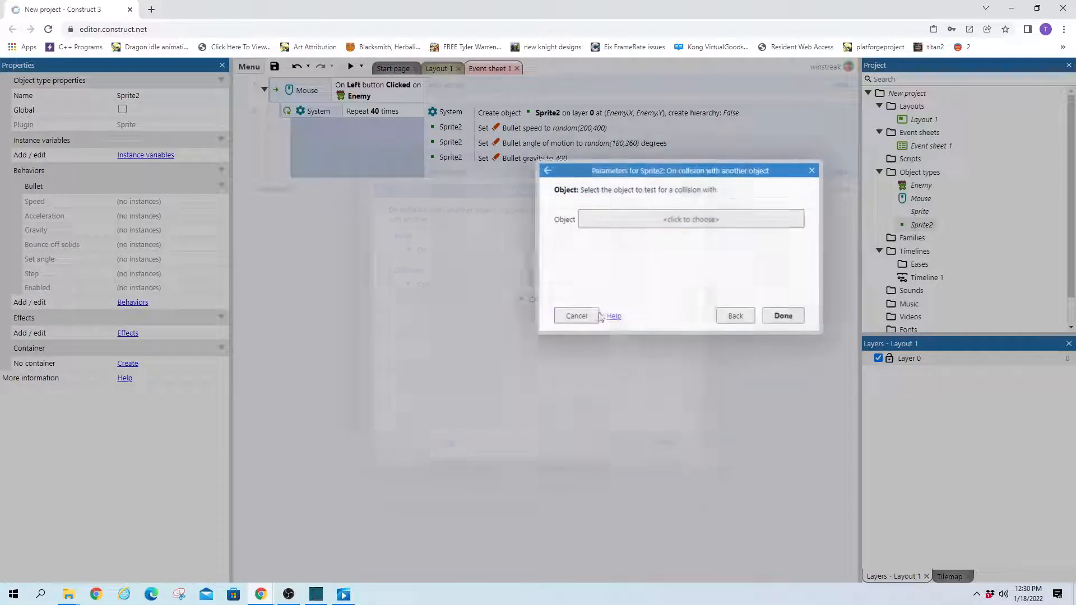
click(719, 219)
double_click(540, 271)
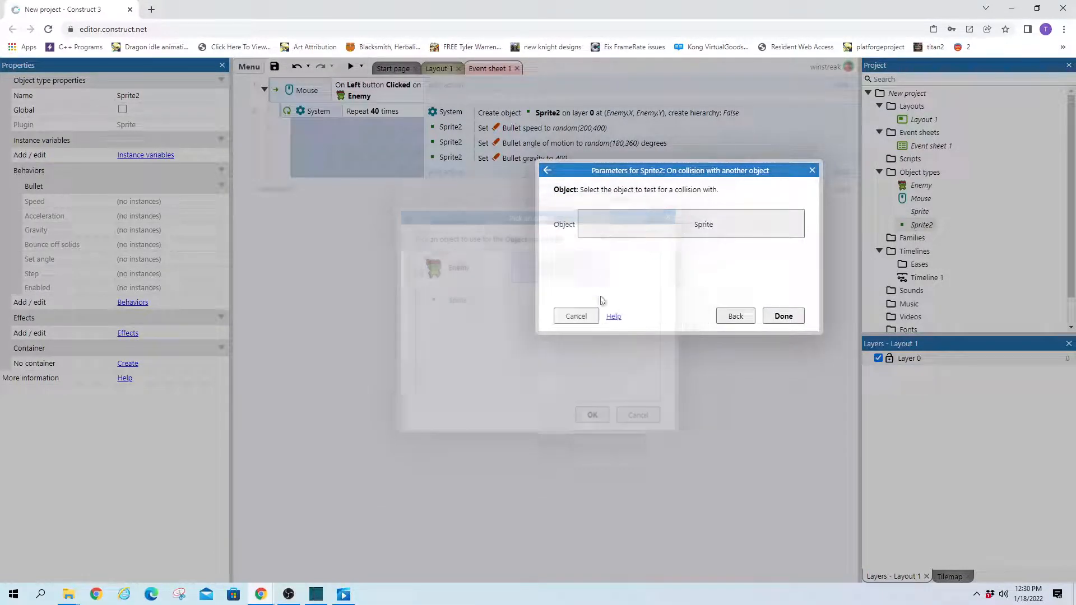
click(784, 316)
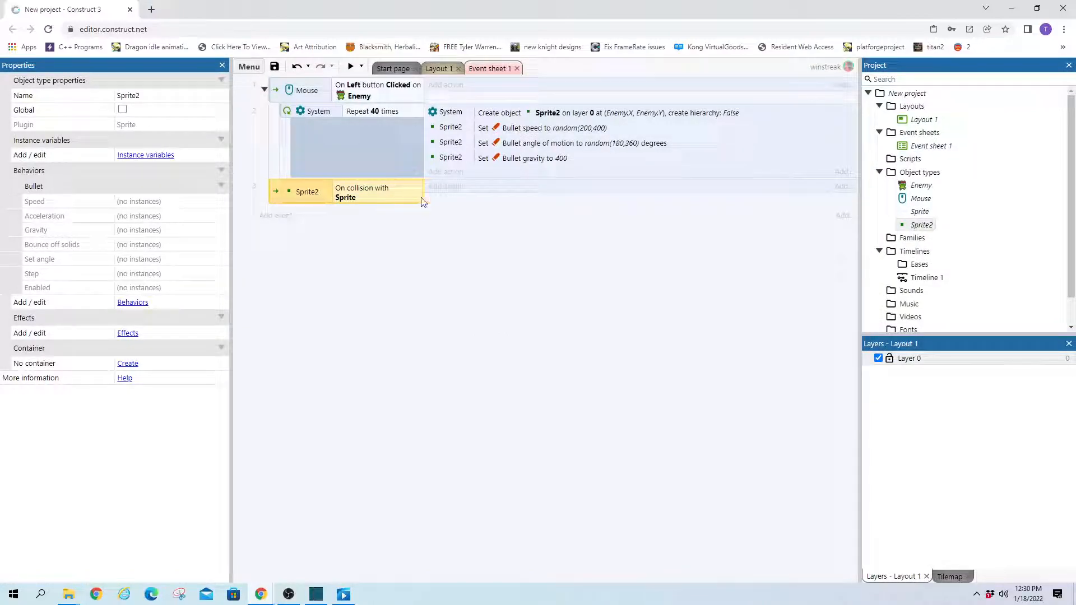
Step: Add a Sprite2 Bullet 'Set enabled' Disabled action to it and check the result in a preview
click(454, 188)
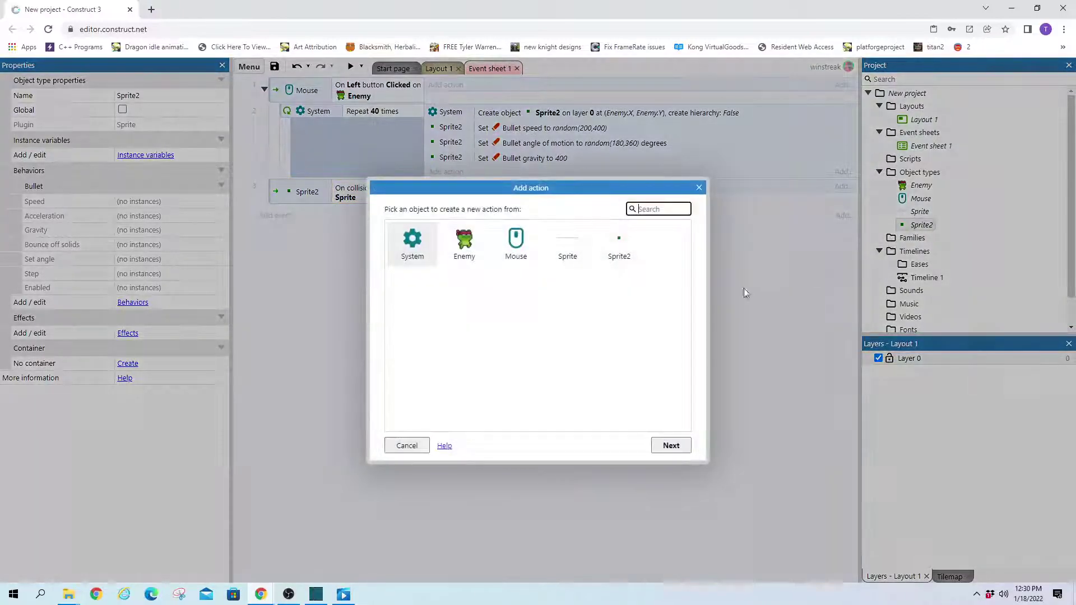
double_click(629, 259)
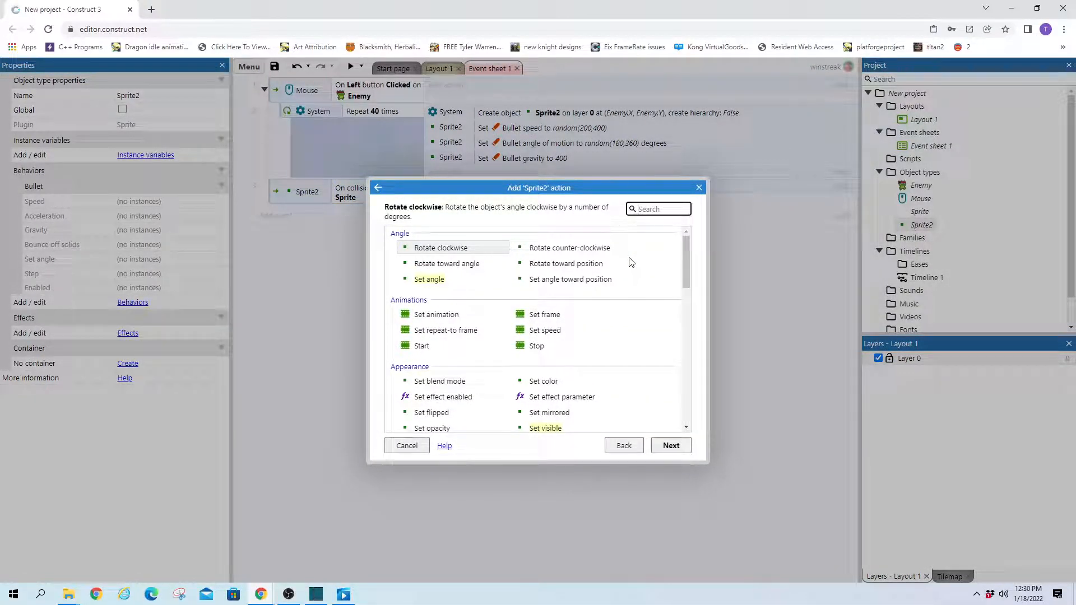
text(bul)
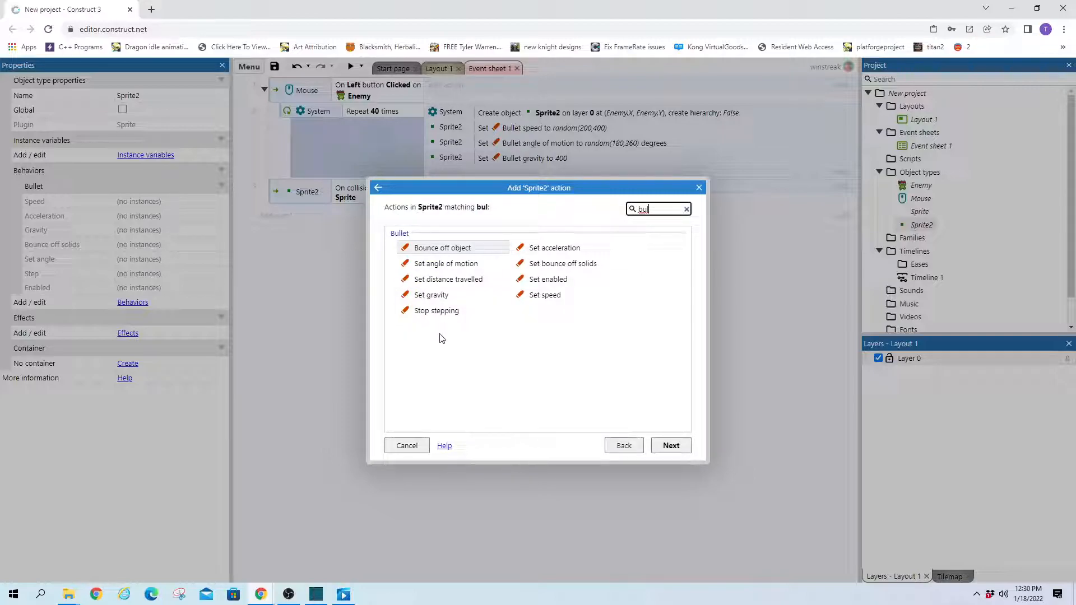
double_click(565, 281)
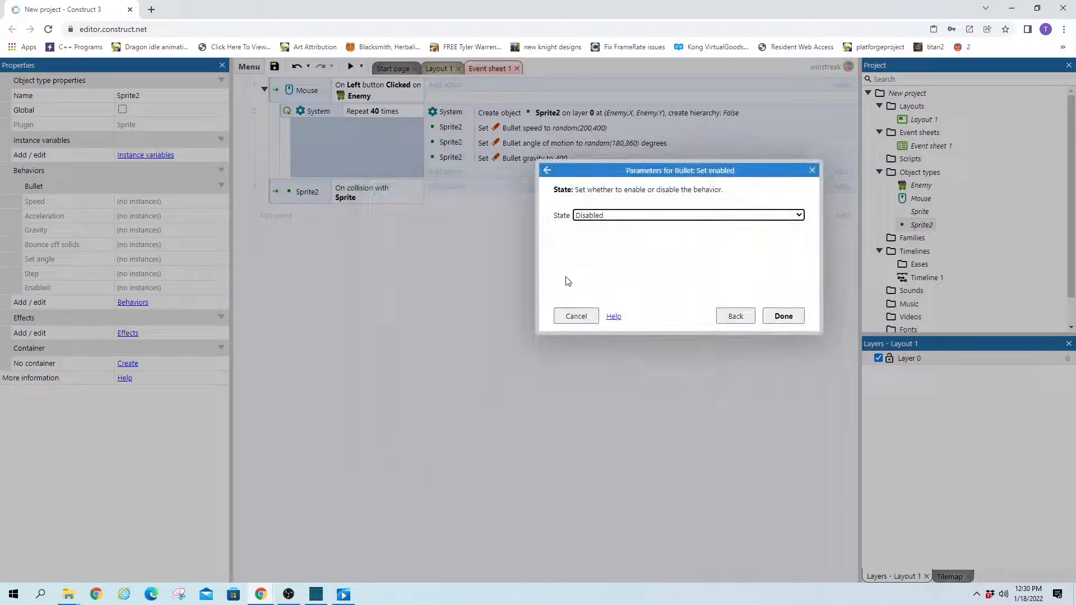
click(778, 316)
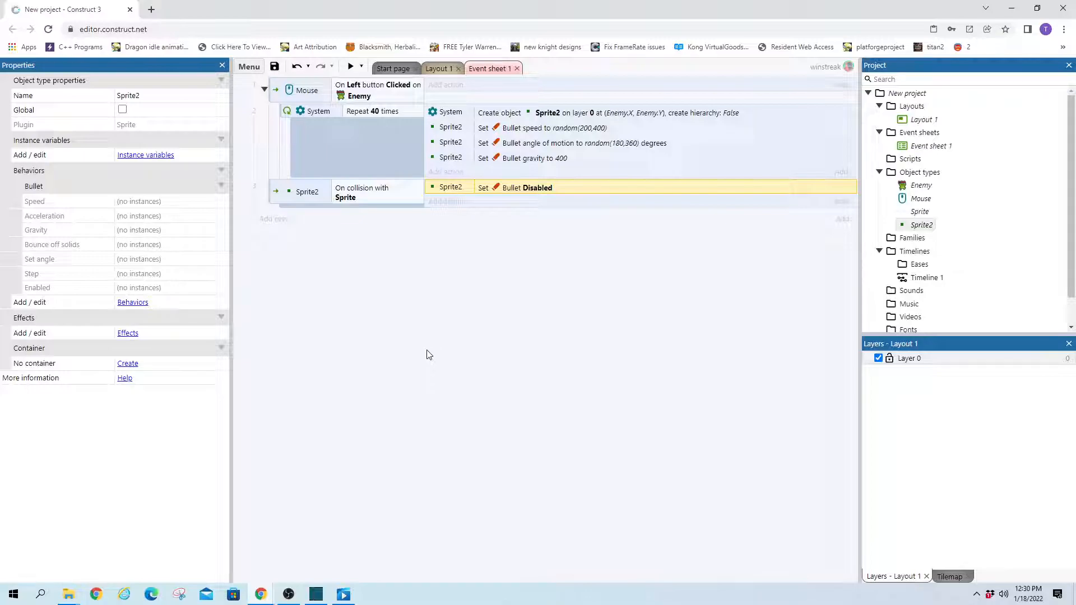
click(352, 66)
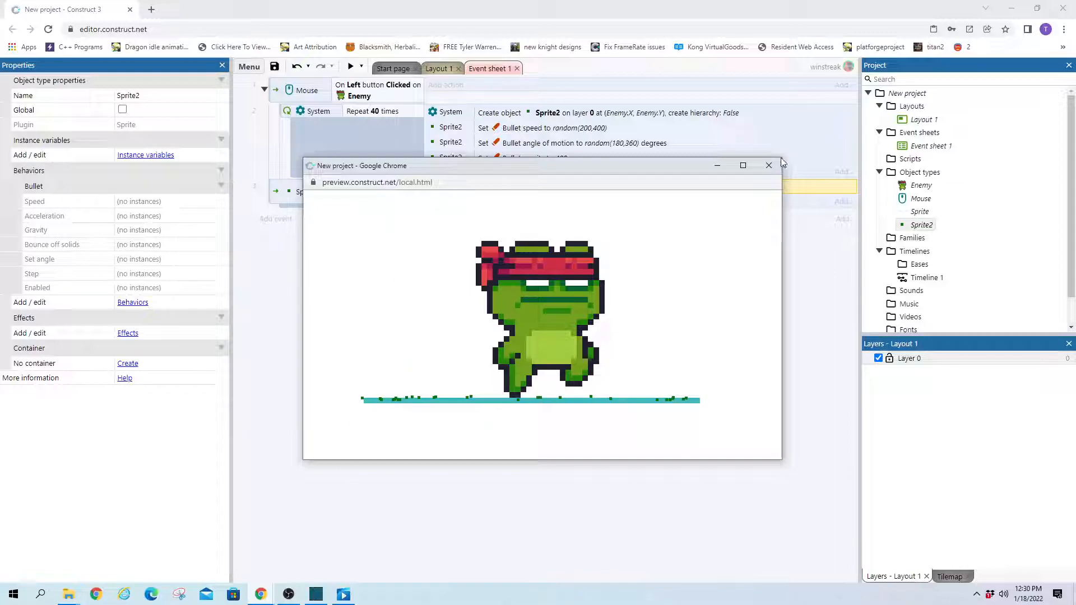
click(768, 164)
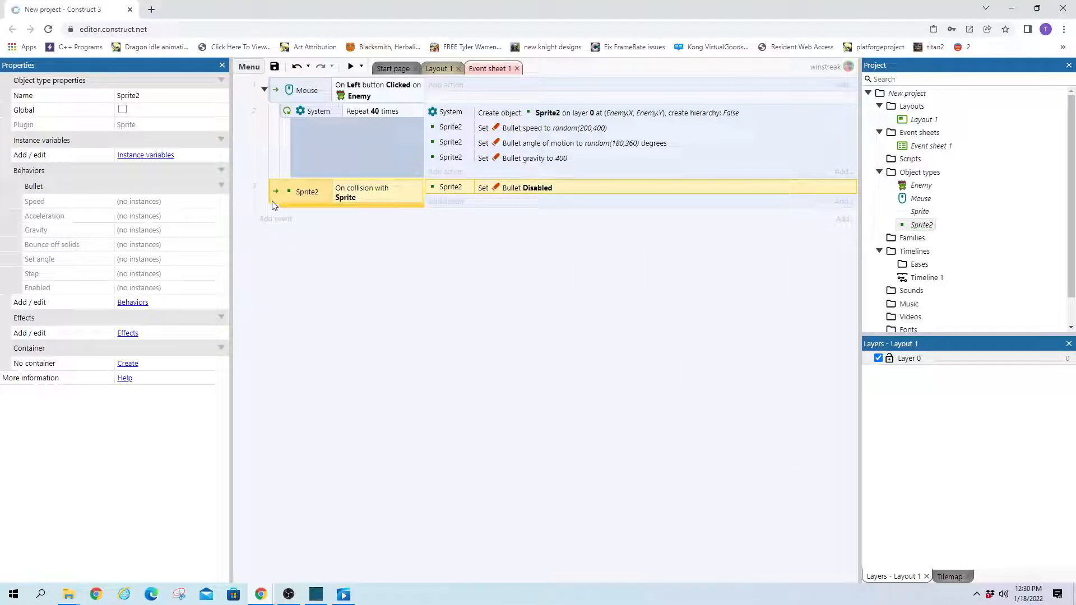
Step: Insert a new Sprite object (Sprite3) on the layout and fill its image with teal
click(441, 69)
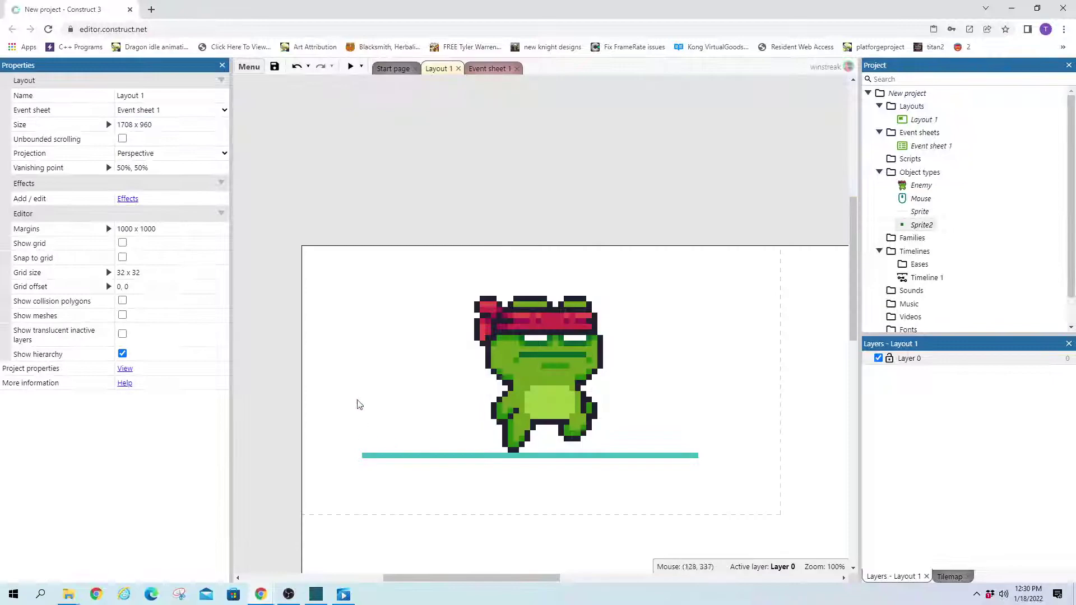
double_click(358, 336)
text(sp)
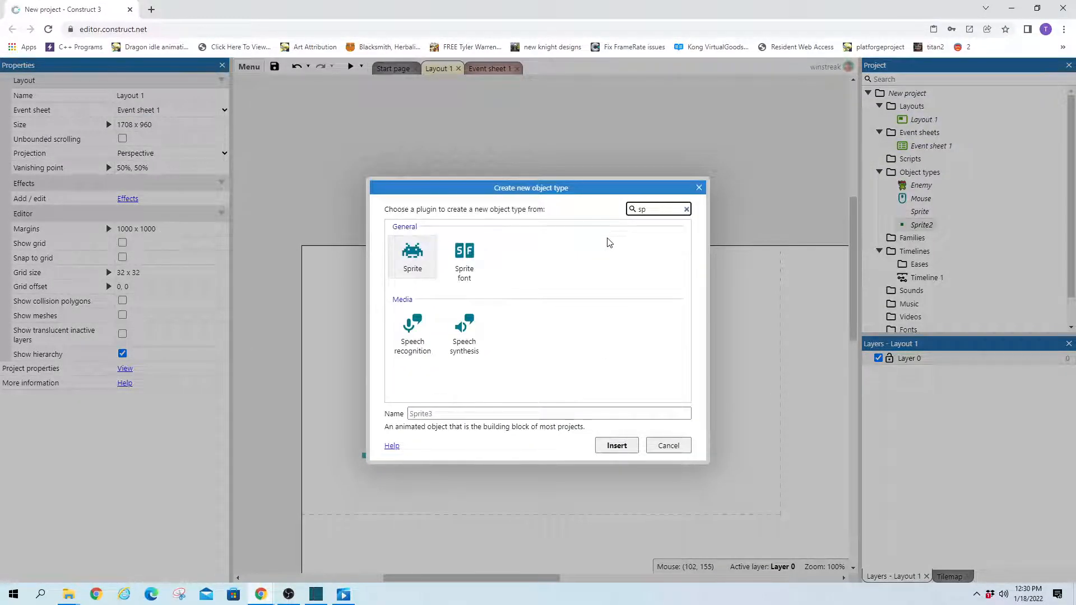
text(rite)
double_click(412, 257)
click(340, 351)
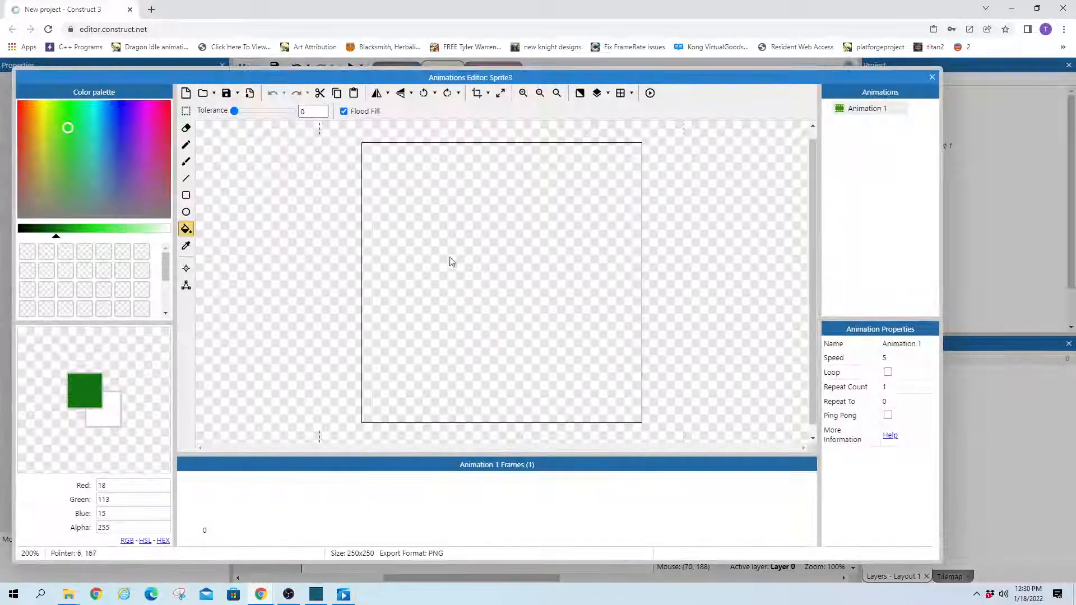
click(99, 156)
click(465, 263)
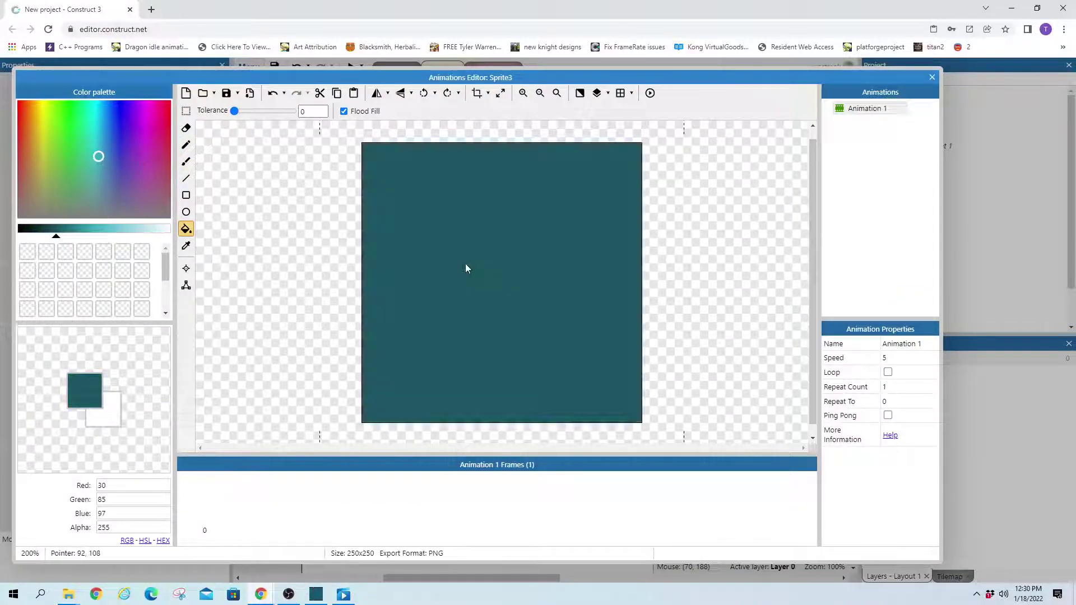
Step: Resize its canvas to 5×500 with aspect ratio off and move the wall to the ground bar's left end
click(500, 92)
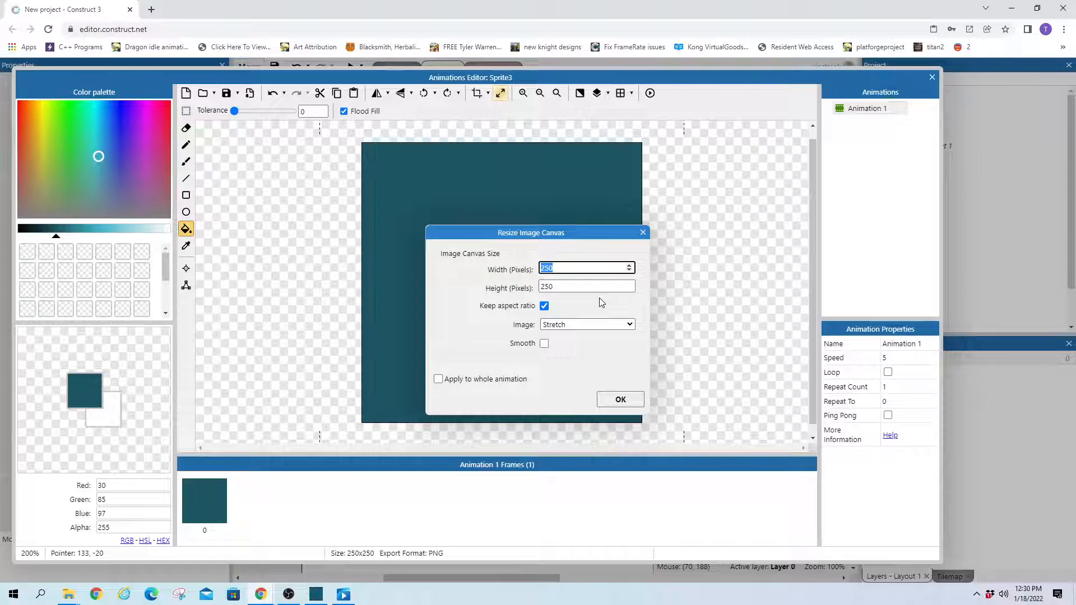
text(5)
click(545, 306)
double_click(546, 288)
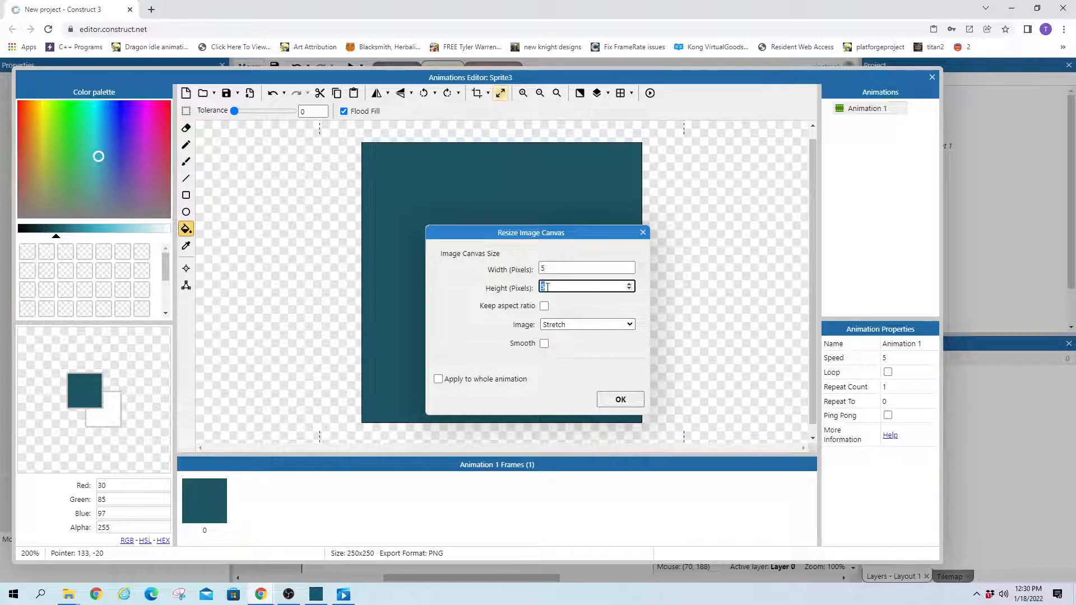
text(00)
click(620, 399)
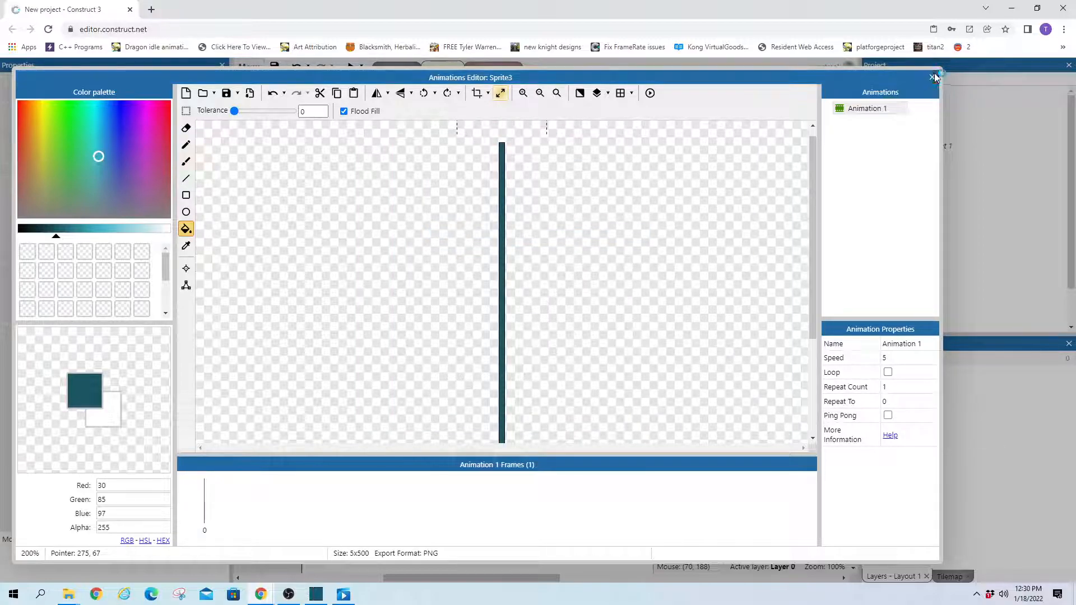
click(931, 77)
drag(340, 437, 365, 403)
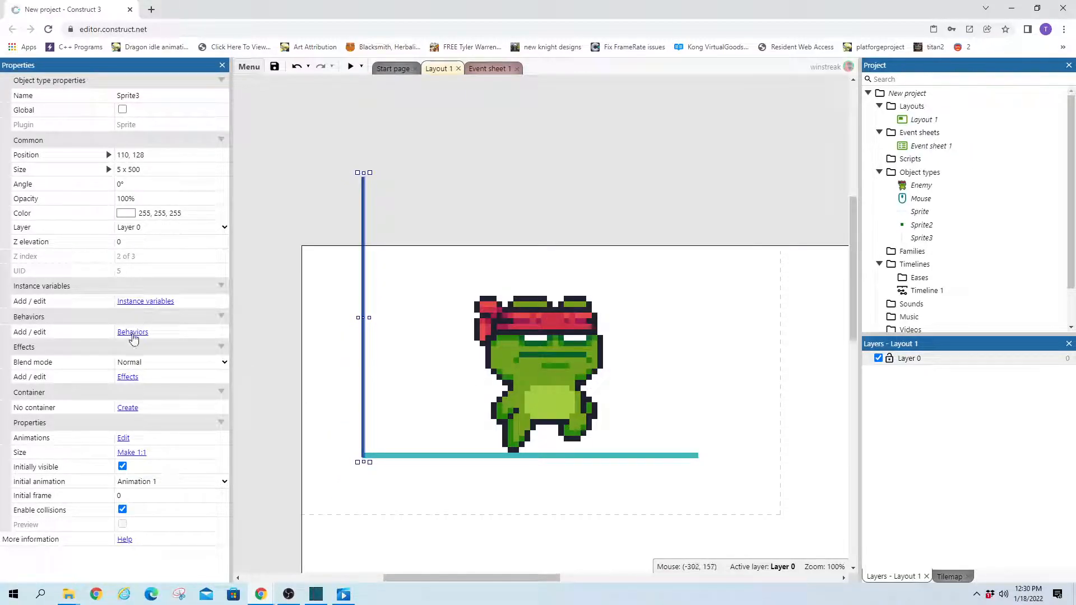
Step: Glance at the wall sprite's Behaviors dialog, deselect on the layout, and switch to Event sheet 1
click(132, 333)
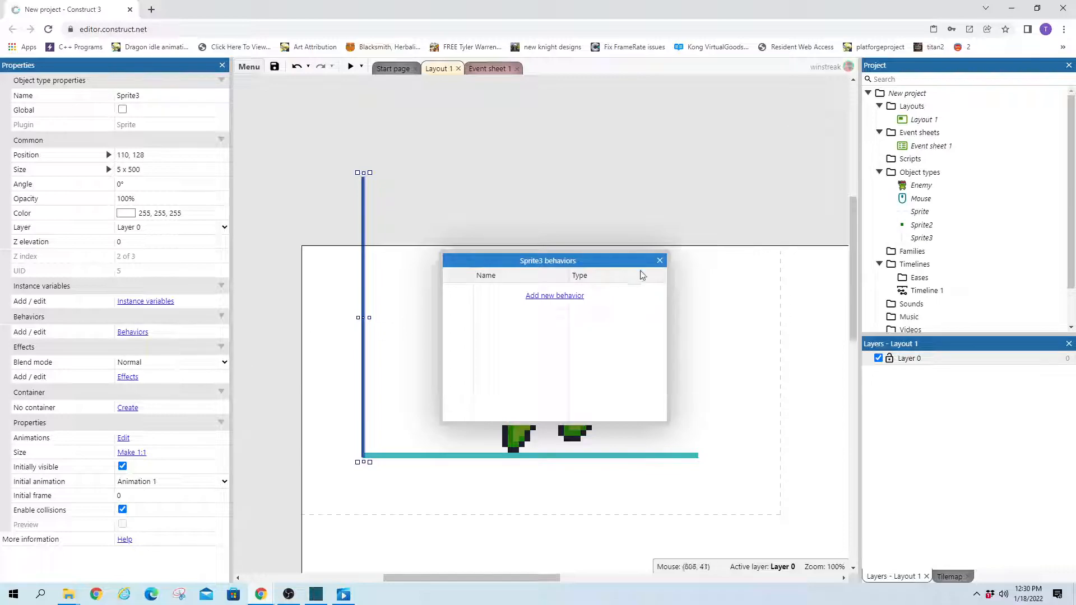
click(661, 263)
click(398, 456)
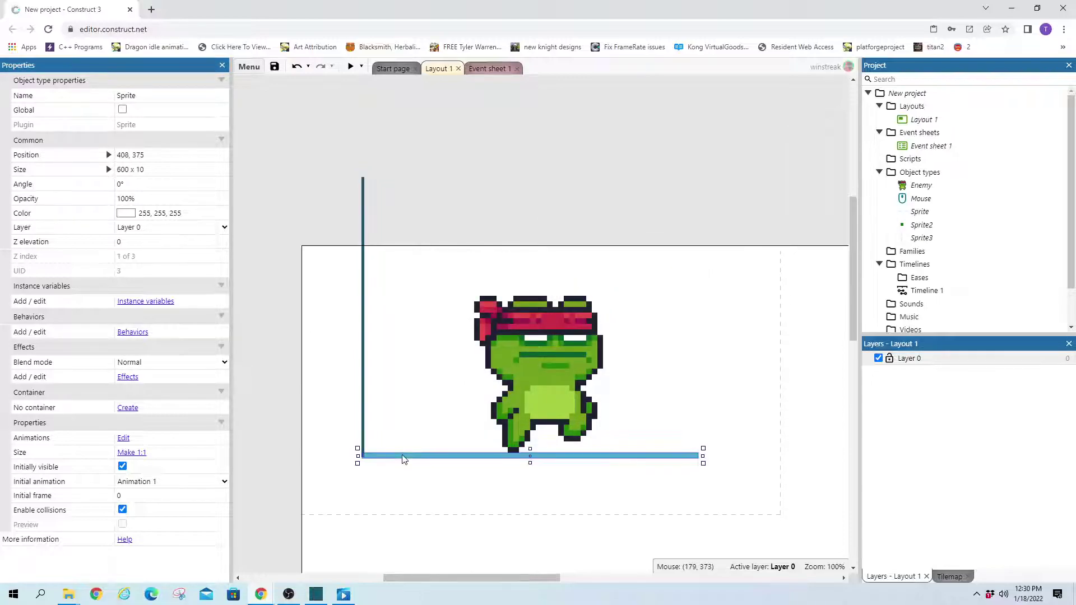
click(365, 412)
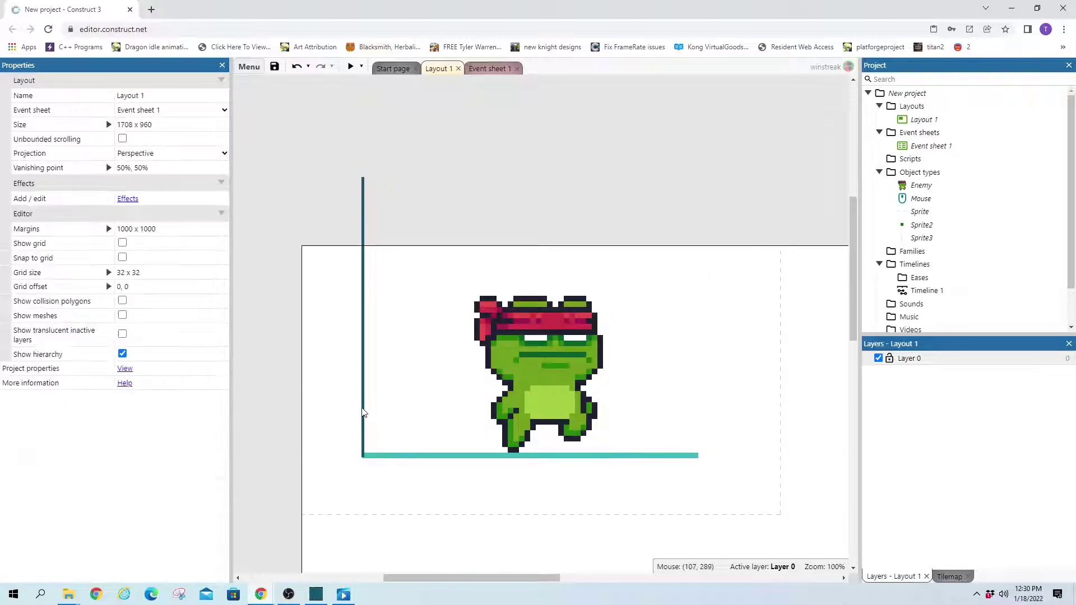
click(494, 69)
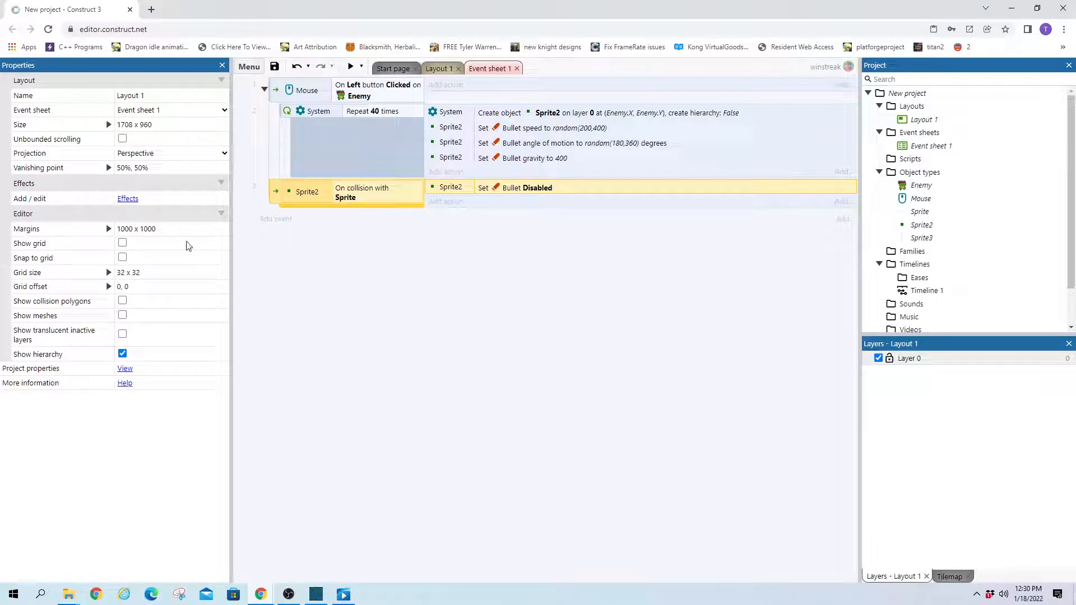
Step: Add a Sprite2 'Collisions enabled' condition to the collision event, delete it again, and start a new event
double_click(274, 202)
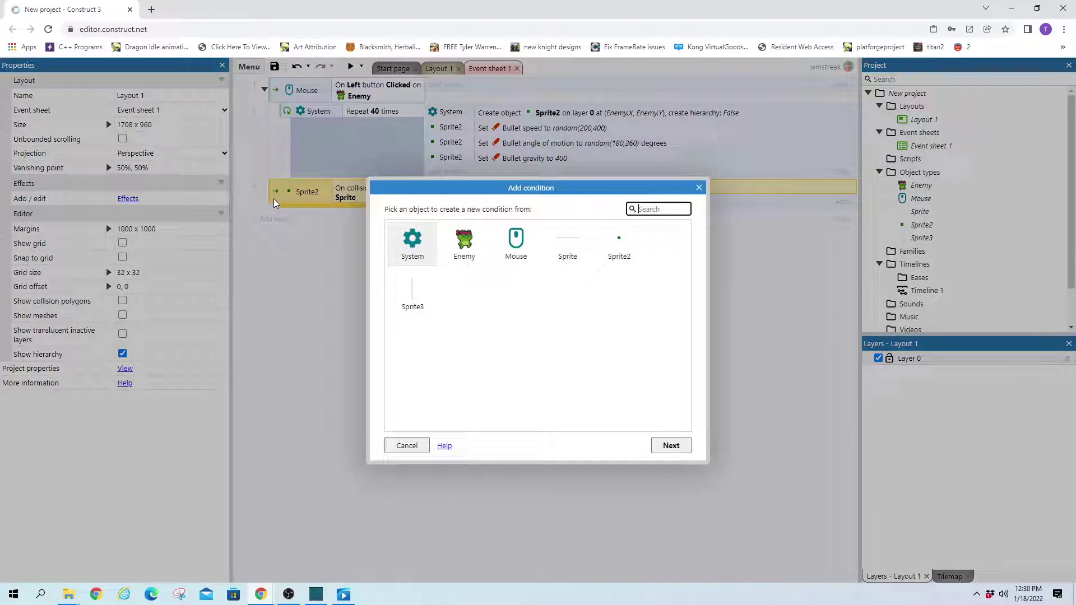
double_click(635, 246)
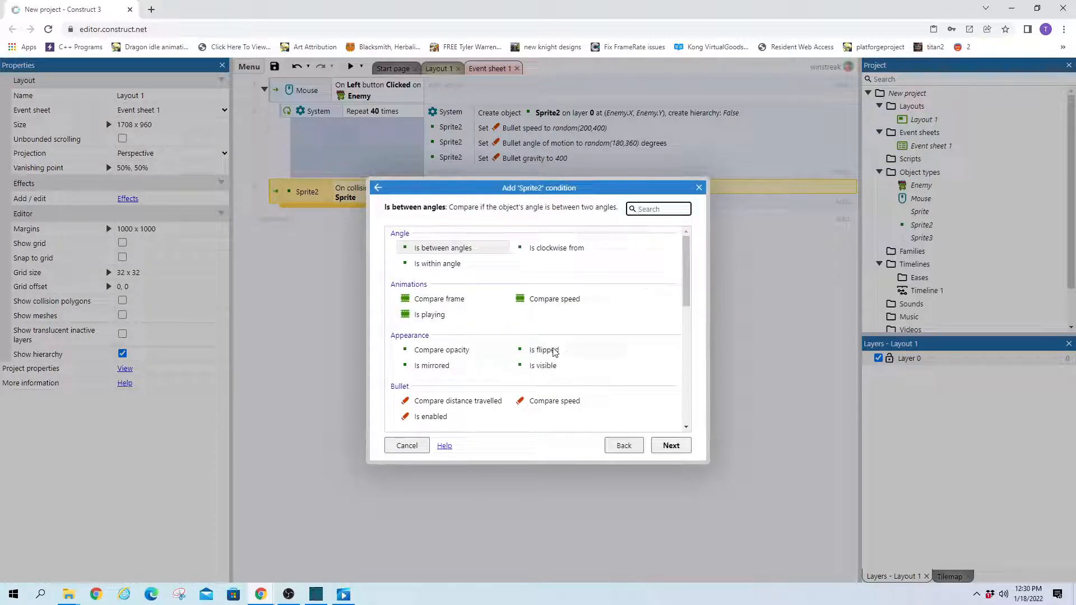
text(col)
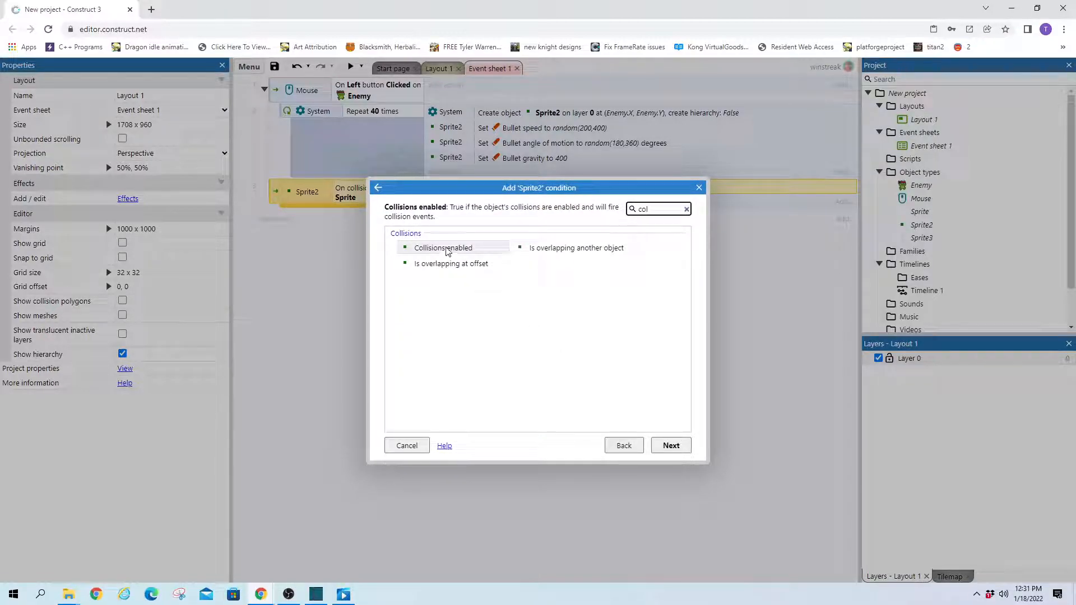
double_click(447, 252)
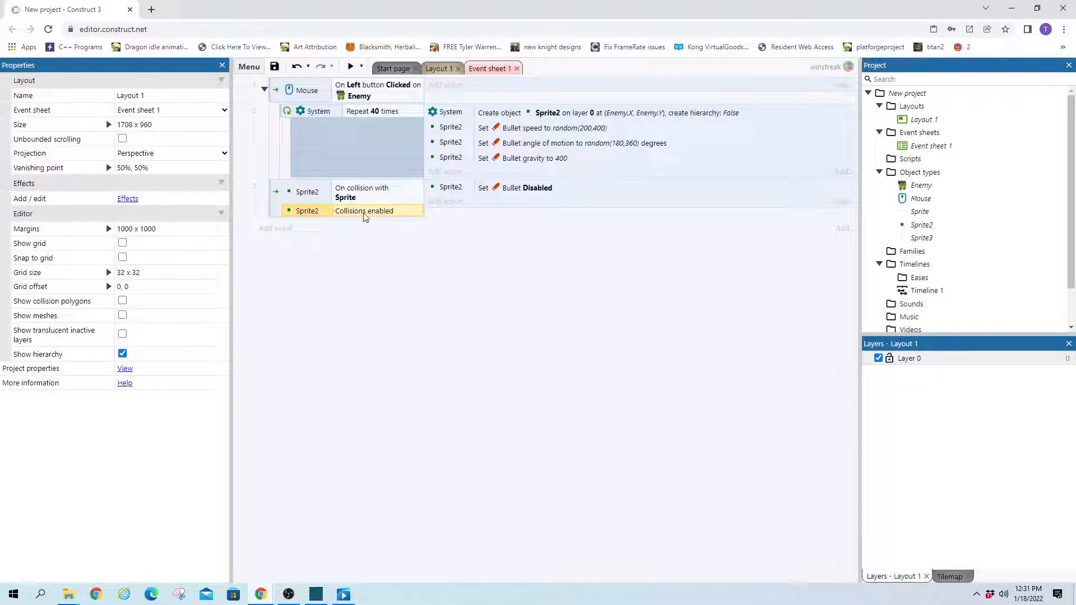
double_click(365, 217)
scroll(576, 340, down, 2)
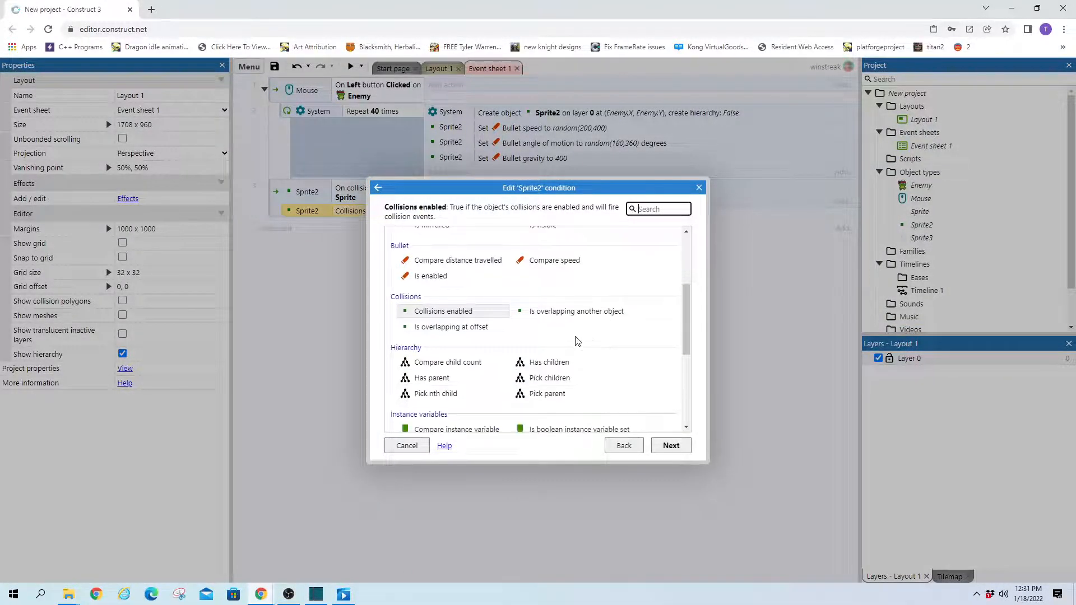
scroll(571, 355, up, 2)
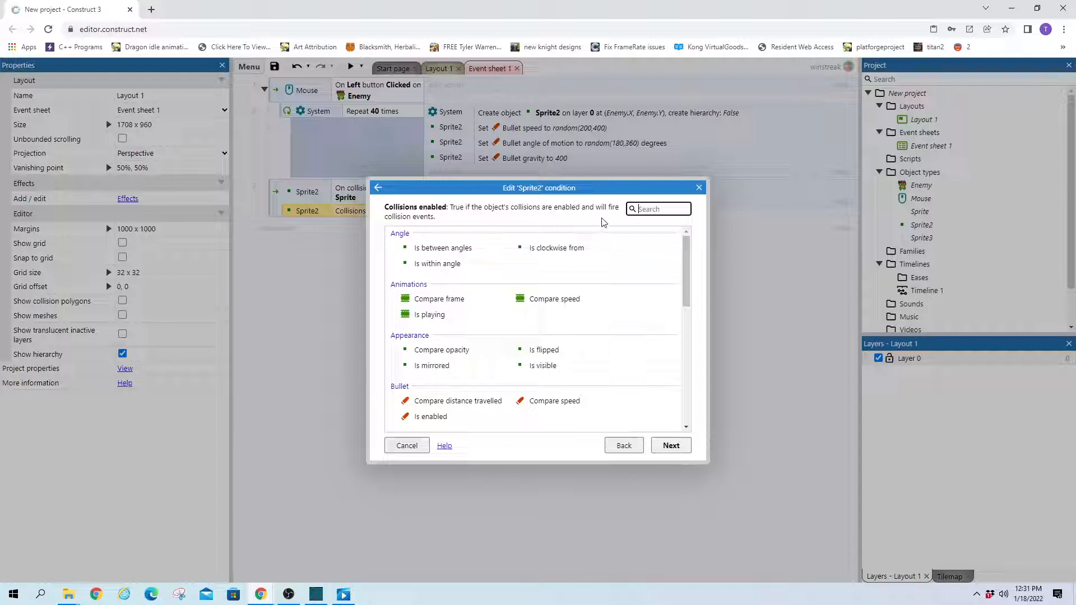
text(c)
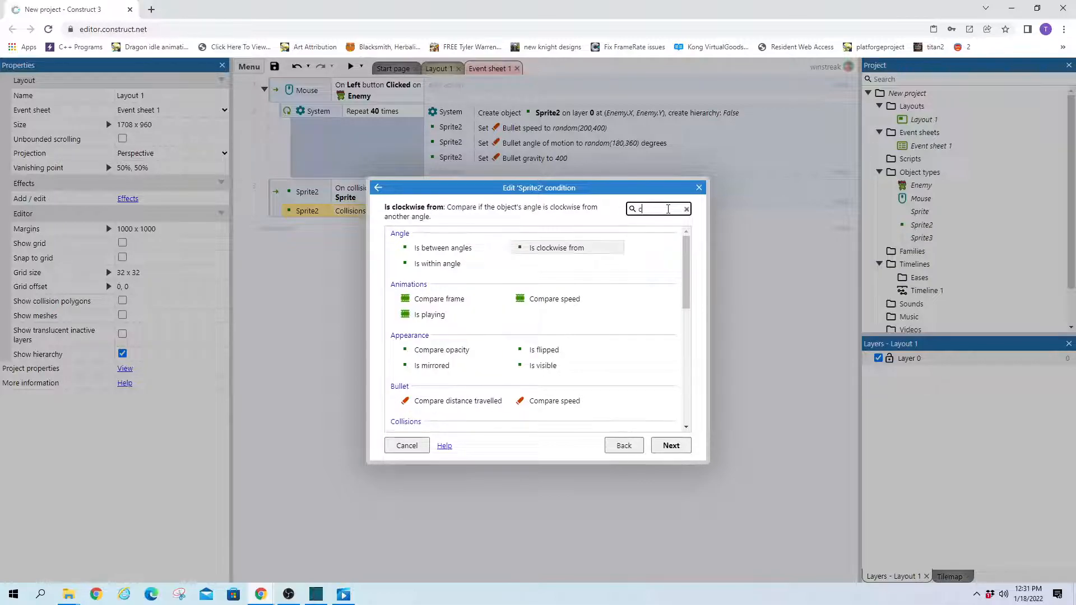
text(oll)
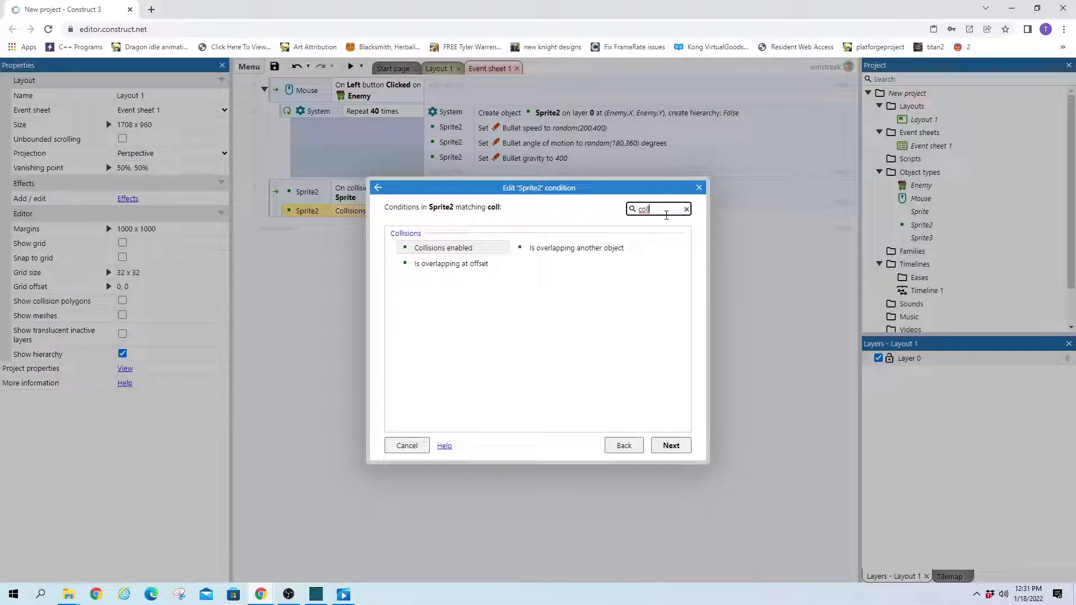
key(Return)
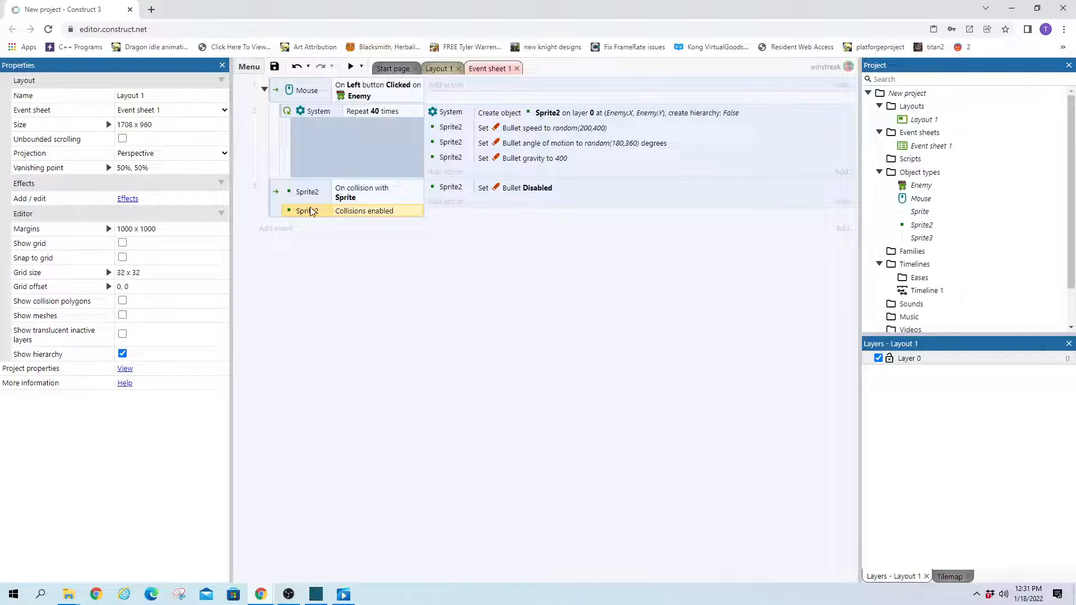
key(Delete)
key(c)
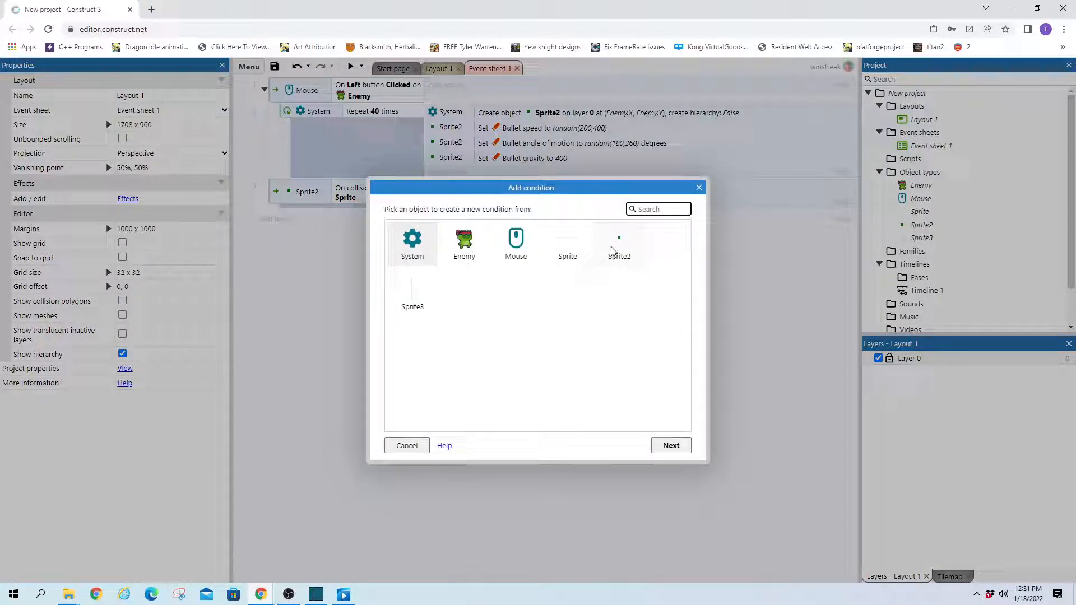
Step: Set the new event's condition to Sprite2 'On collision with another object' Sprite3
double_click(619, 248)
text(co)
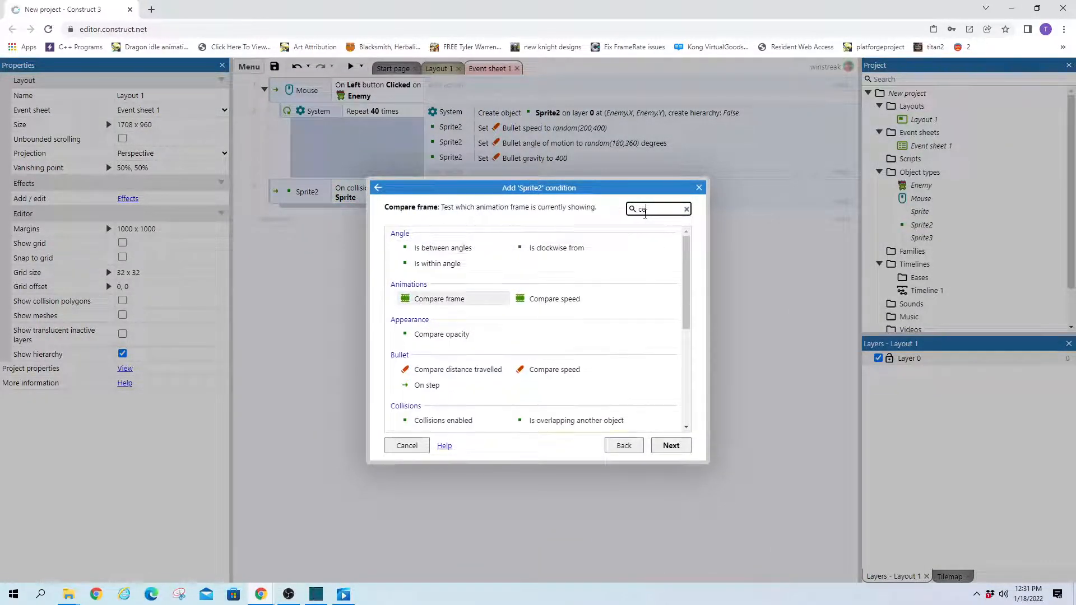
text(l)
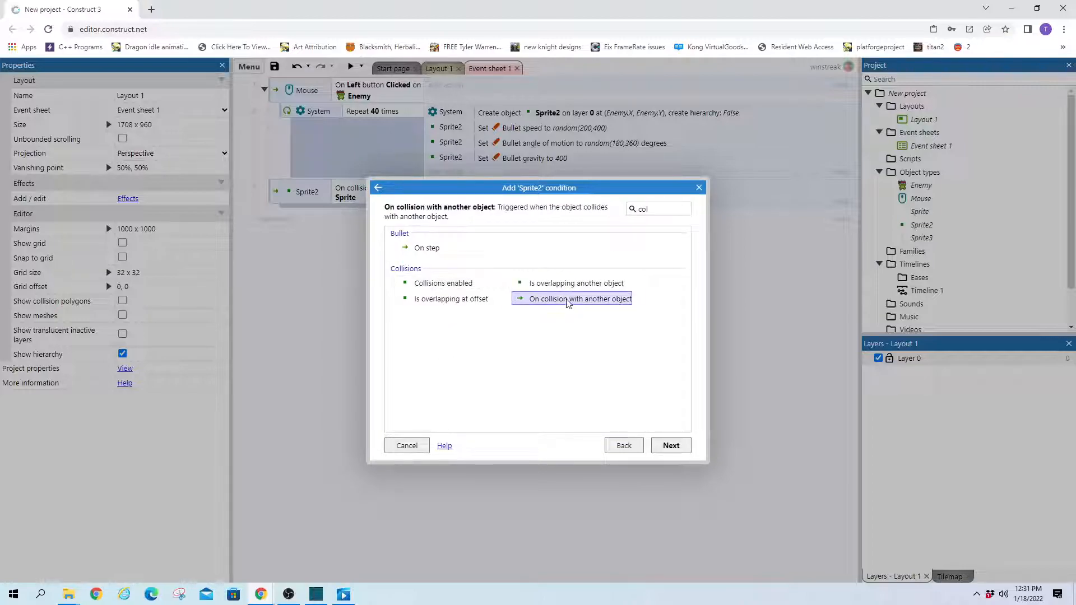
double_click(567, 300)
click(695, 224)
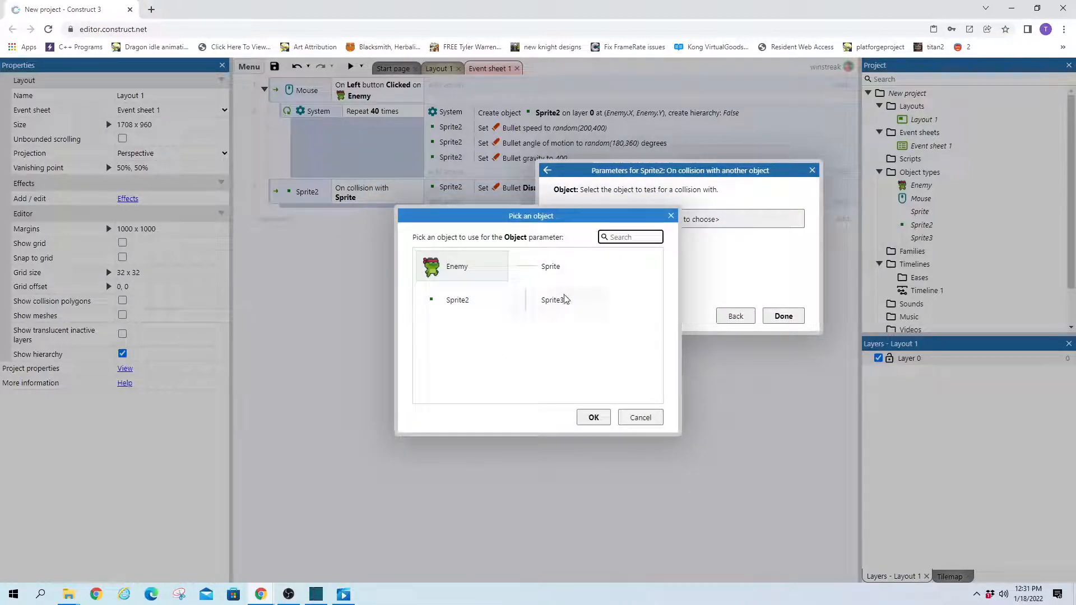
double_click(566, 300)
click(781, 316)
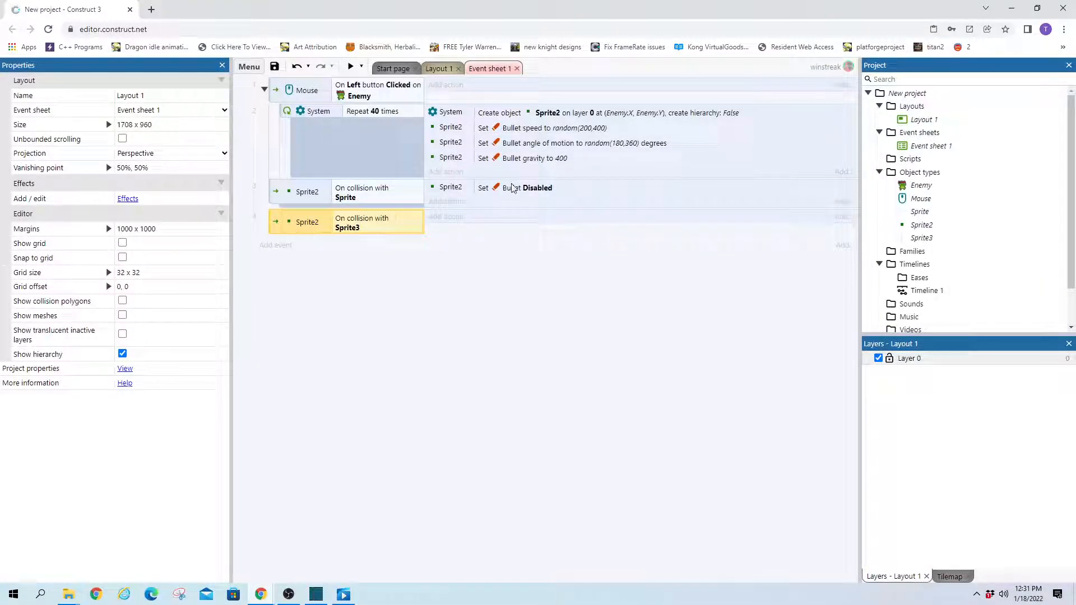
Step: Copy the 'Set Bullet Disabled' action and paste it under the Sprite3 collision event
click(518, 191)
key(ctrl+c)
click(371, 225)
key(ctrl+v)
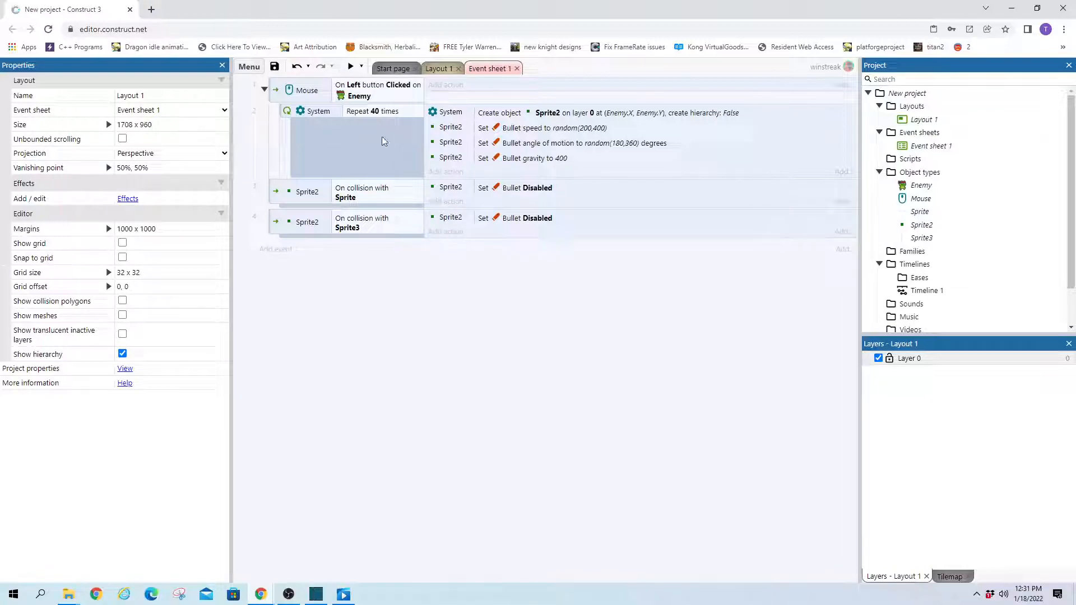
Step: Preview the game, click the frog to see particles stick to ground and wall, then start another event
click(352, 66)
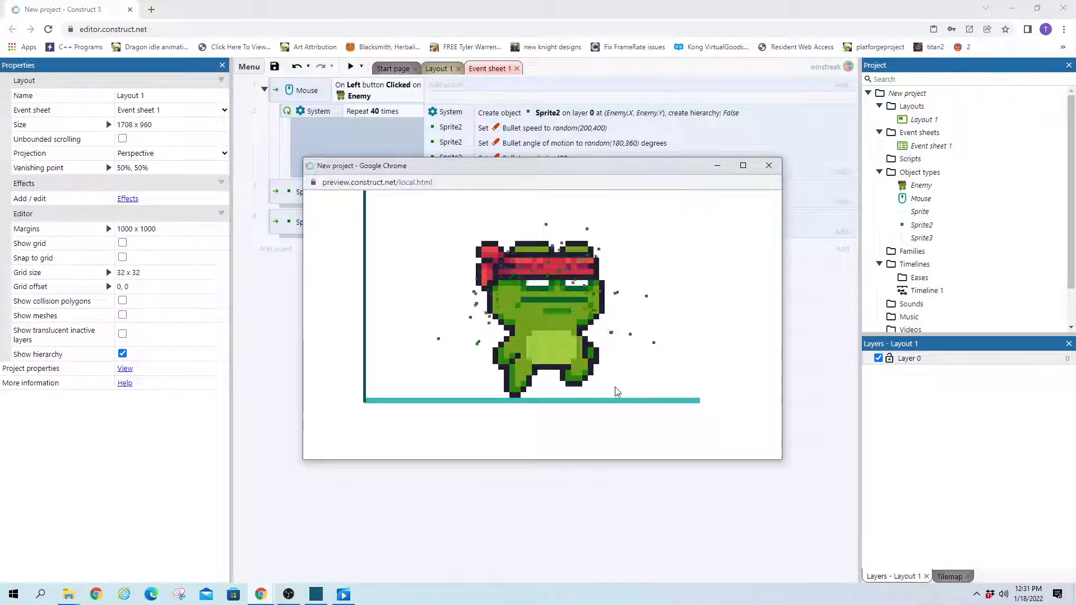
click(613, 392)
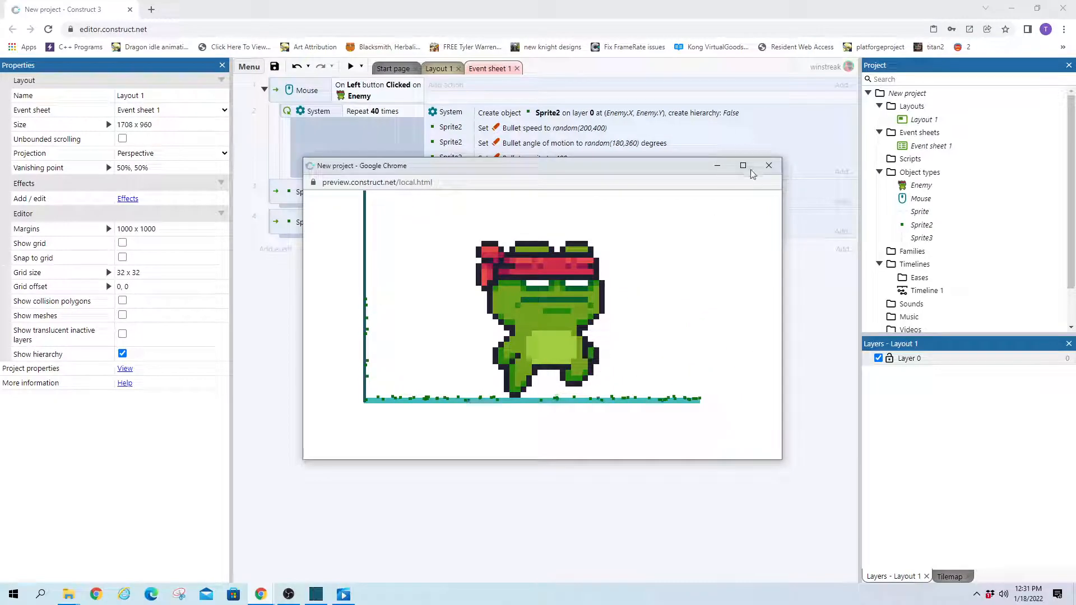
click(768, 165)
click(276, 250)
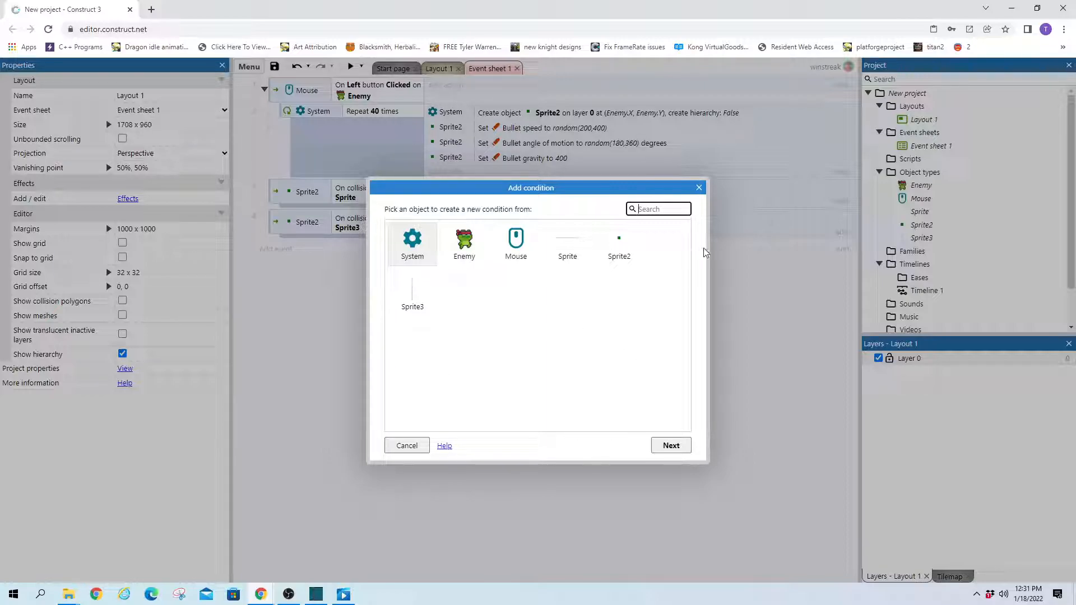
Step: Cancel the condition, return to Layout 1, and show Sprite2's Behaviors list
double_click(620, 253)
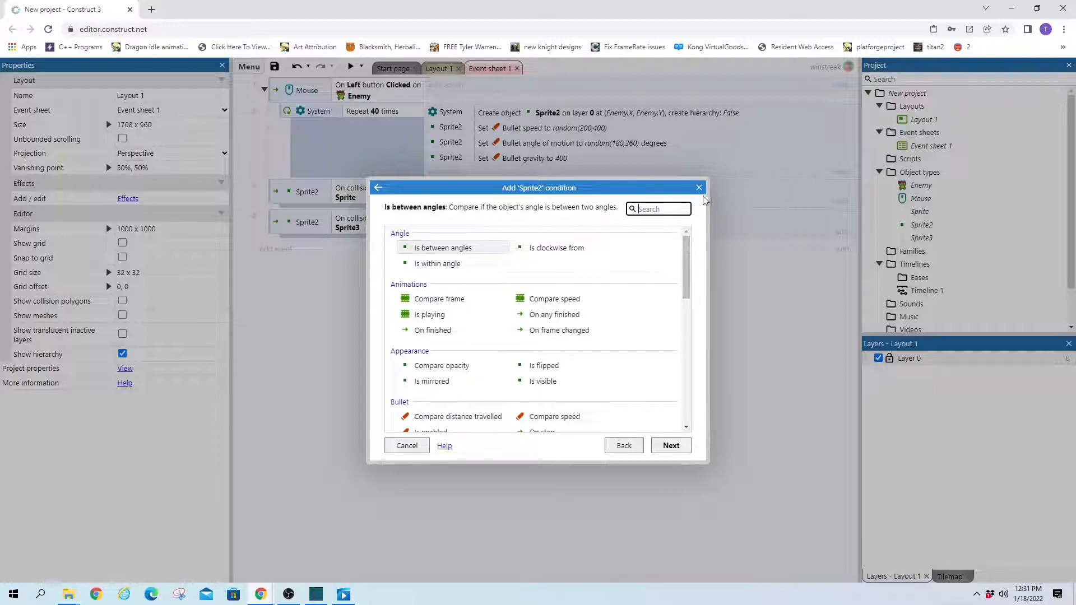
click(699, 188)
click(438, 68)
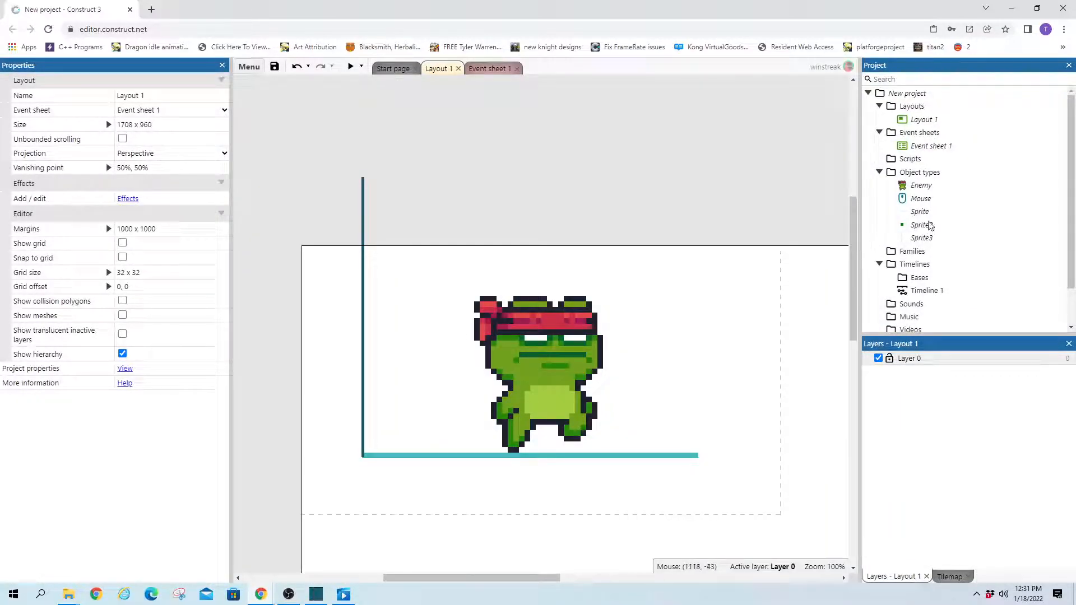
click(922, 225)
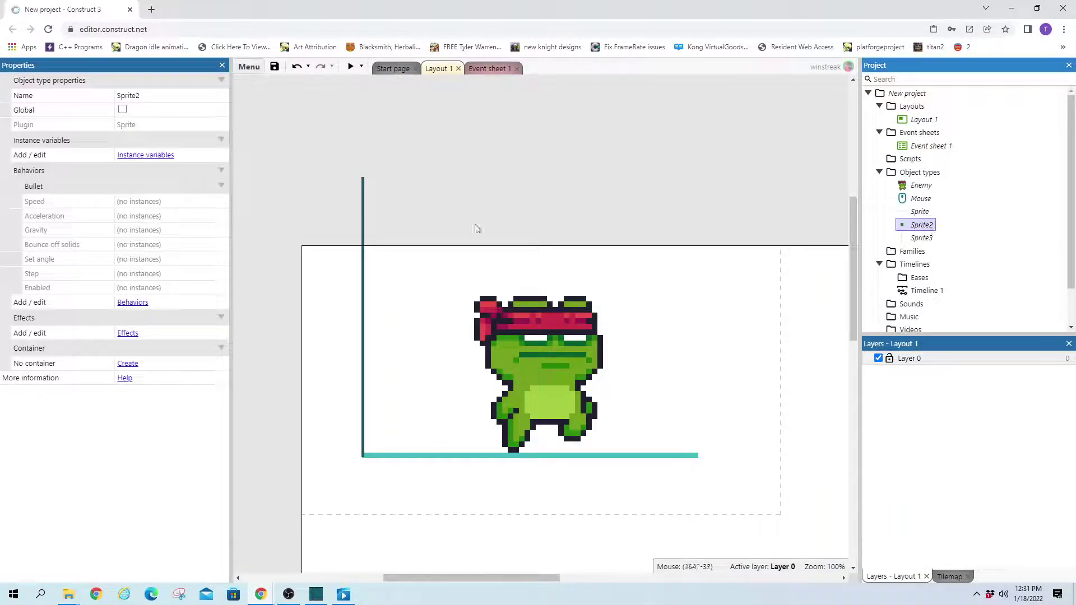
click(131, 304)
Step: Add the Fade behavior to Sprite2, close the dialog, and switch back to Event sheet 1
click(561, 326)
text(gs)
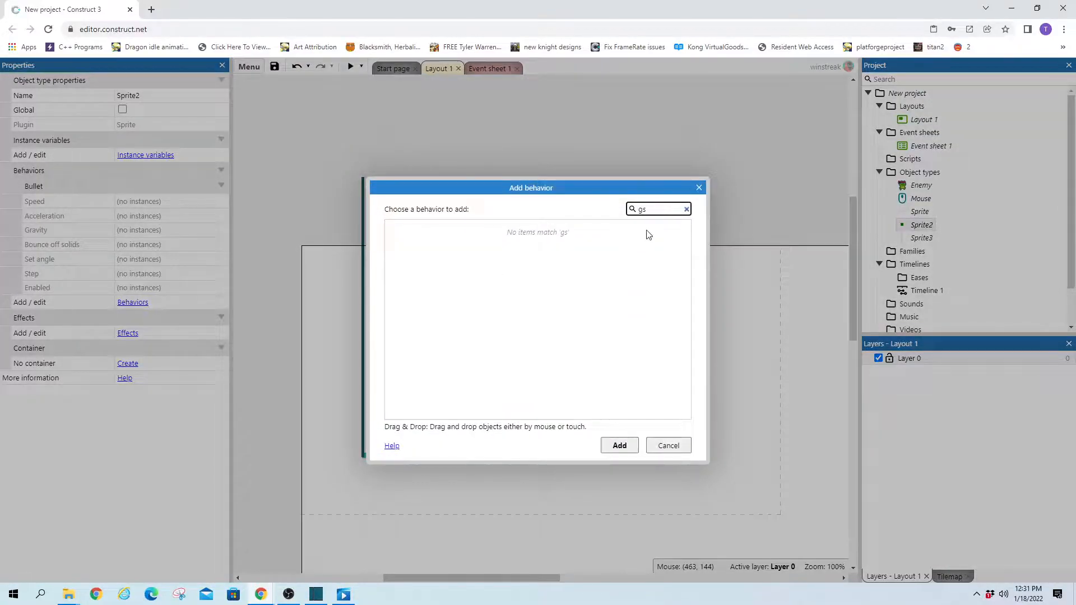
key(BackSpace)
key(BackSpace)
text(fa)
double_click(402, 263)
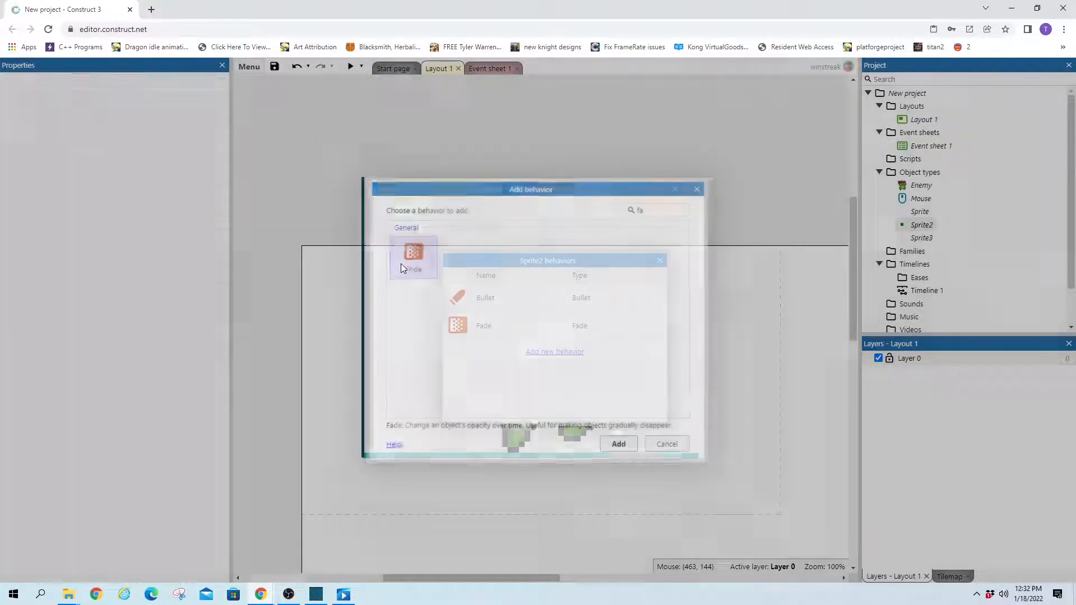
click(659, 255)
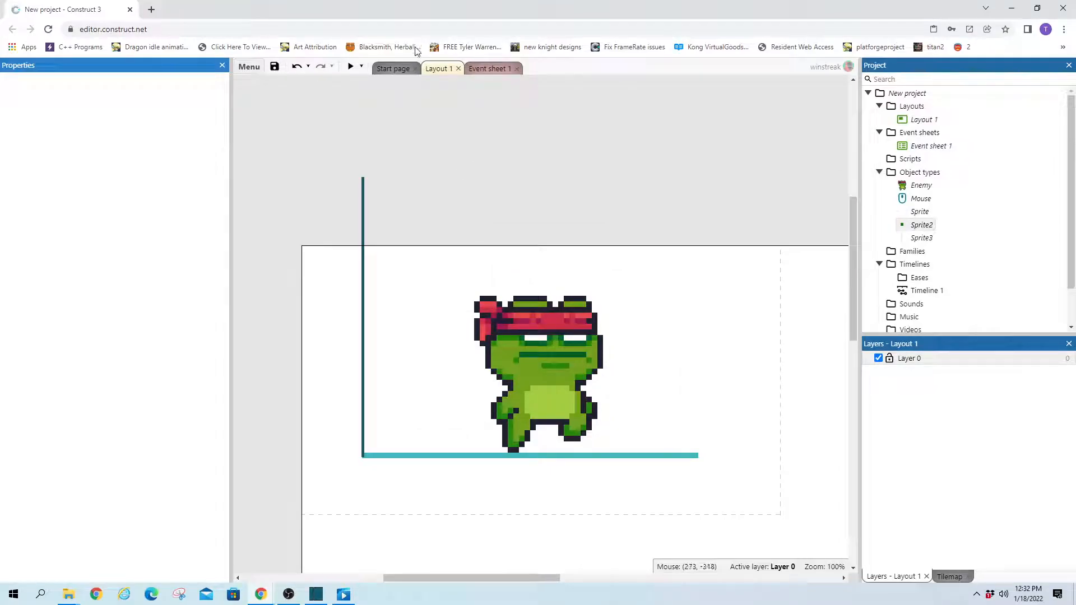
click(491, 68)
Step: Add a Sprite2 'On created' event with a Fade 'Start fade' action
click(278, 250)
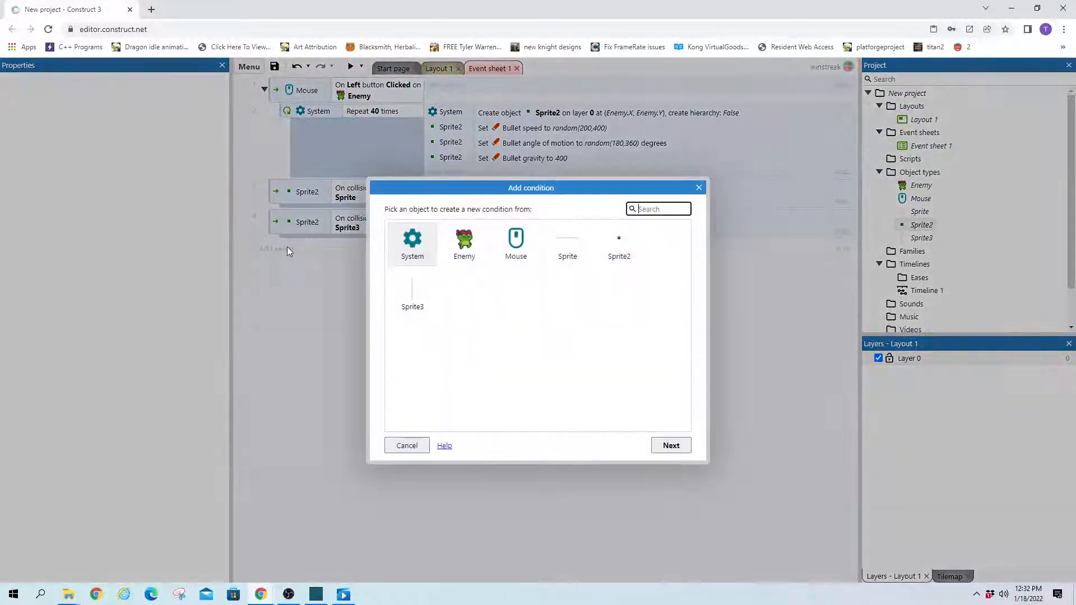
double_click(622, 257)
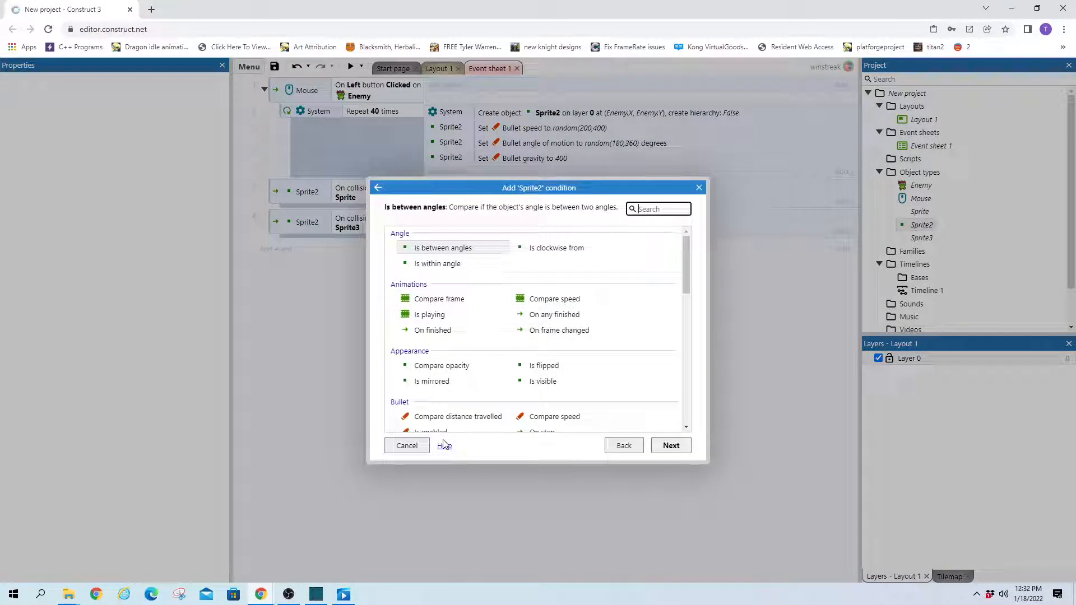
text(crea)
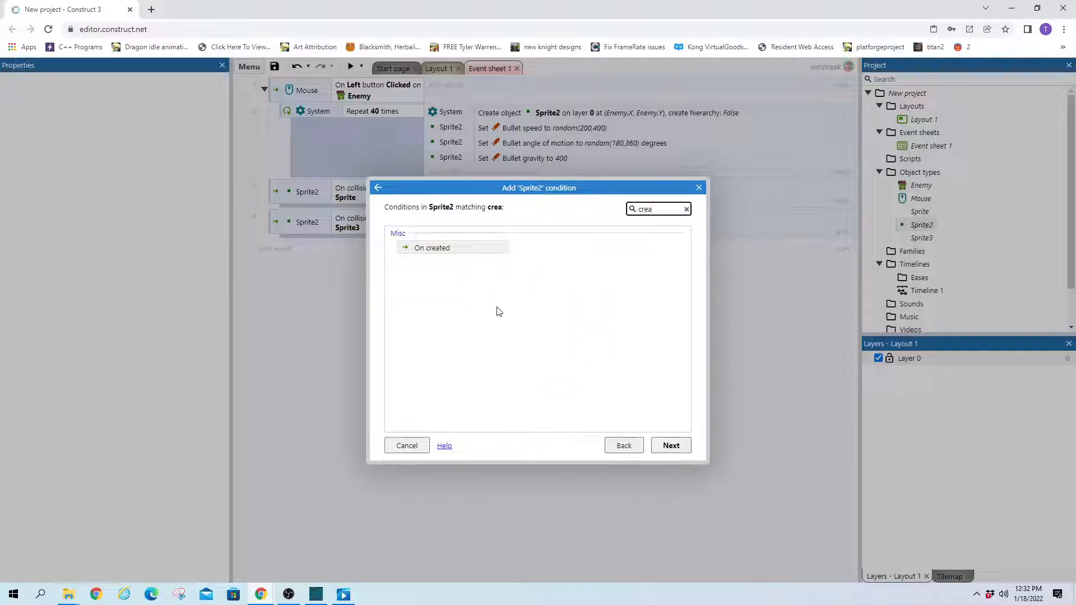
double_click(452, 251)
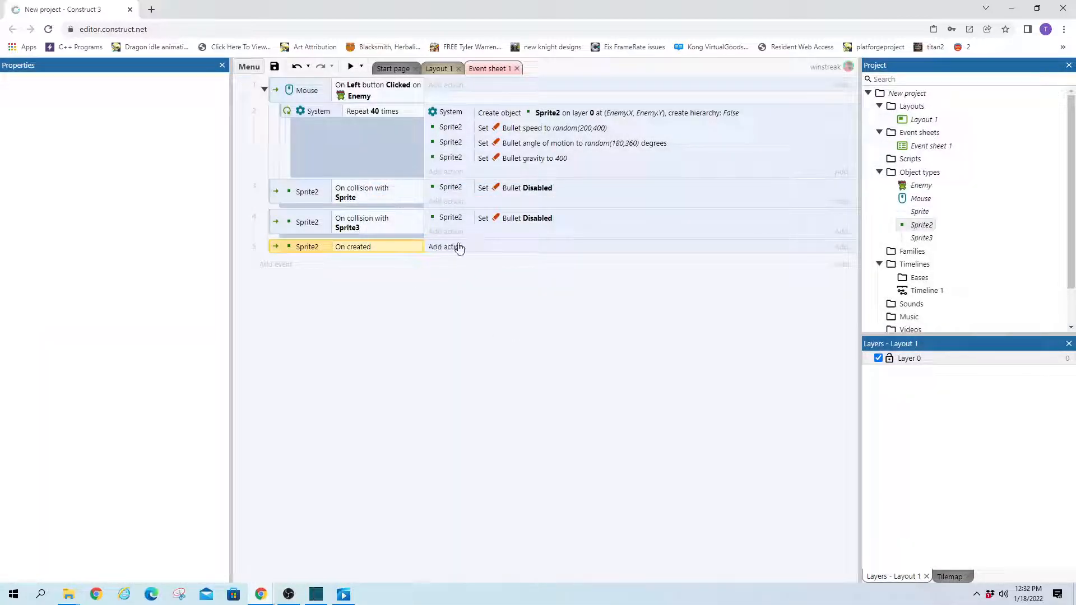
click(446, 247)
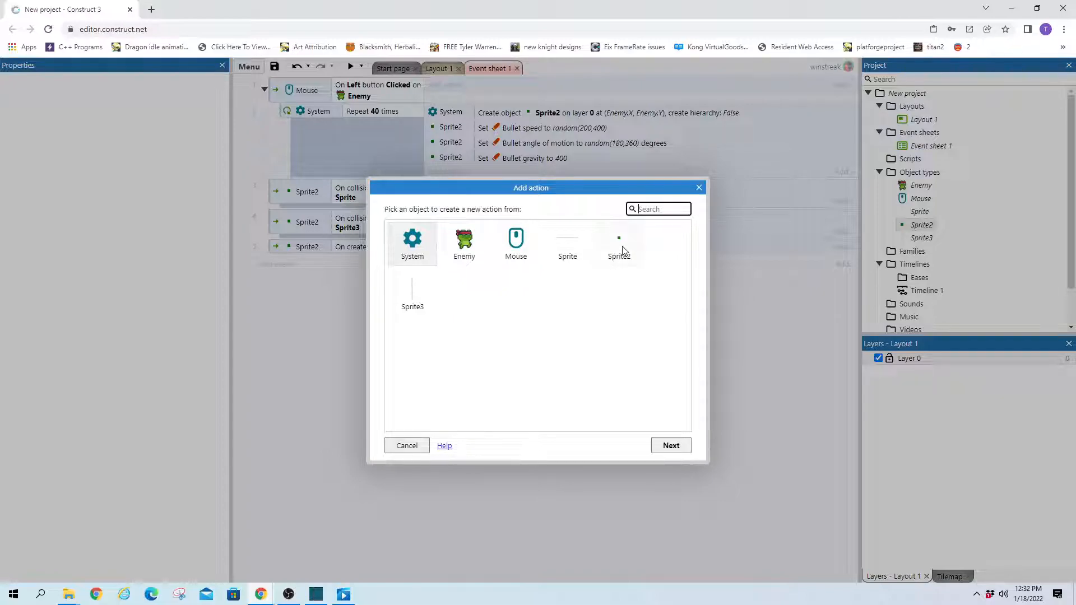
double_click(623, 249)
scroll(569, 368, down, 5)
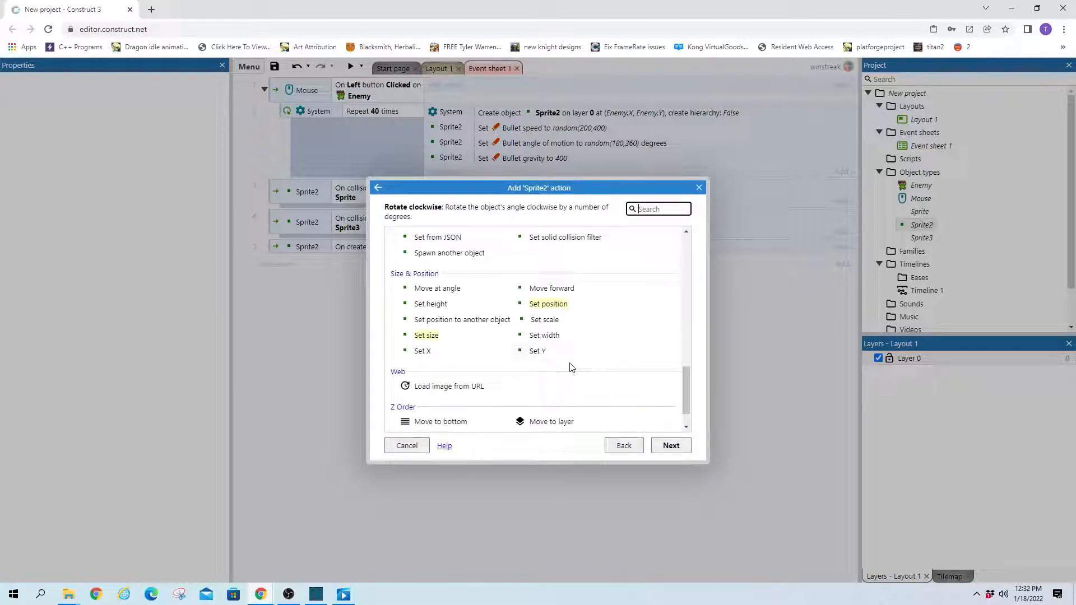
click(658, 208)
text(st)
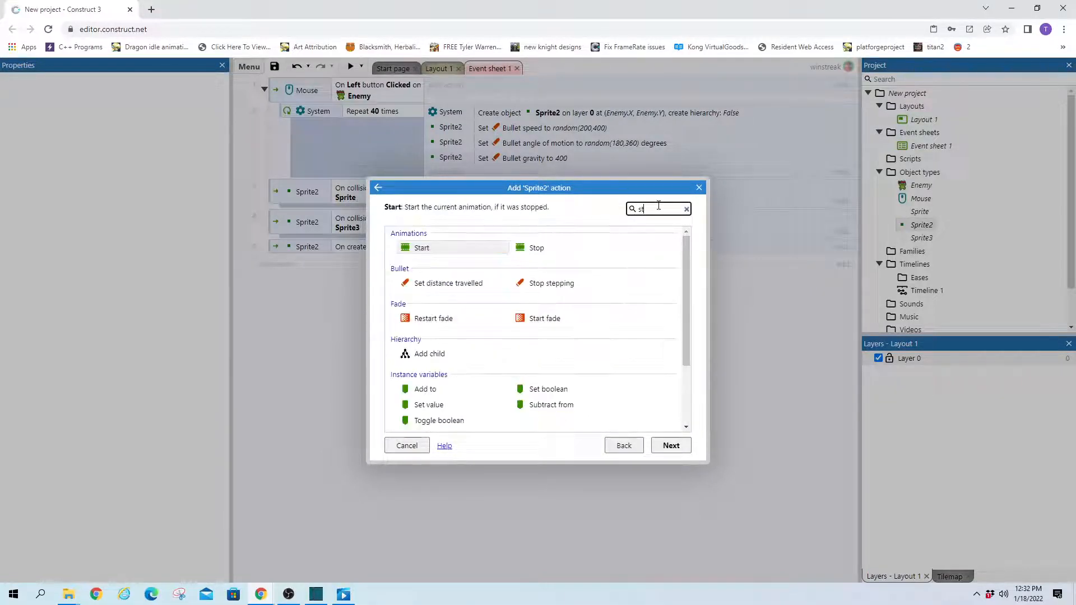
text(ar)
double_click(550, 286)
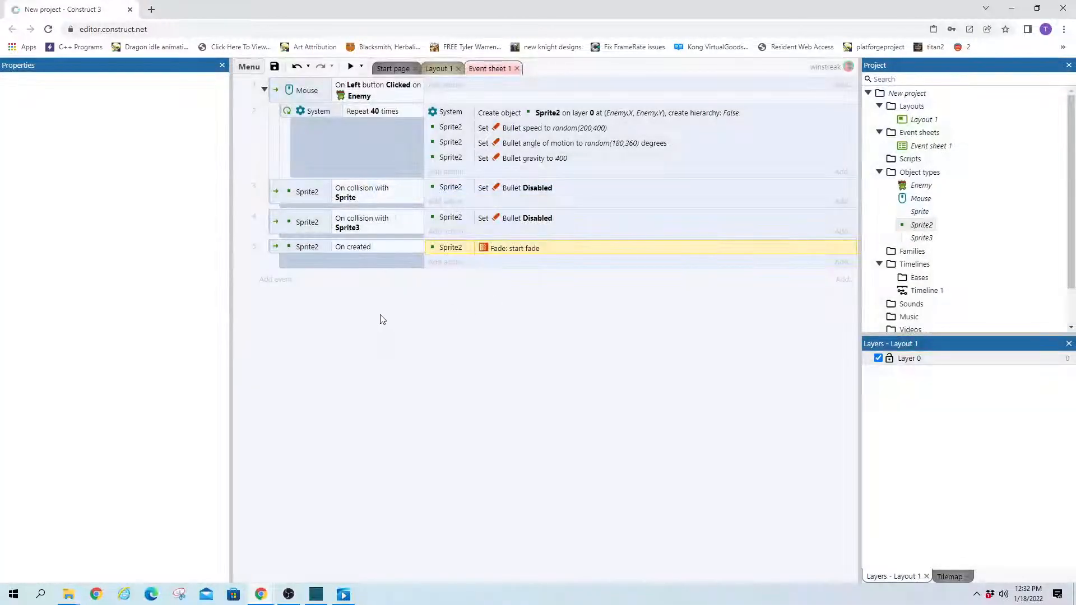
Step: Duplicate that action into Fade 'Set fade-out time' 3 seconds and launch a preview
key(ctrl+c)
key(ctrl+v)
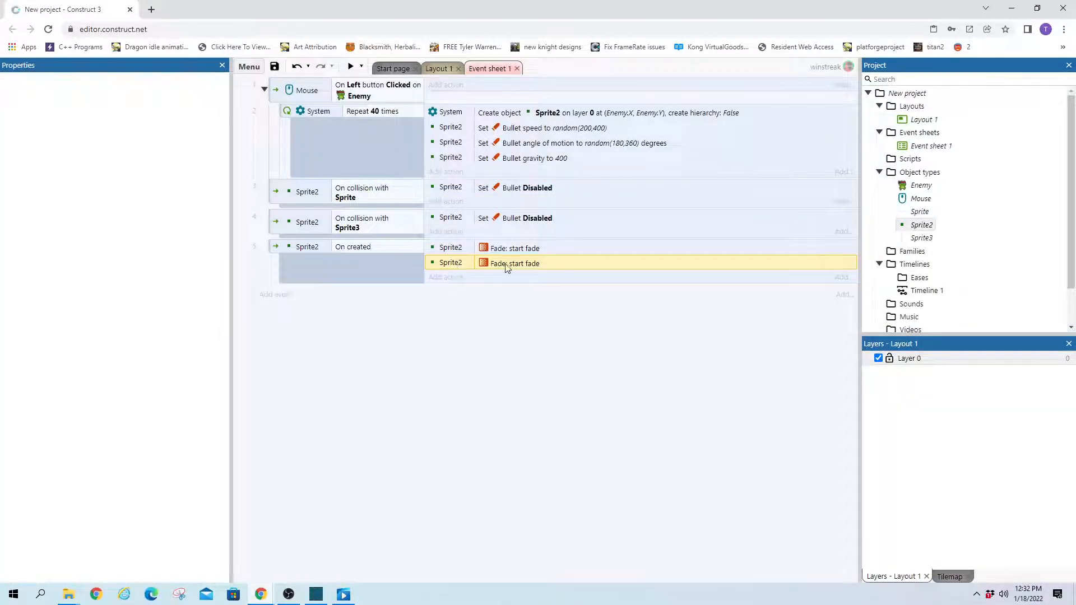
double_click(509, 262)
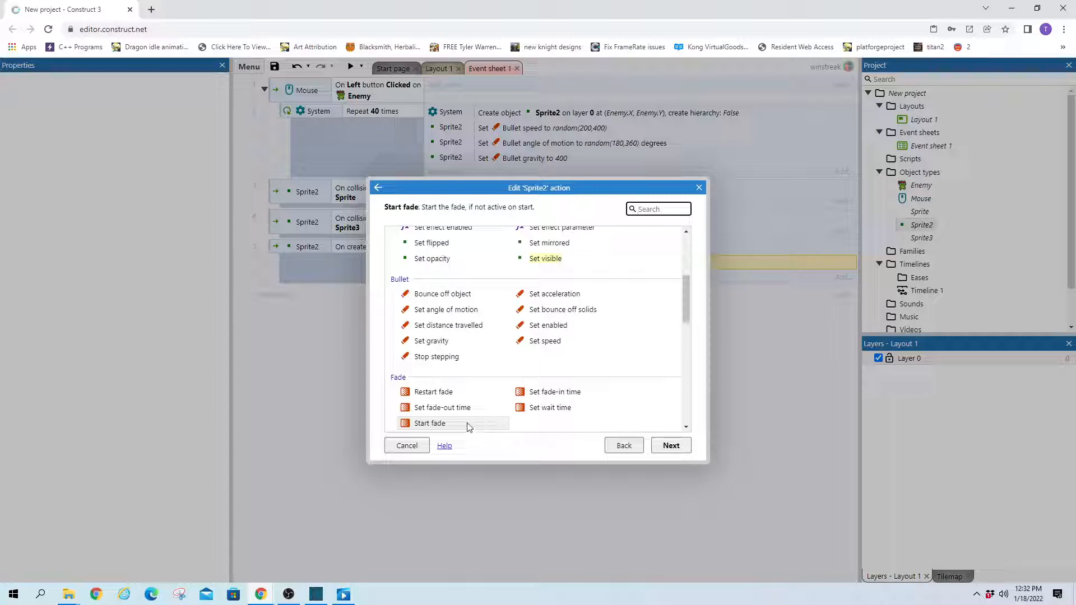
scroll(464, 413, down, 1)
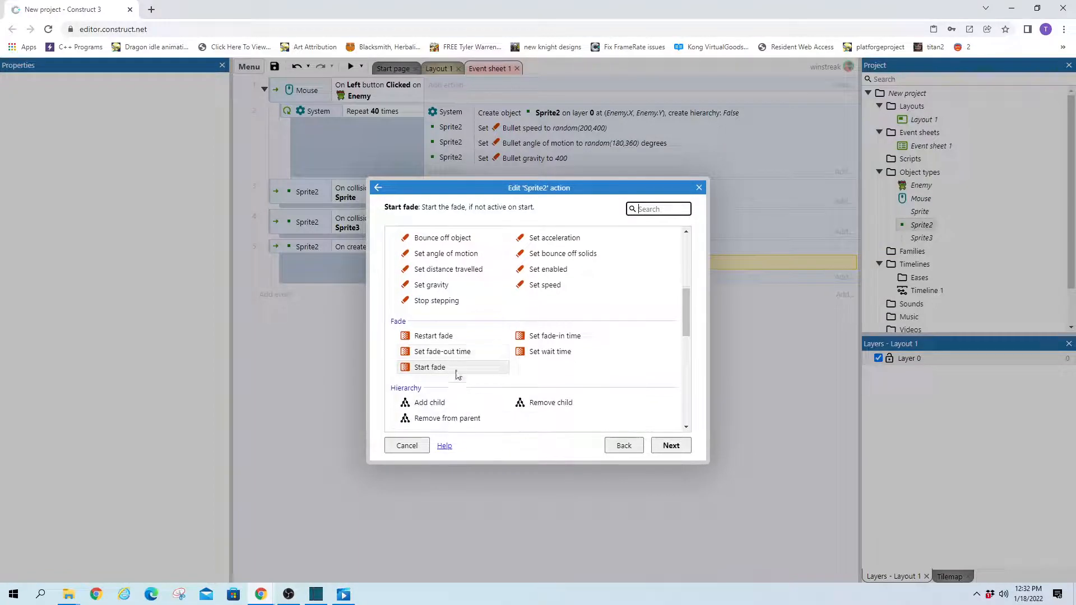
double_click(458, 355)
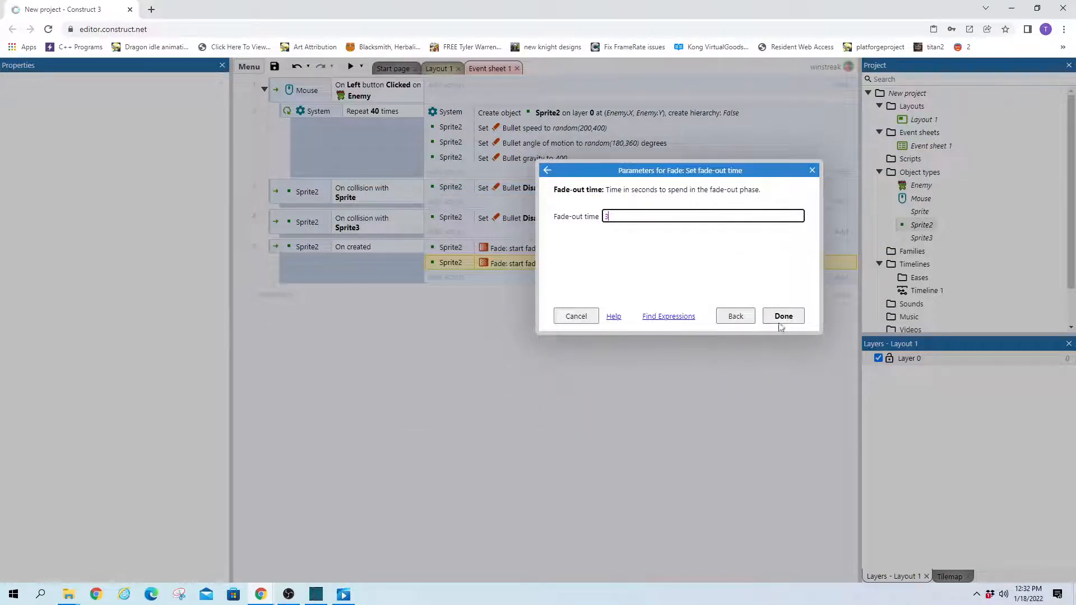
click(782, 320)
click(350, 66)
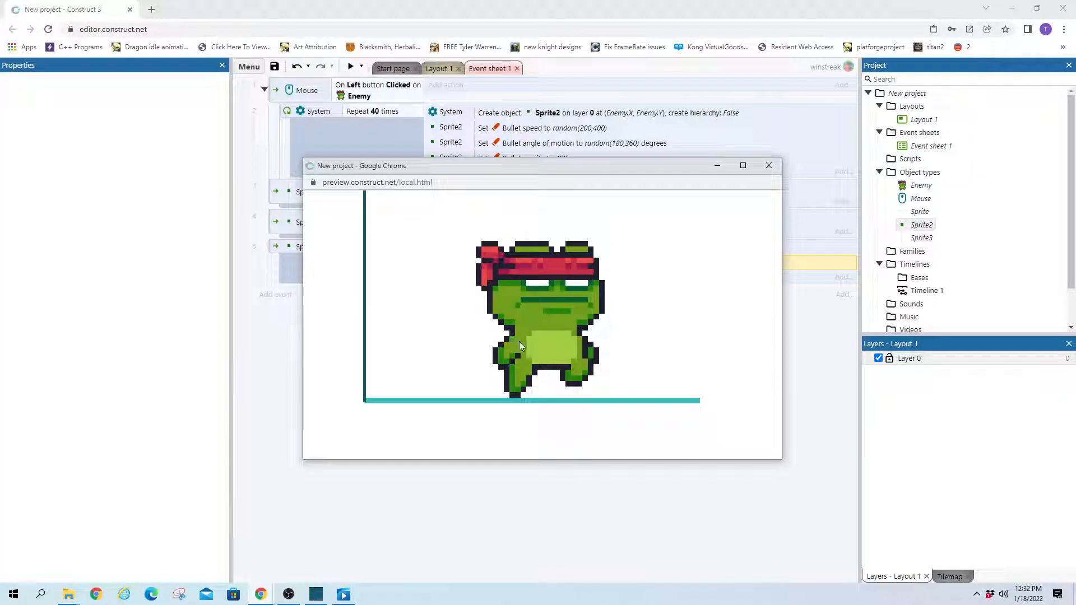
Step: Spawn five blood bursts from the frog, watch them stick and fade, then end the preview
click(519, 342)
click(526, 328)
click(508, 339)
click(540, 327)
click(521, 332)
click(769, 166)
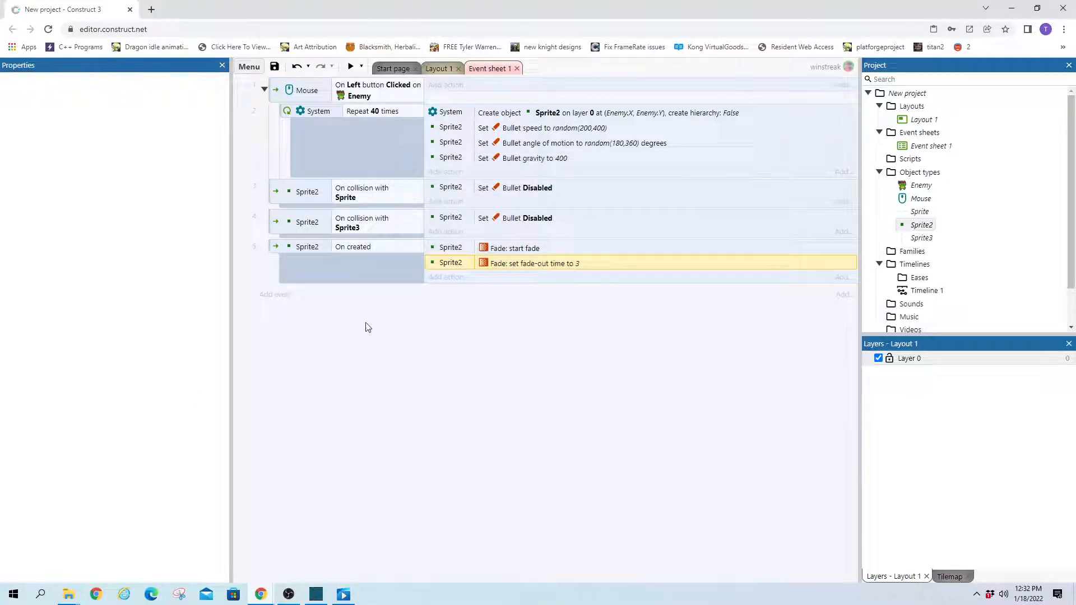